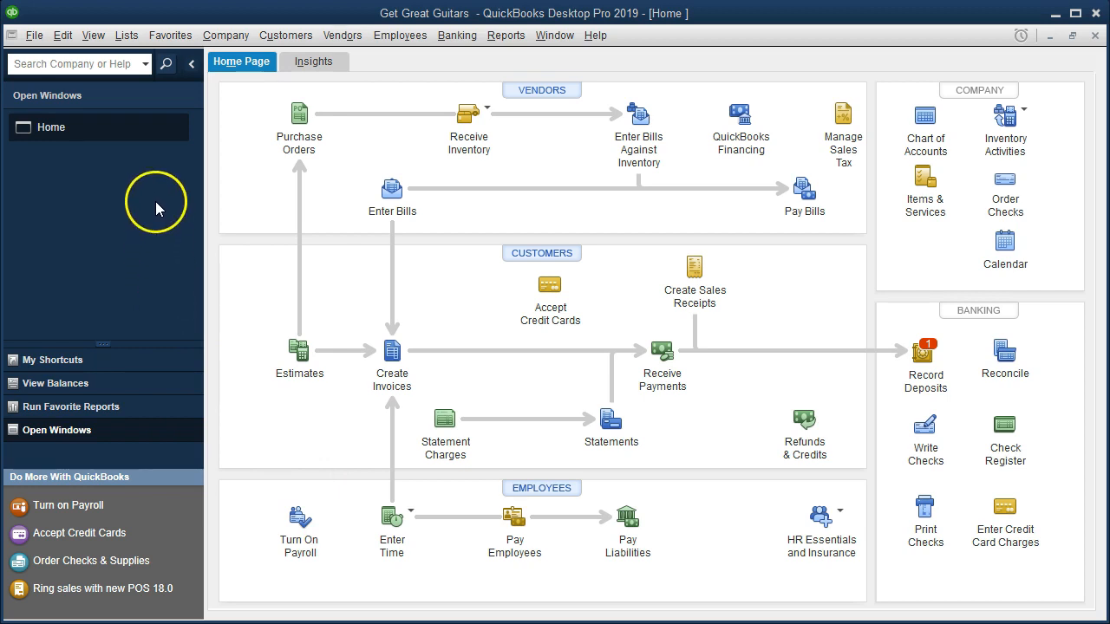
pyautogui.click(93, 35)
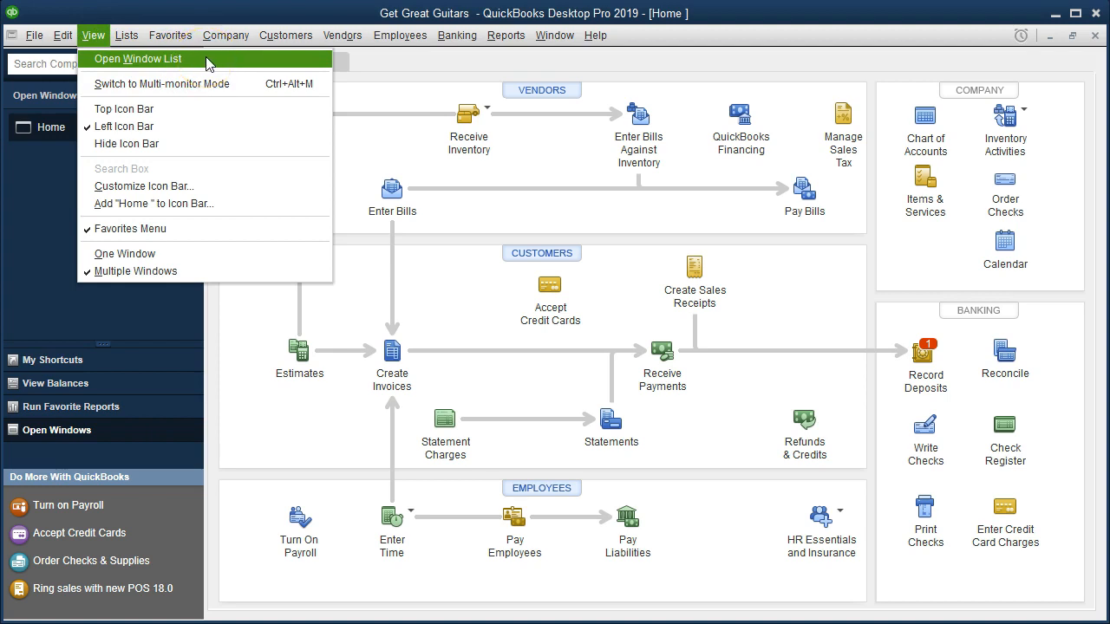
pyautogui.click(29, 199)
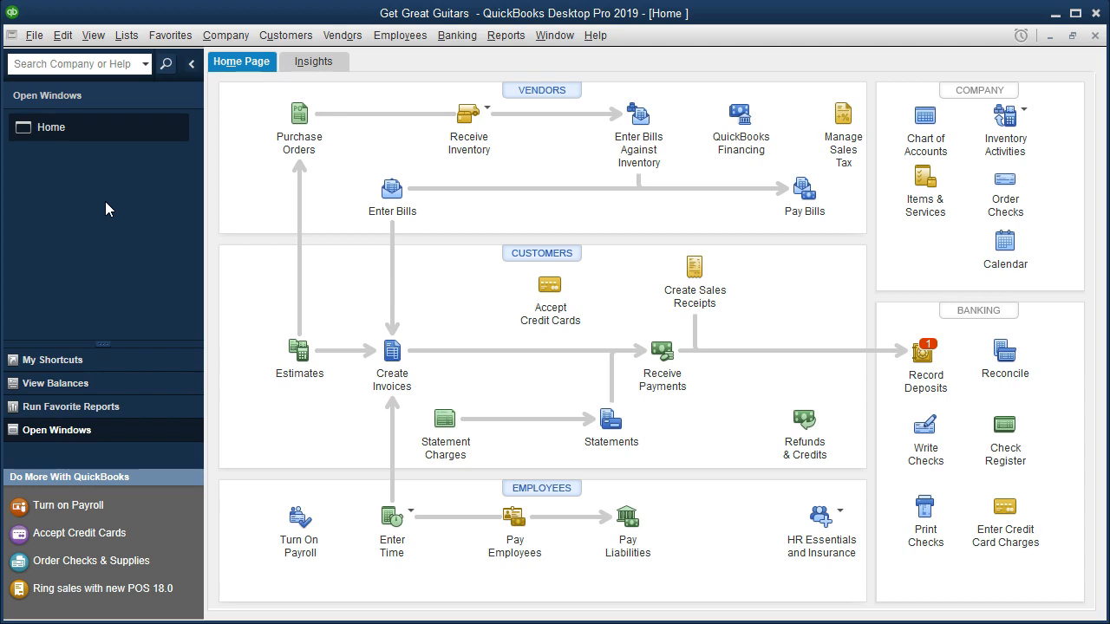
# Open the standard Balance Sheet report for the company.
pyautogui.click(504, 45)
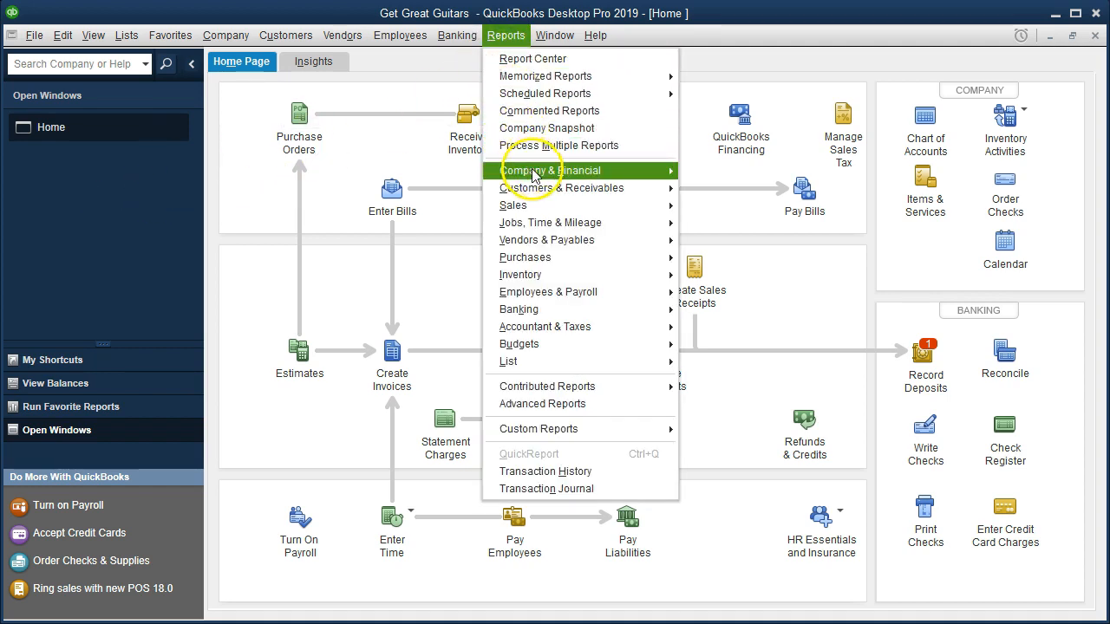
pyautogui.moveTo(535, 174)
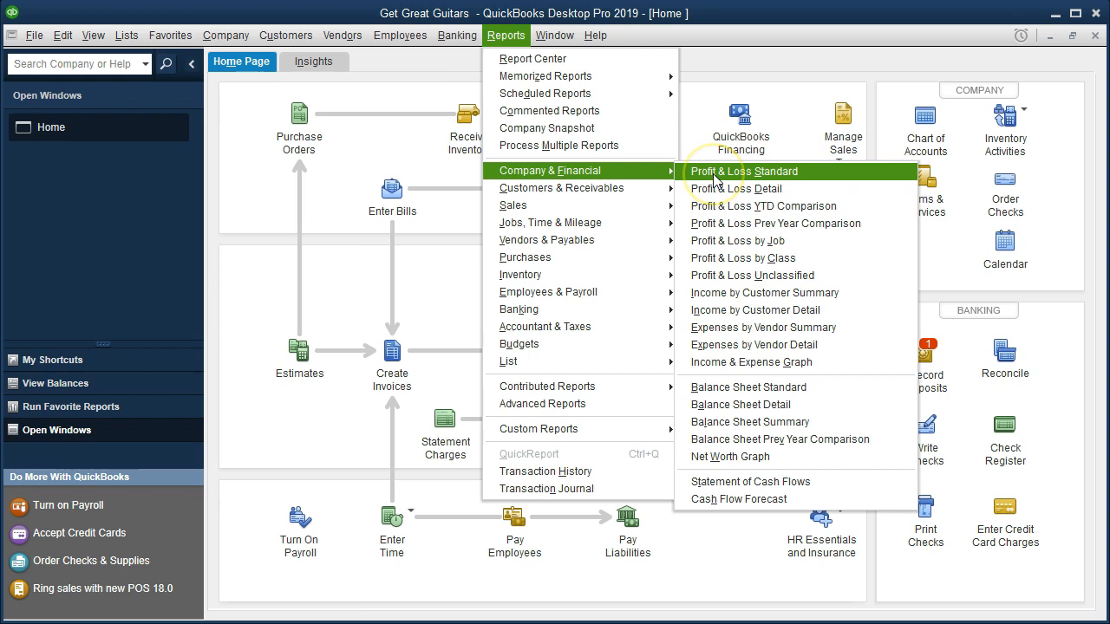
pyautogui.click(828, 392)
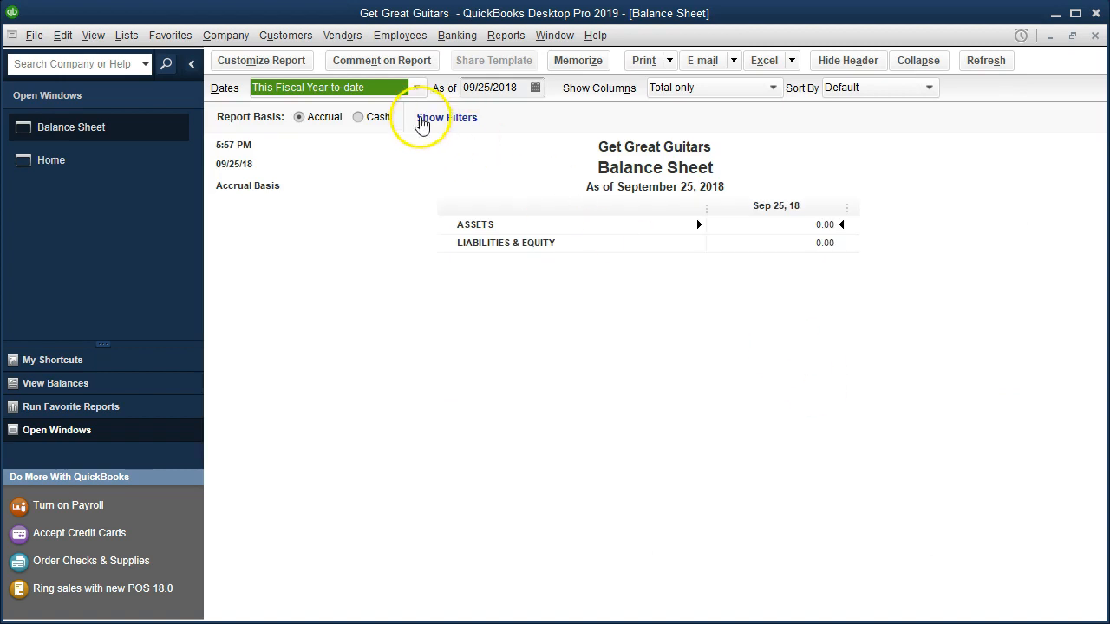
# Customize the Balance Sheet report to cover 01/01/2019 through 02/28/2019.
pyautogui.click(302, 63)
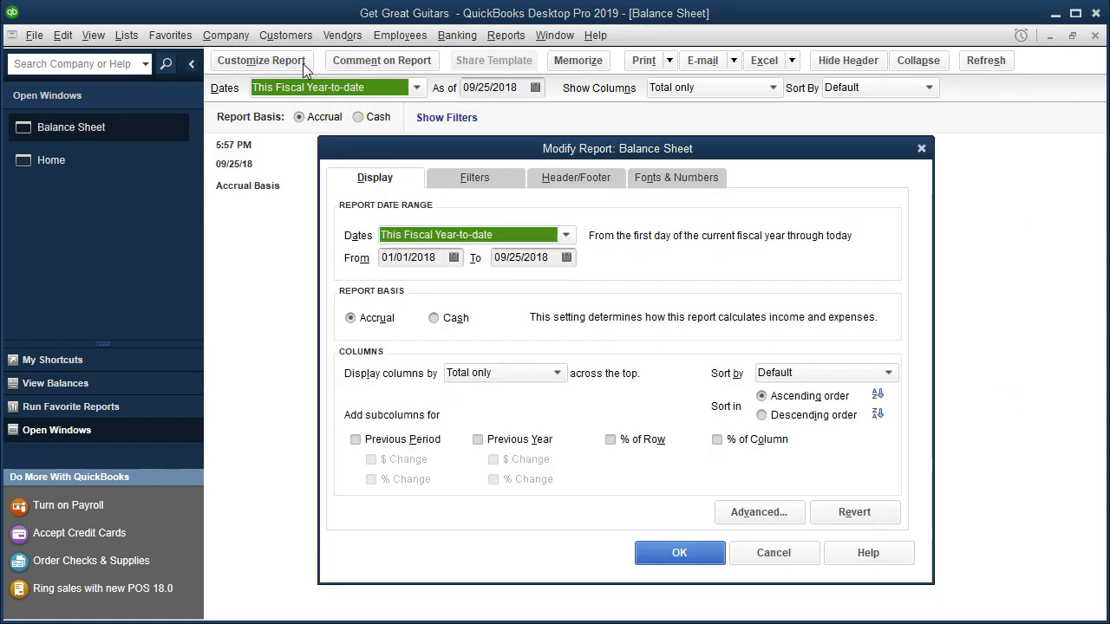
pyautogui.press('Tab')
pyautogui.write('01/01/19')
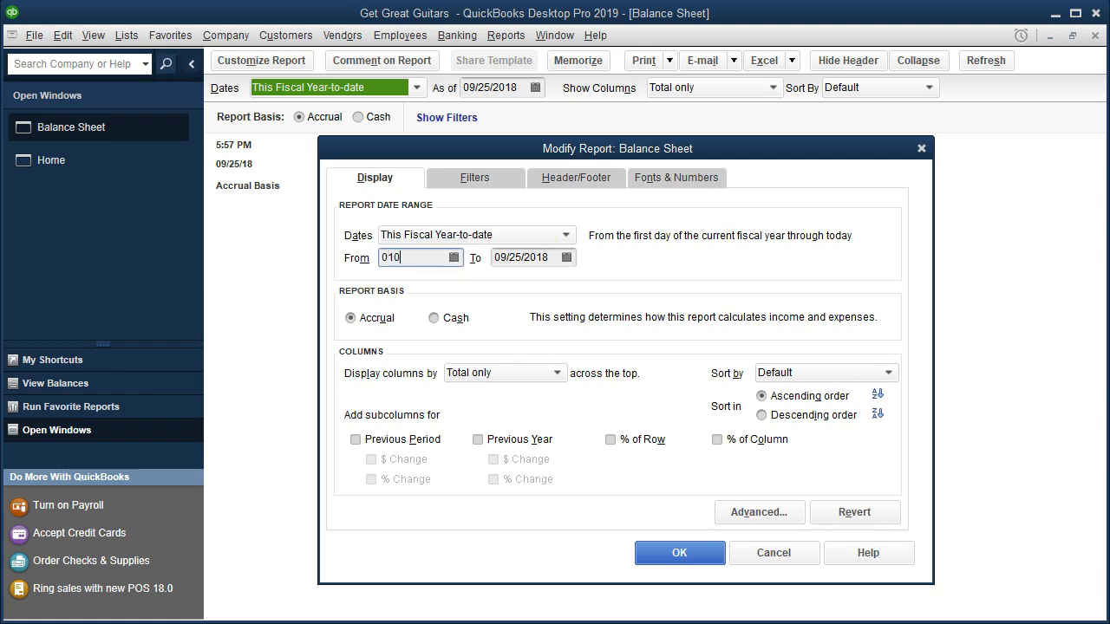
pyautogui.press('Tab')
pyautogui.write('12')
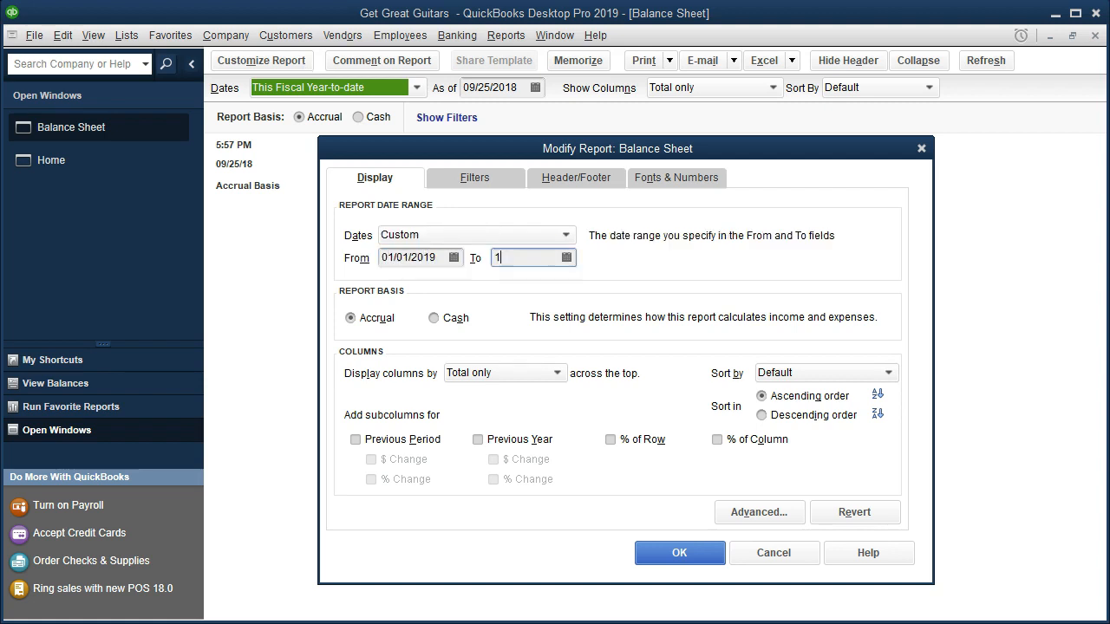
pyautogui.press('BackSpace')
pyautogui.press('BackSpace')
pyautogui.write('022819')
pyautogui.press('Tab')
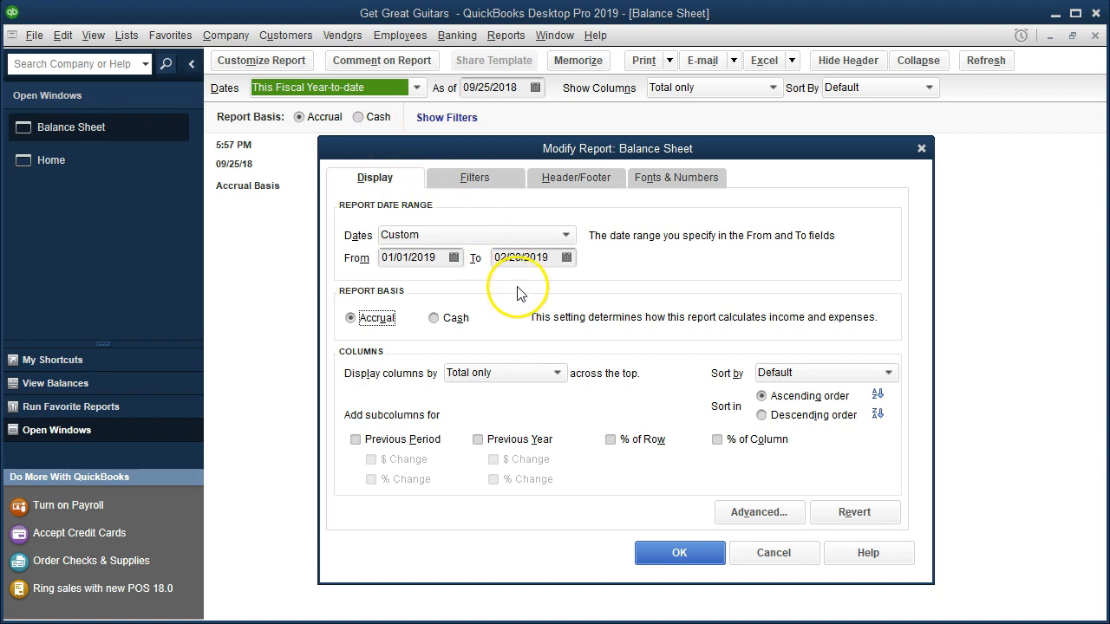
pyautogui.click(685, 554)
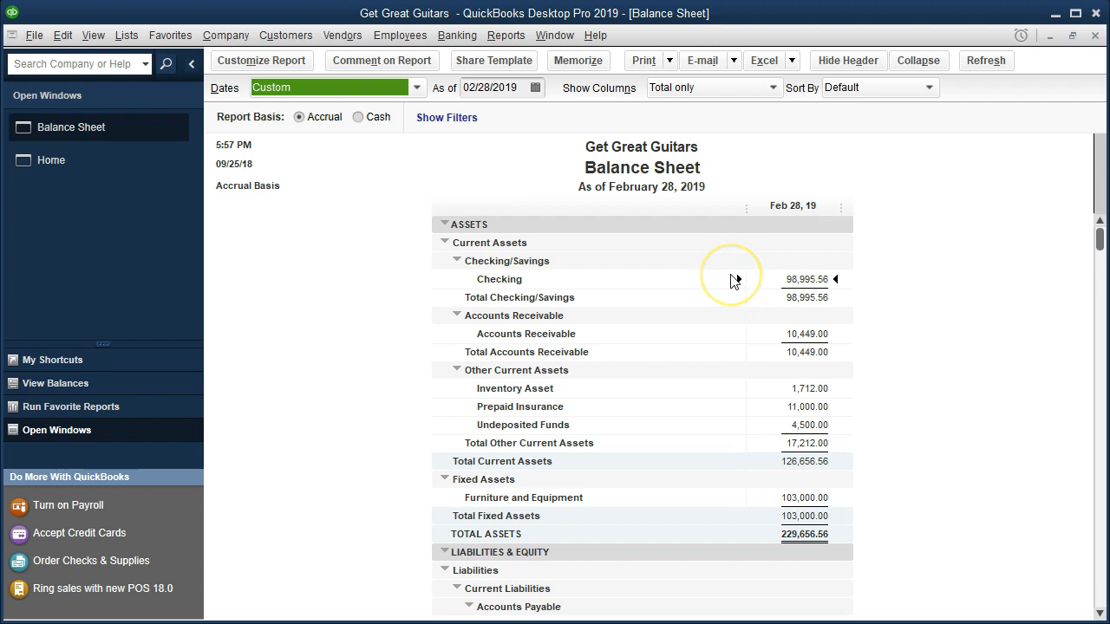
# Examine the liabilities and equity on the Balance Sheet and drill into the long-term Loan Payable balance.
pyautogui.scroll(-3, 731, 279)
pyautogui.scroll(-3, 731, 279)
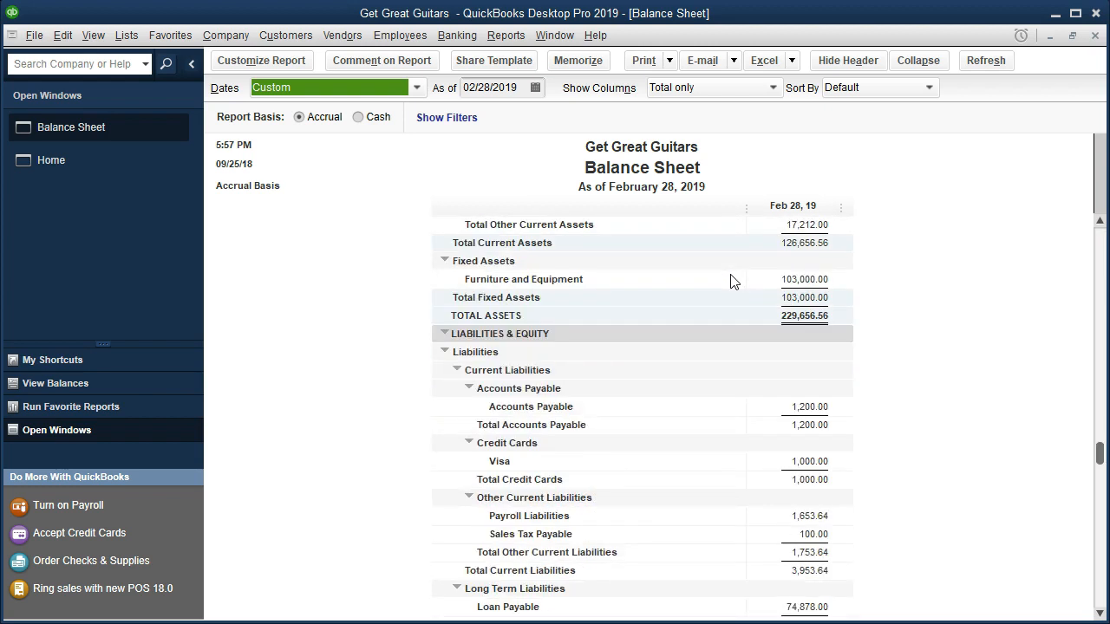
pyautogui.scroll(-1, 731, 279)
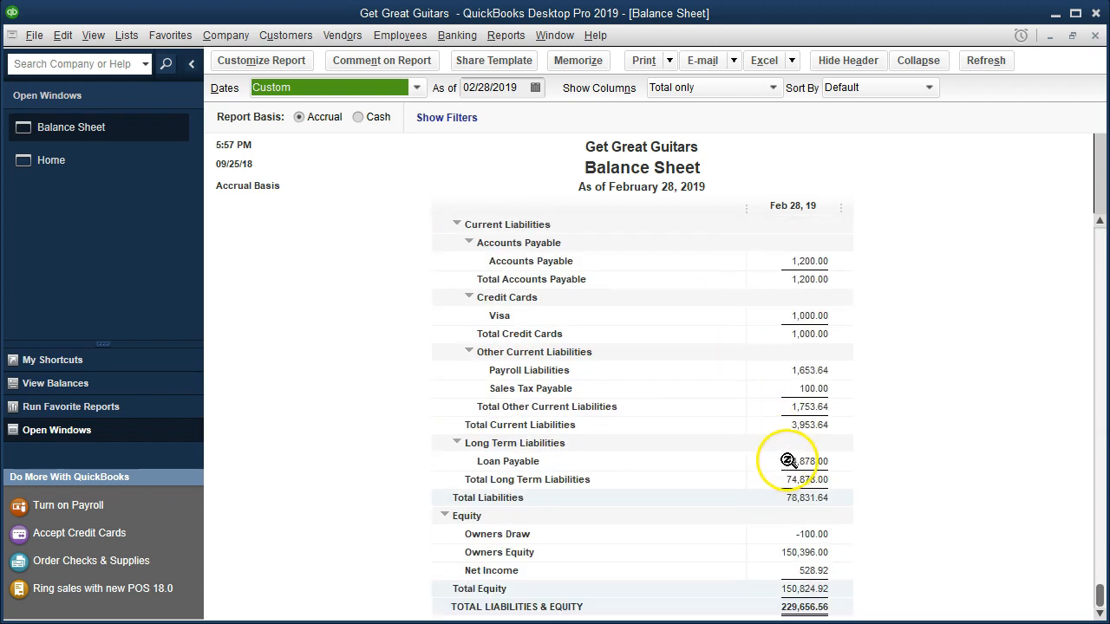
pyautogui.click(785, 461)
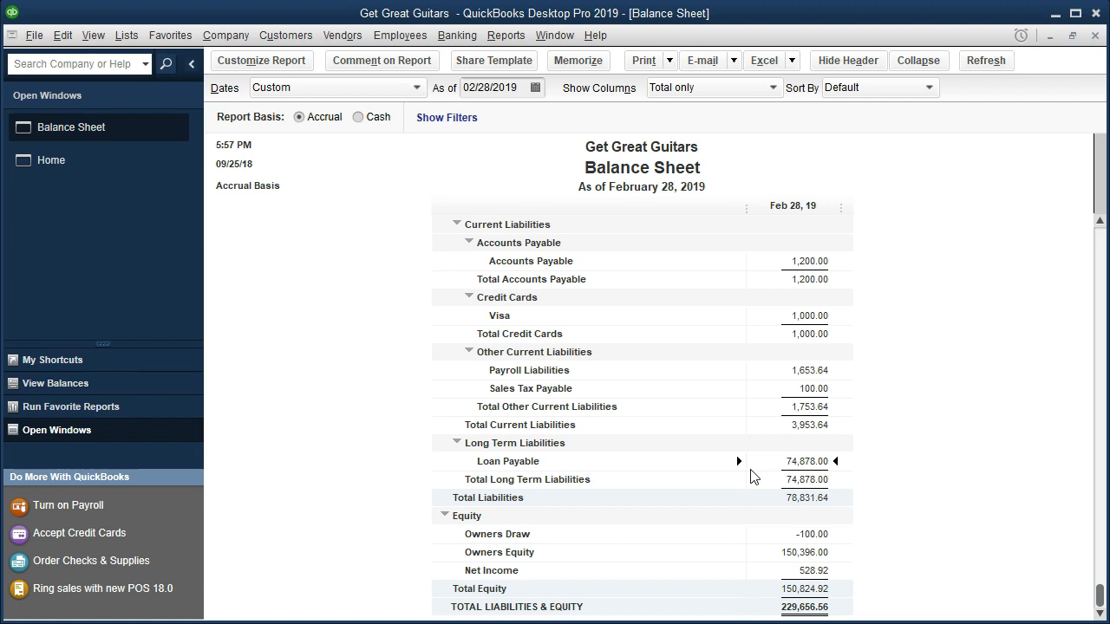
pyautogui.doubleClick(765, 464)
pyautogui.doubleClick(769, 461)
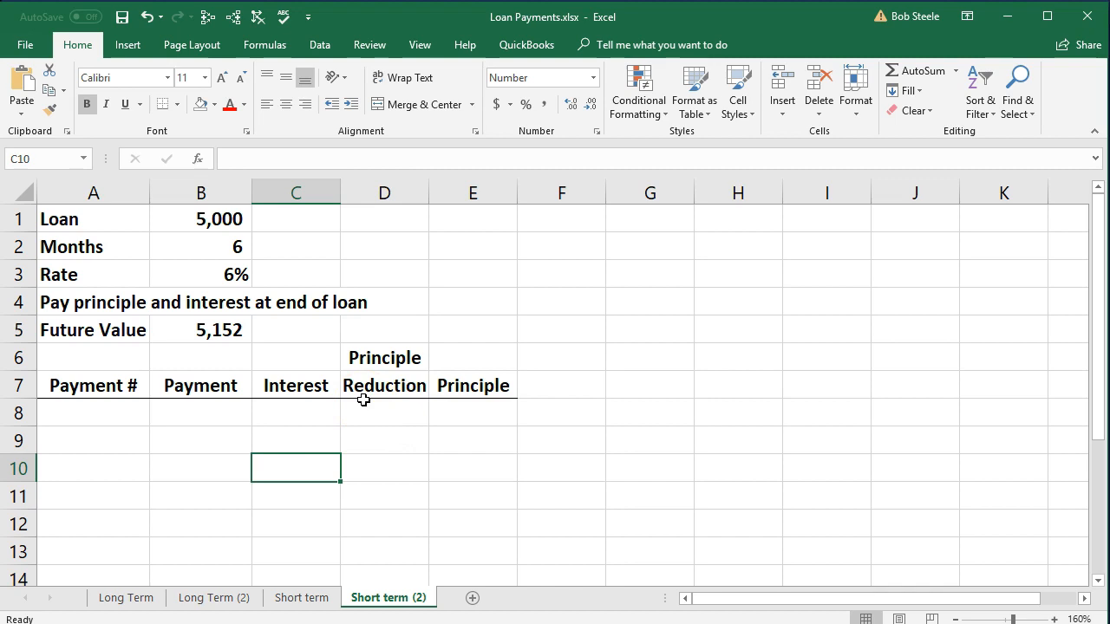
# In Excel, check the loan amount, months and rate on the Short term (2) sheet, and clear the Future Value formula in B5.
pyautogui.click(207, 221)
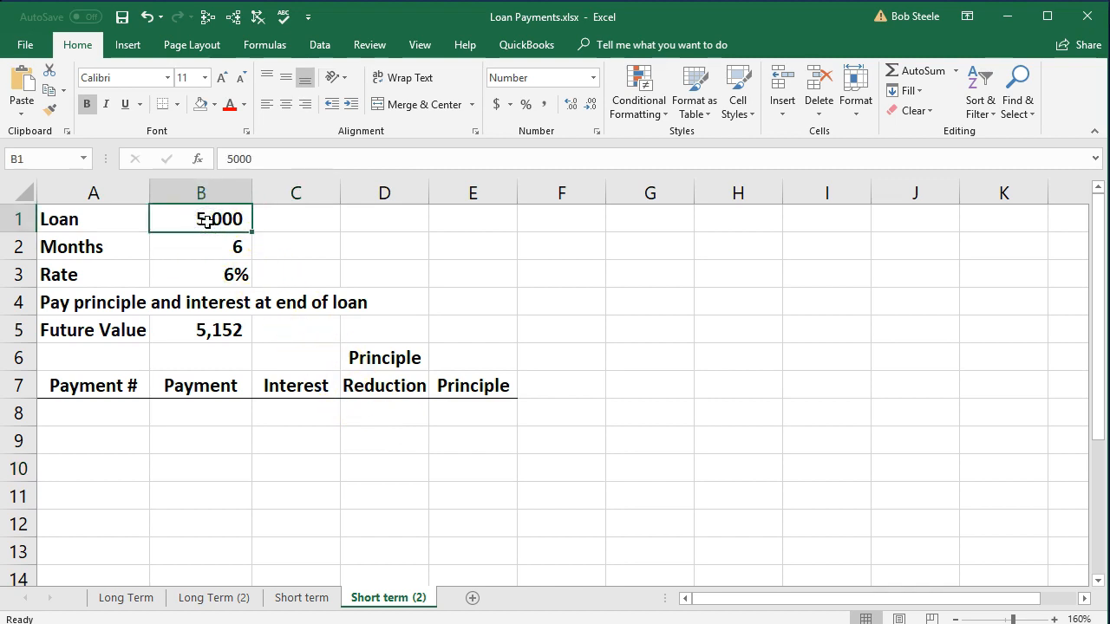
pyautogui.click(203, 238)
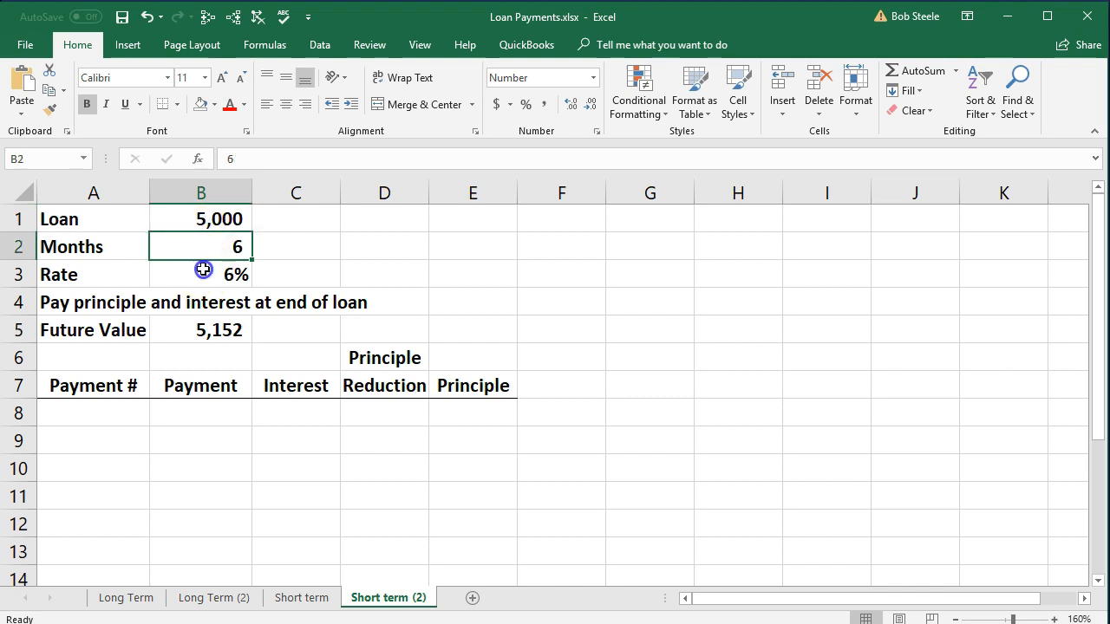
pyautogui.click(203, 275)
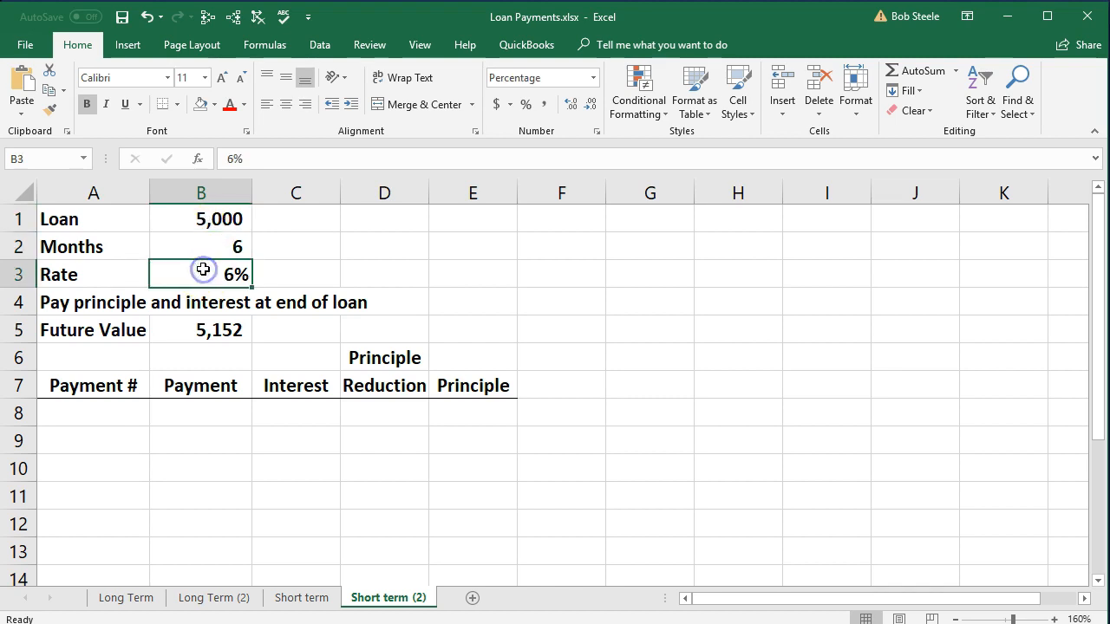
pyautogui.click(214, 328)
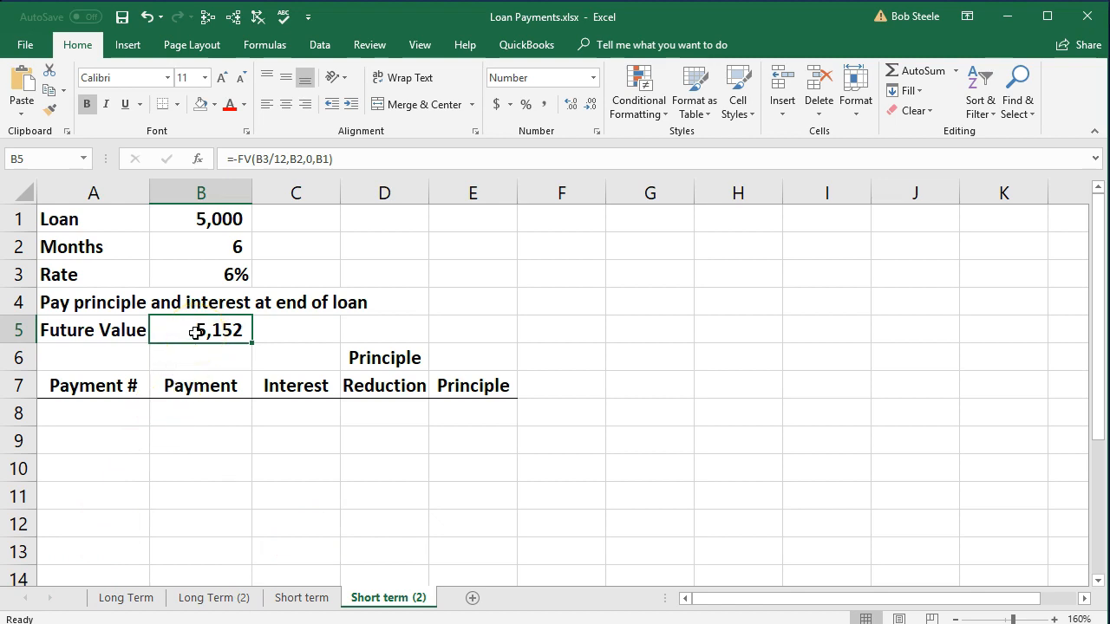
pyautogui.press('Delete')
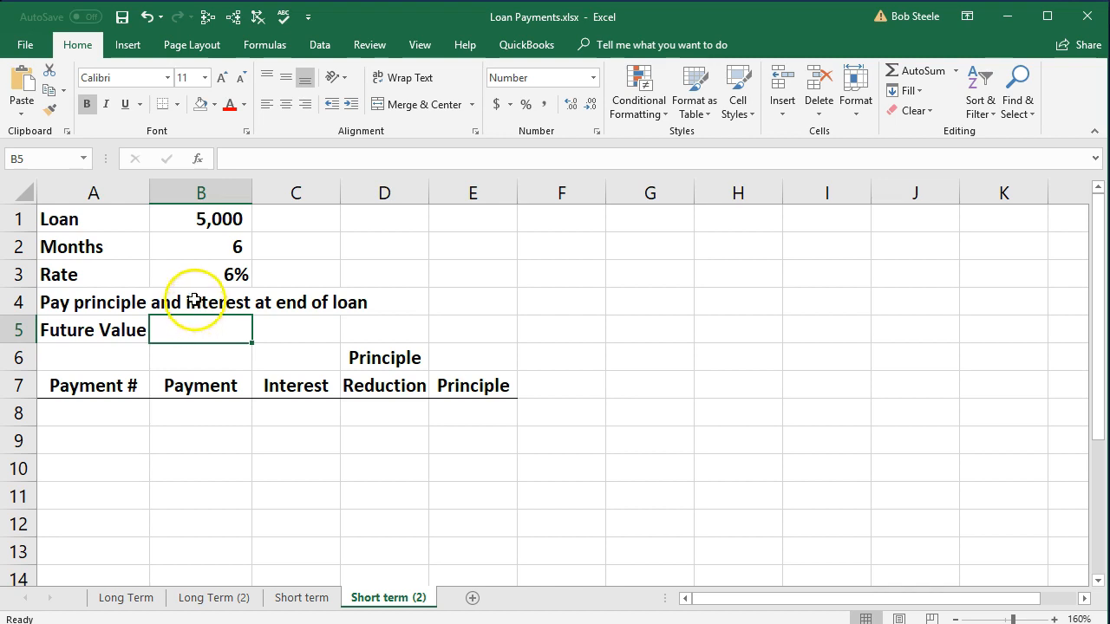
# Begin an FV formula in B5 with B3/12 as the rate and B2 as the number of periods.
pyautogui.click(194, 218)
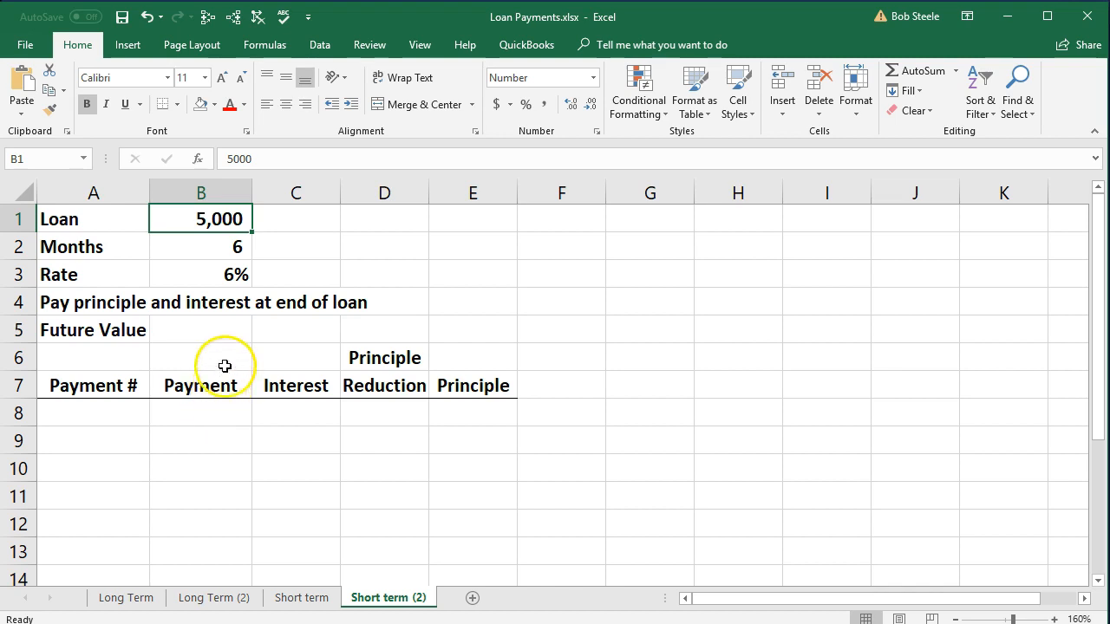
pyautogui.click(221, 337)
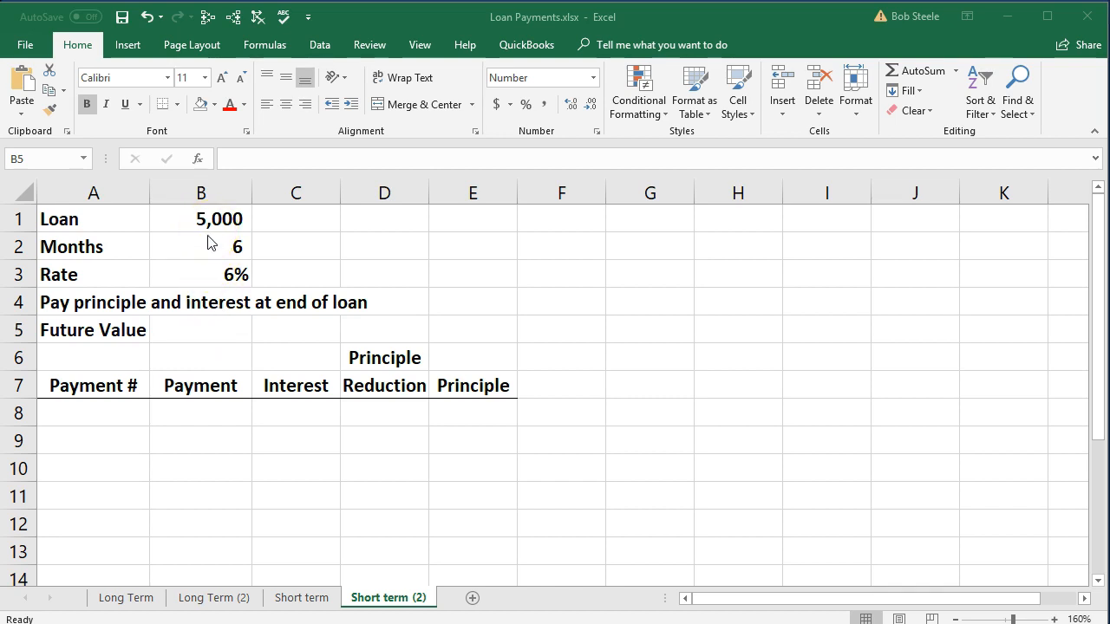
pyautogui.click(208, 324)
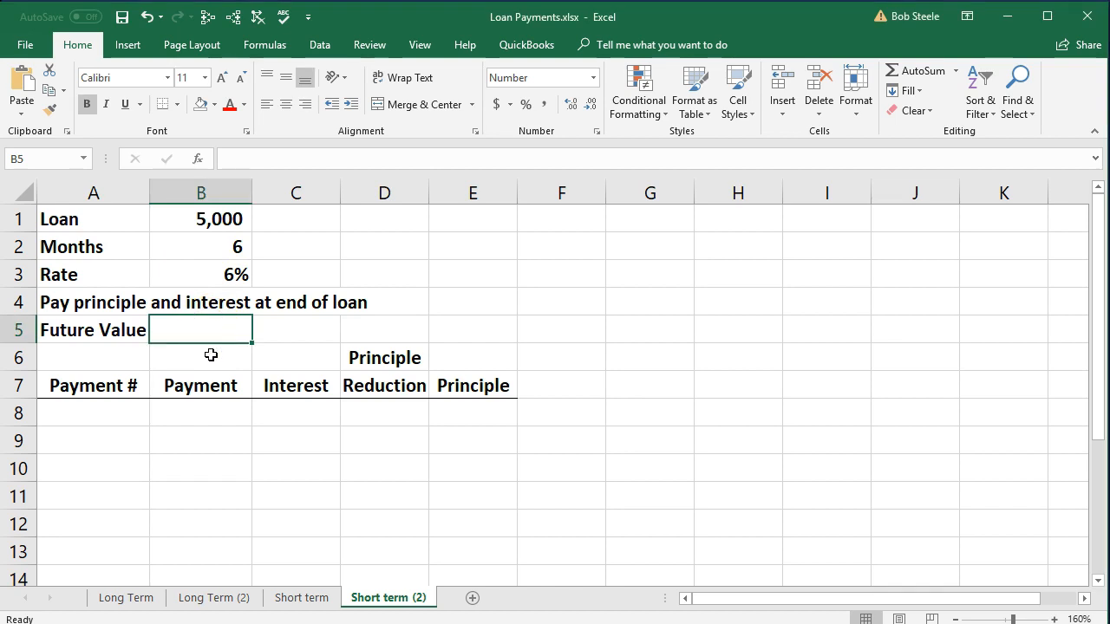
pyautogui.write('=')
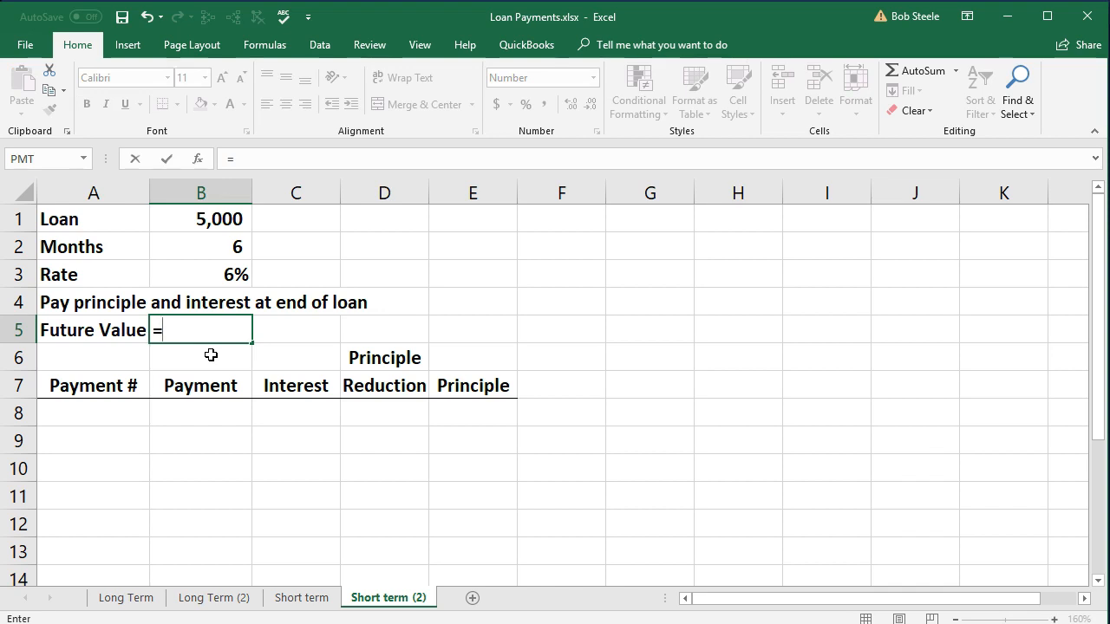
pyautogui.write('fv')
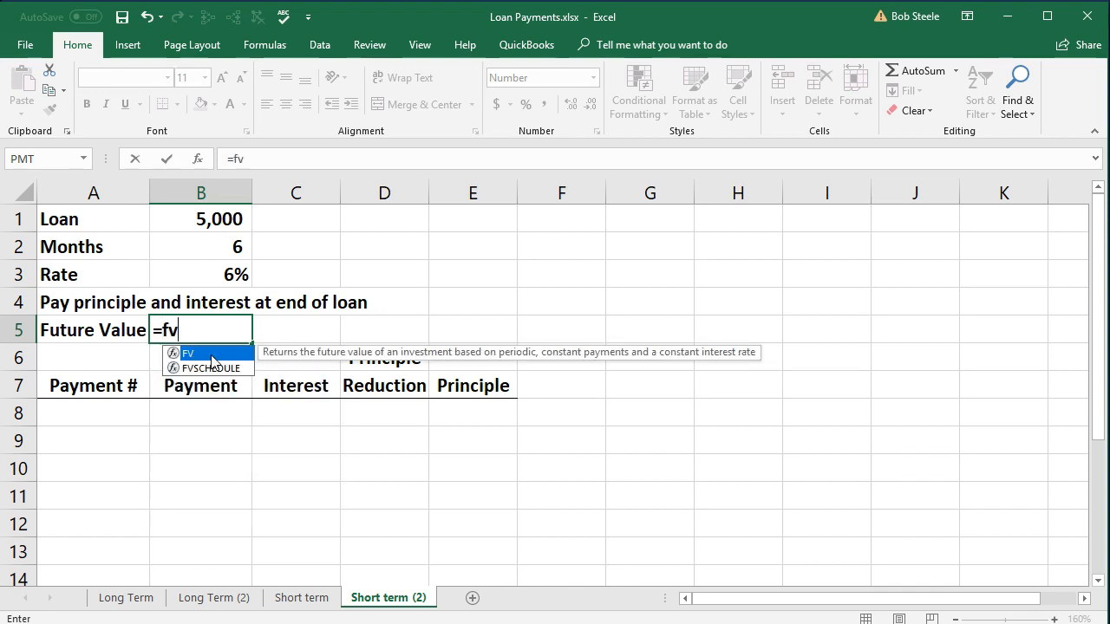
pyautogui.doubleClick(212, 360)
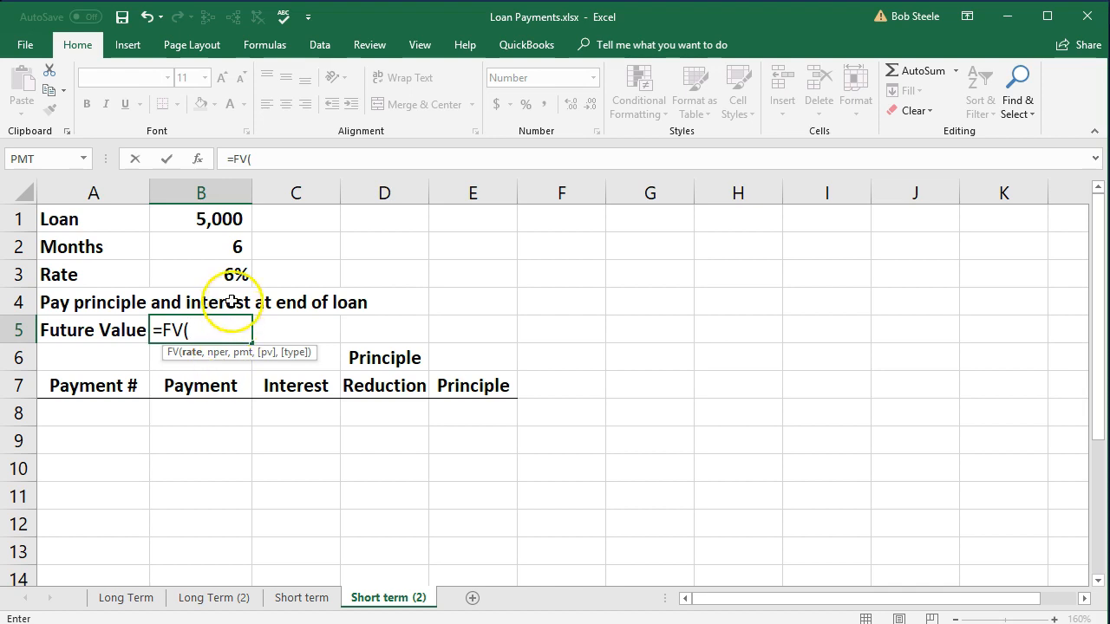
pyautogui.click(215, 274)
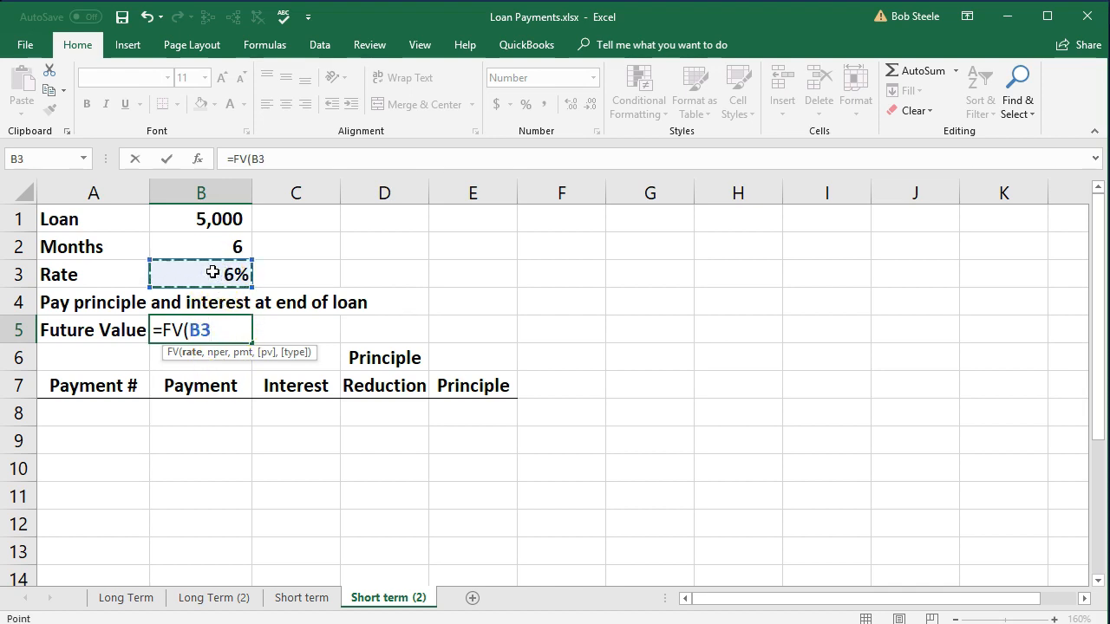
pyautogui.write('/12')
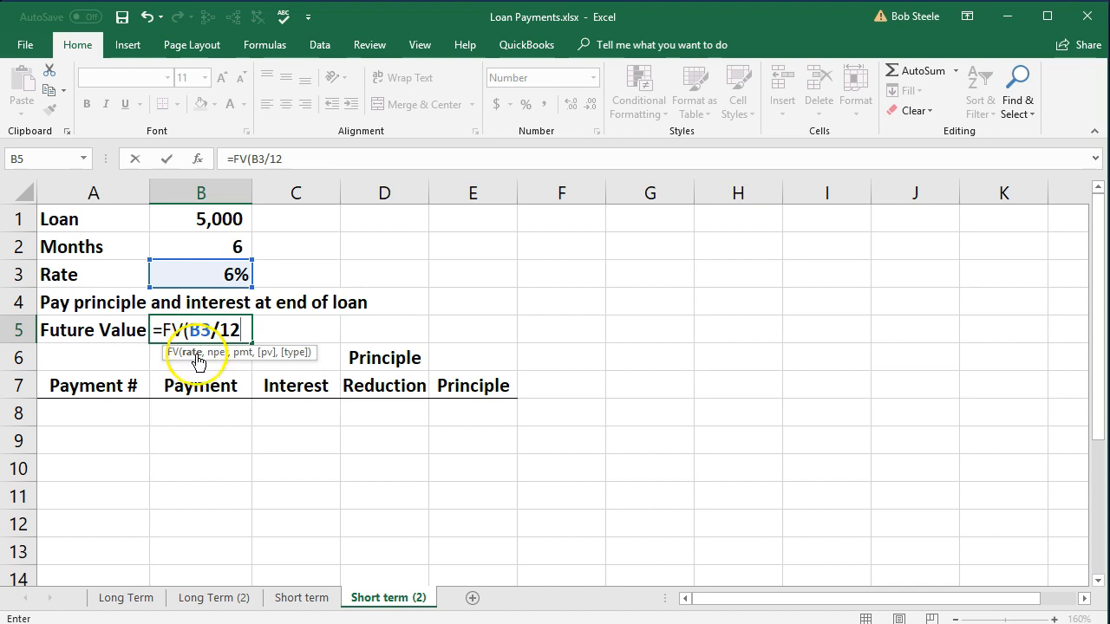
pyautogui.write(',')
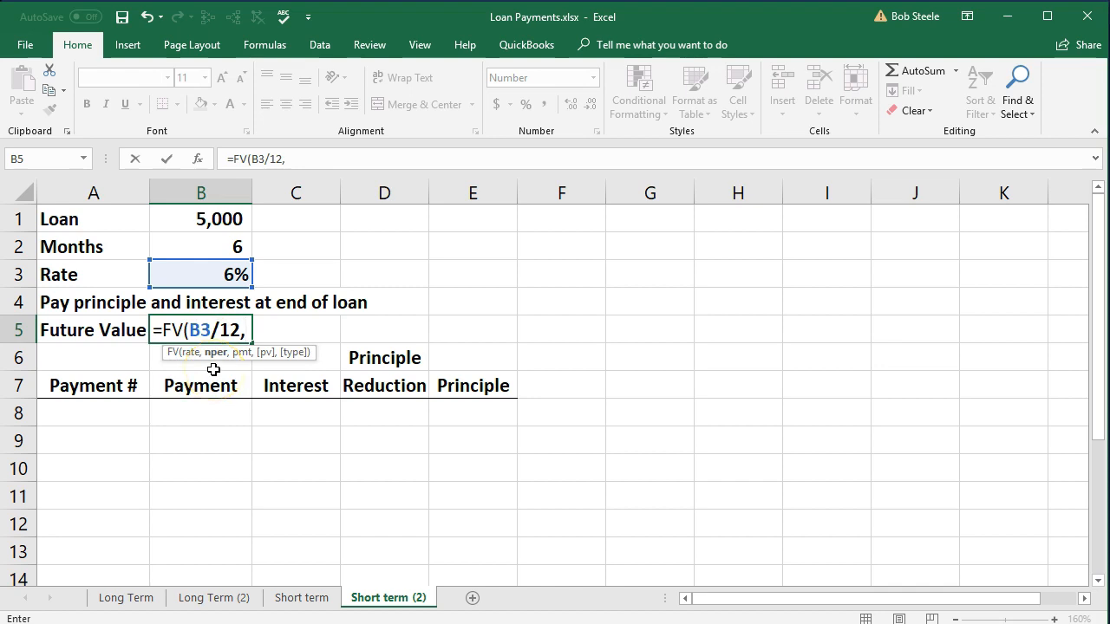
pyautogui.click(208, 246)
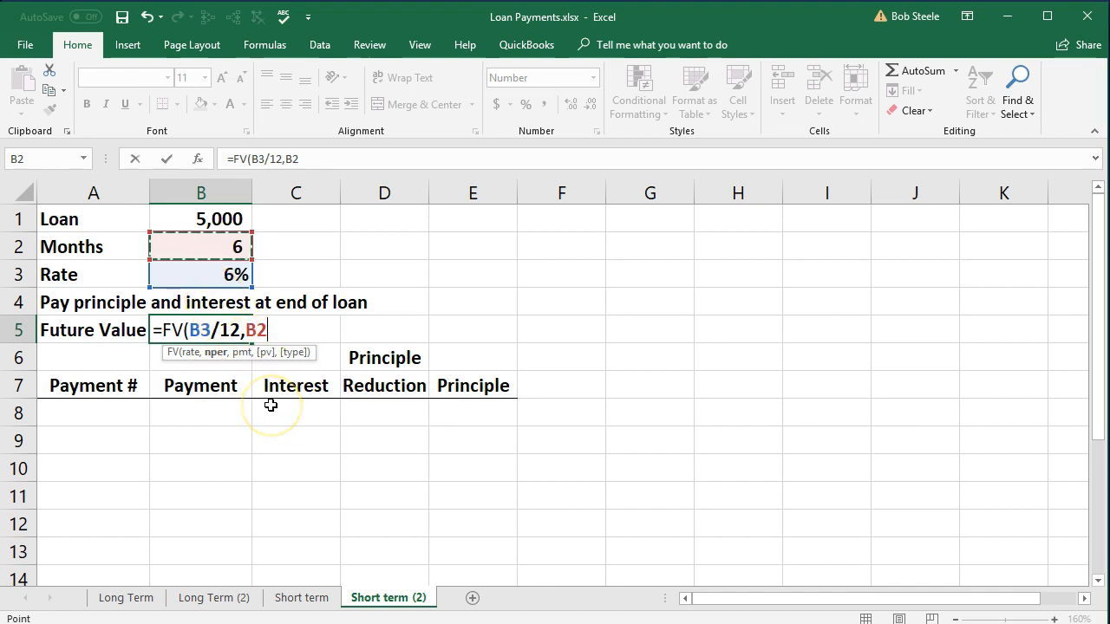
pyautogui.write(',')
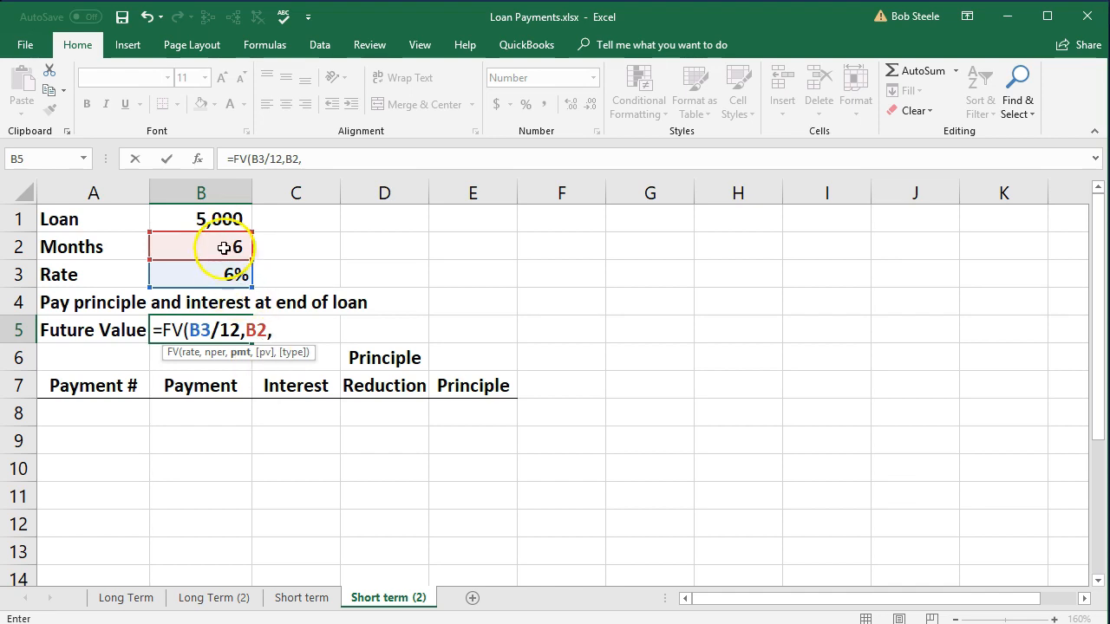
pyautogui.click(221, 222)
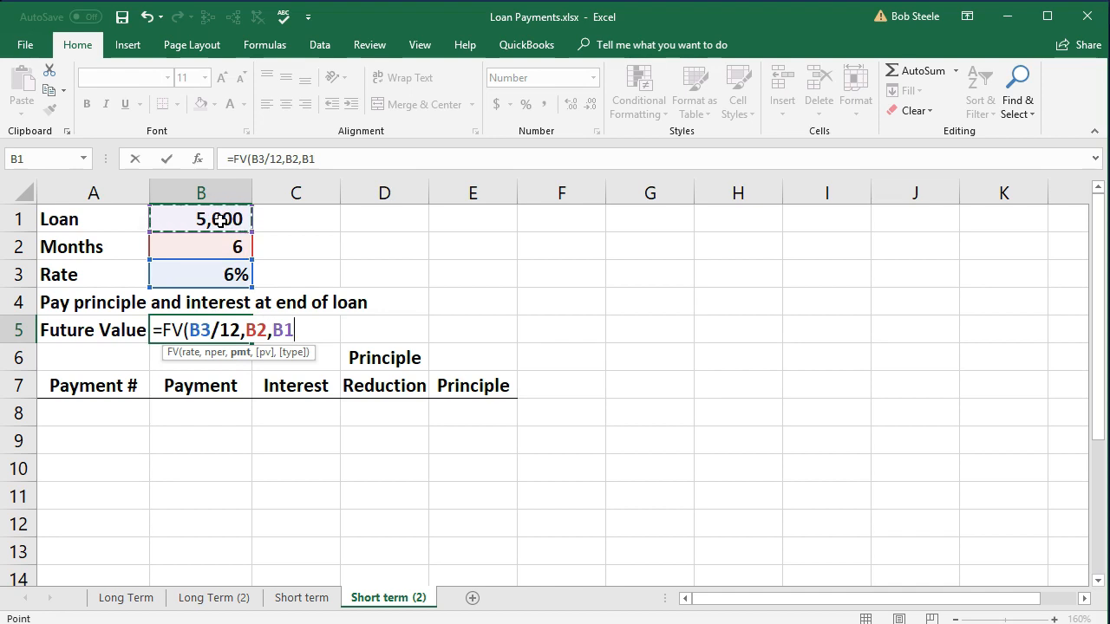
pyautogui.write(',')
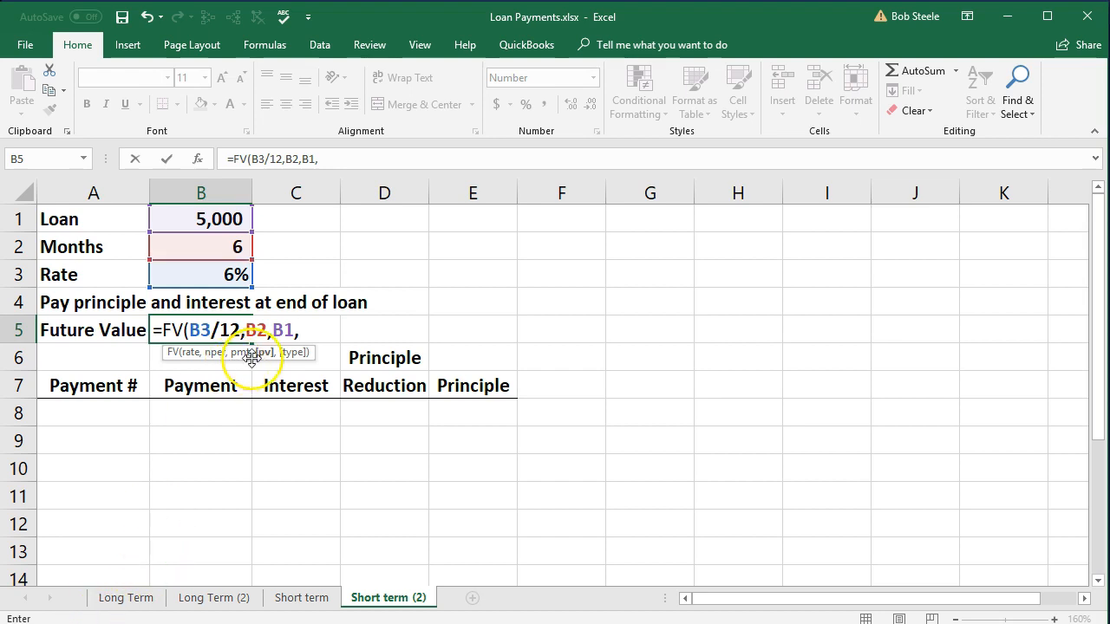
pyautogui.press('BackSpace')
pyautogui.press('BackSpace')
pyautogui.press('BackSpace')
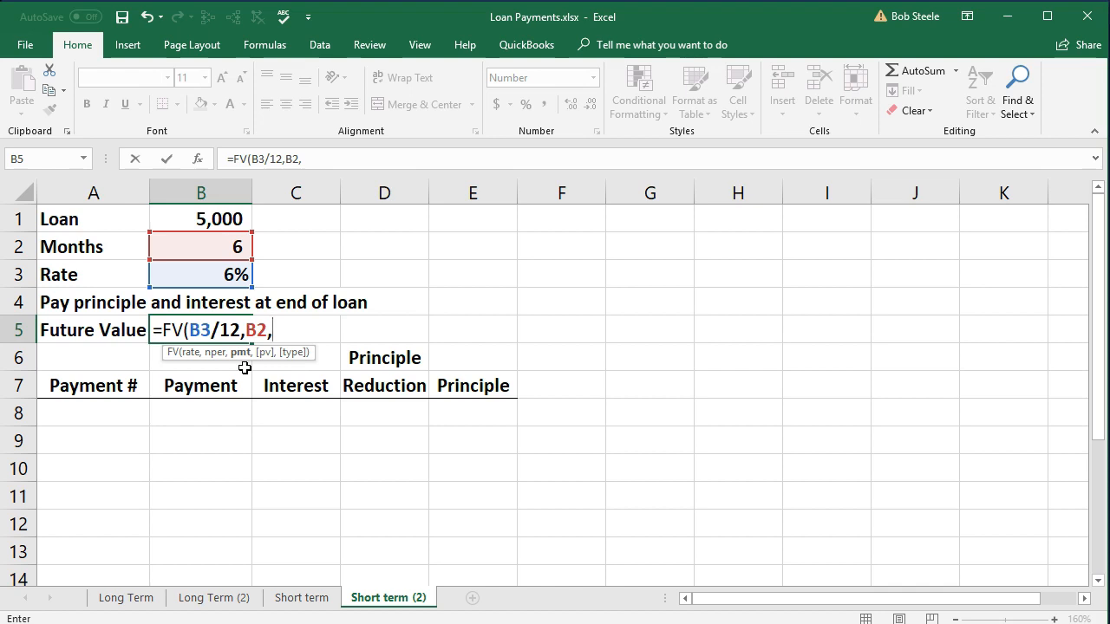
# Complete the FV formula in B5 with 0 as the payment and B1 as the present value.
pyautogui.write('0')
pyautogui.write(',')
pyautogui.click(202, 219)
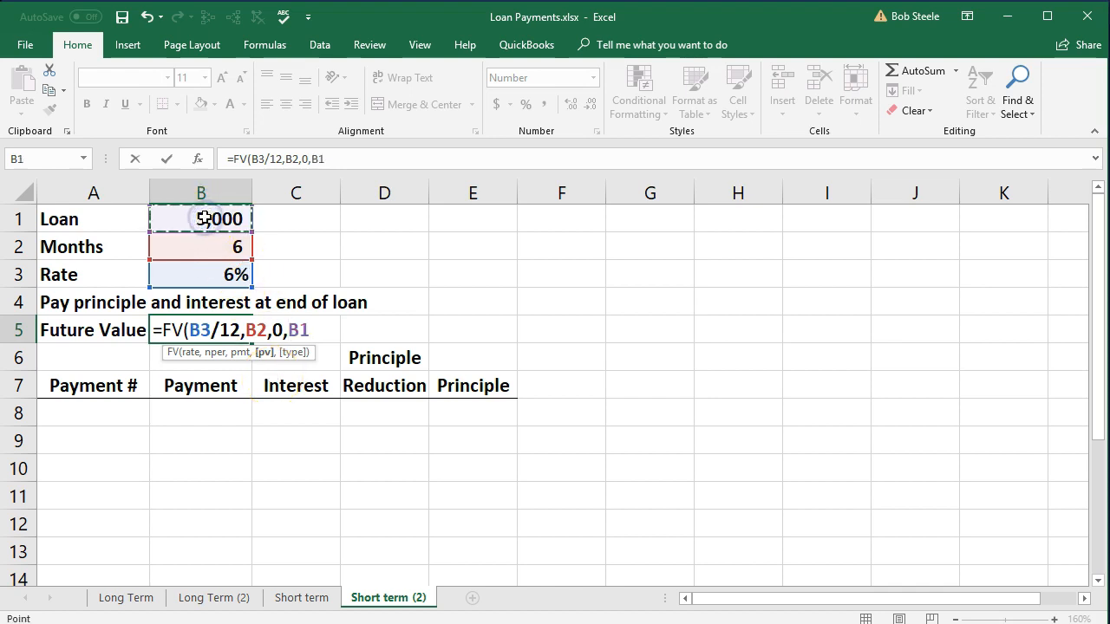
pyautogui.write(')')
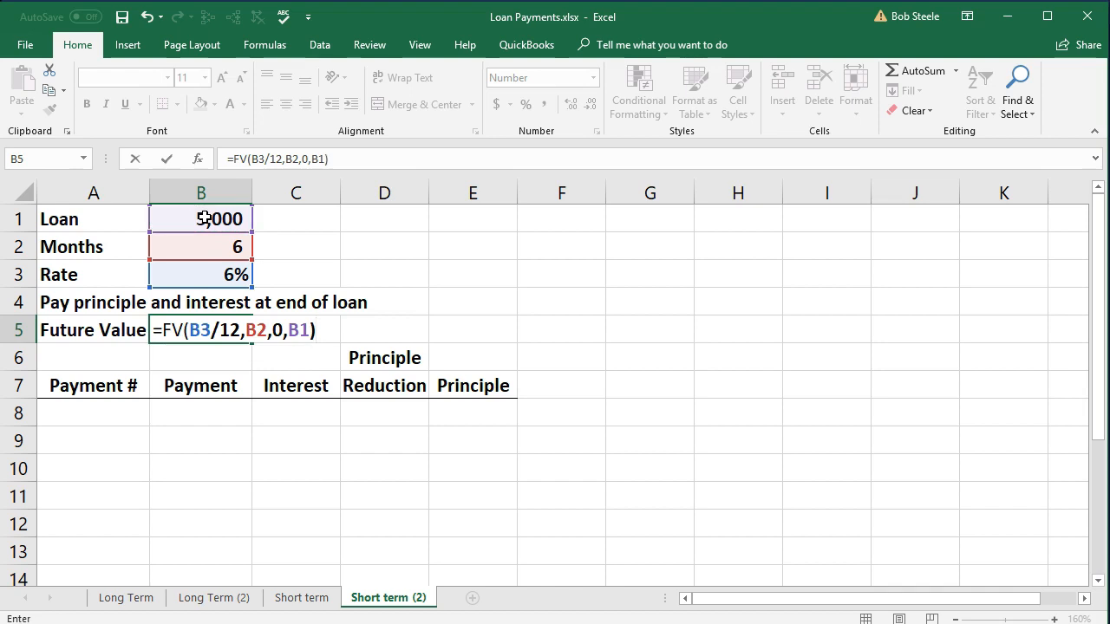
pyautogui.press('Return')
# Put a minus sign before FV in the B5 formula to make the future value positive.
pyautogui.click(216, 328)
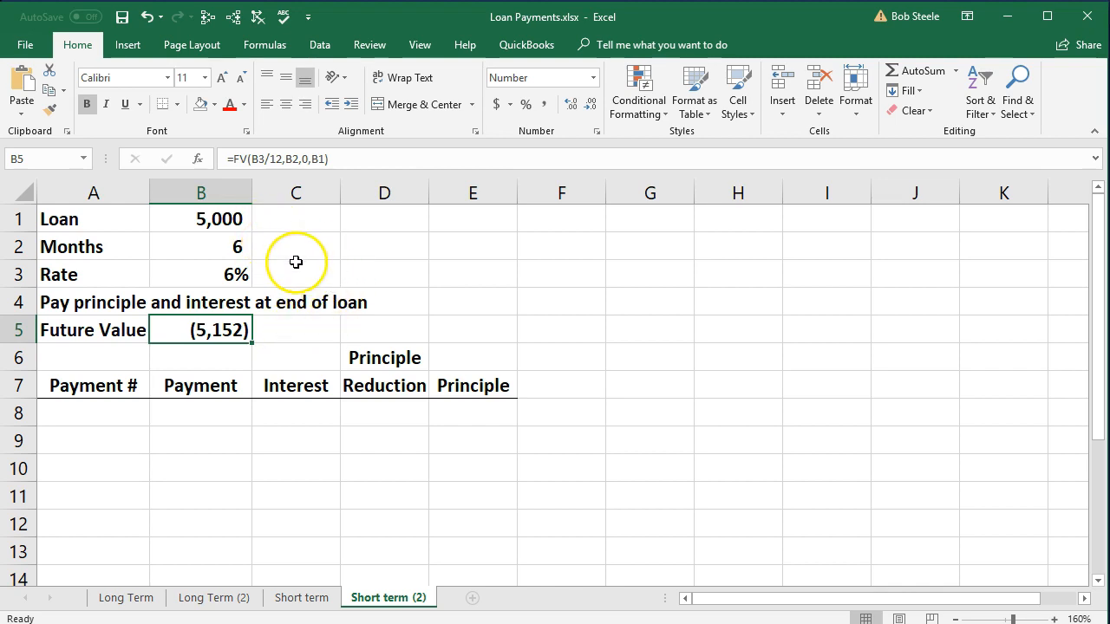
pyautogui.doubleClick(204, 332)
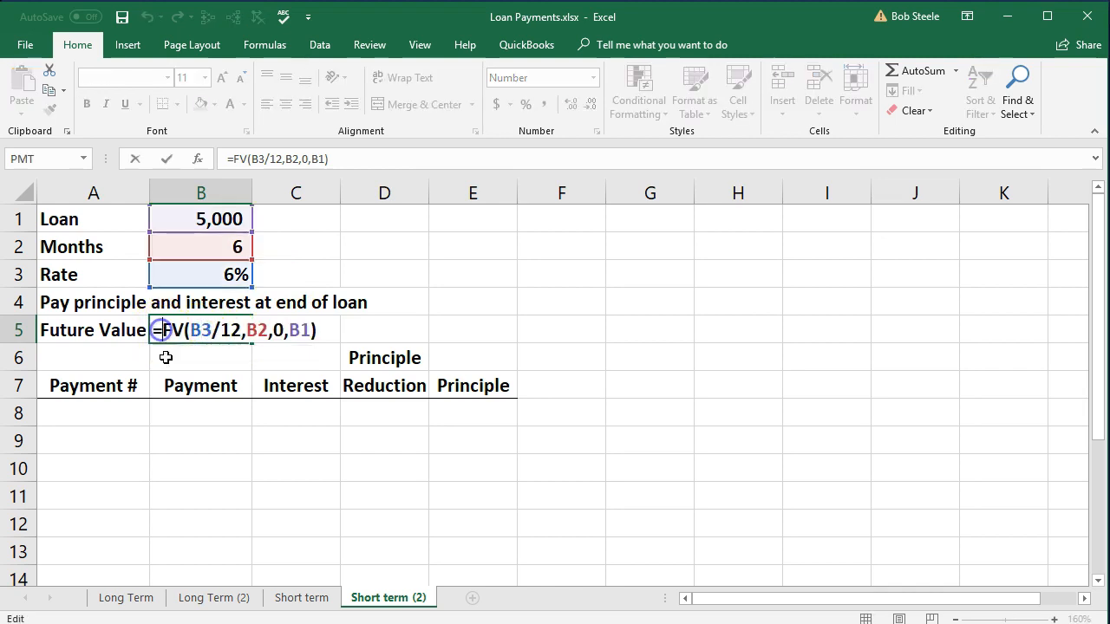
pyautogui.write('-')
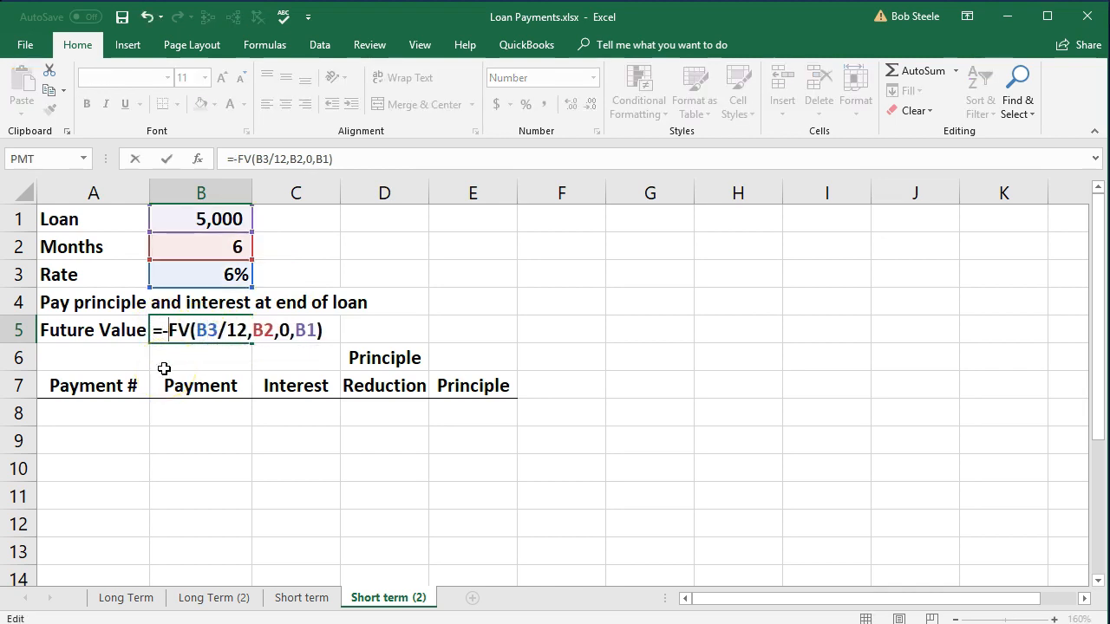
pyautogui.press('Return')
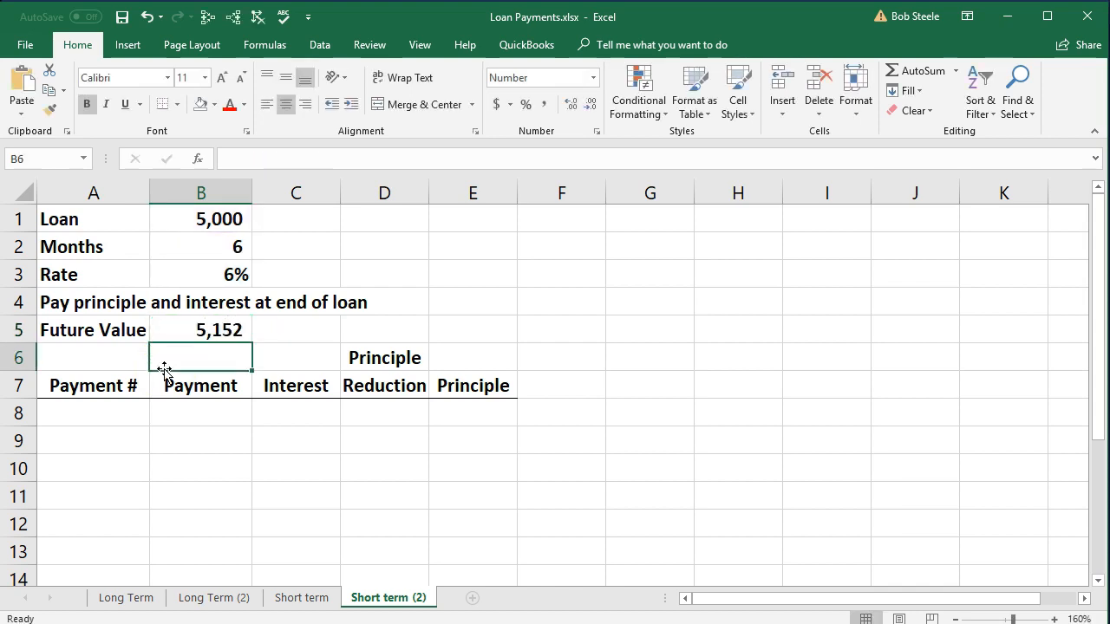
pyautogui.click(187, 347)
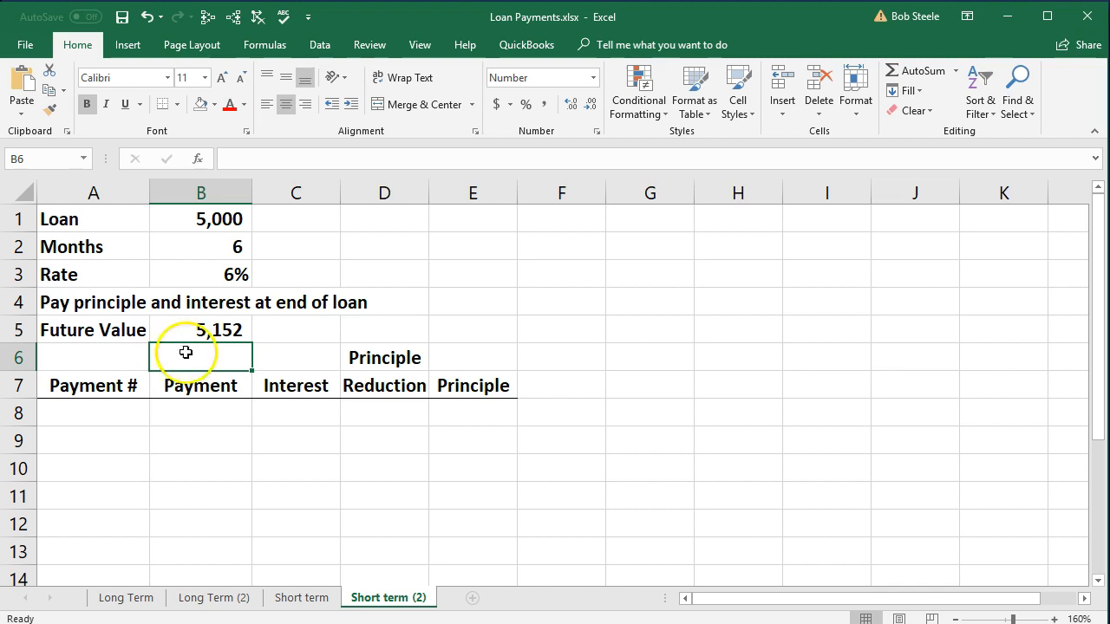
# Number the payments 1 through 6 in A8:A13 of the Payment # column.
pyautogui.click(114, 412)
pyautogui.write('1')
pyautogui.press('Return')
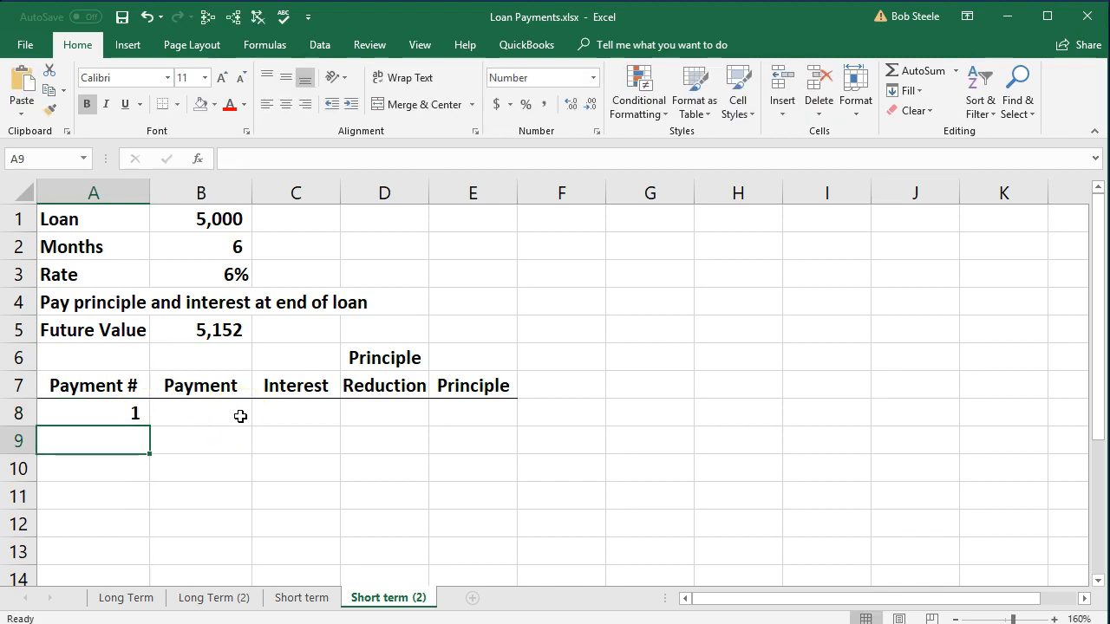
pyautogui.write('2')
pyautogui.press('Return')
pyautogui.write('3')
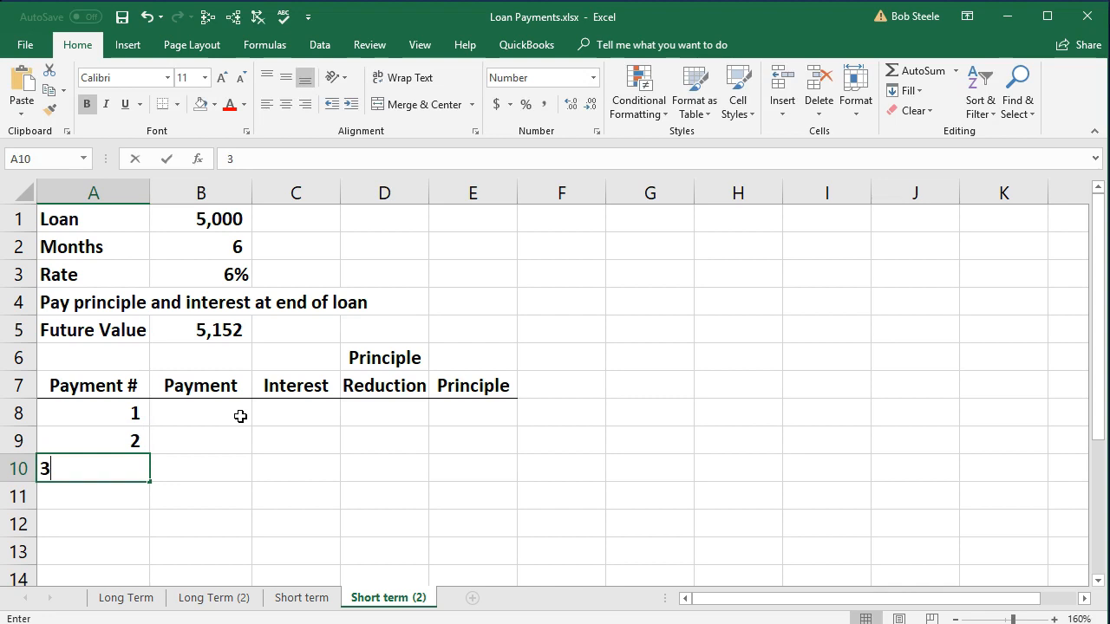
pyautogui.press('Return')
pyautogui.write('4')
pyautogui.press('Return')
pyautogui.write('5')
pyautogui.press('Return')
pyautogui.write('6')
pyautogui.press('Return')
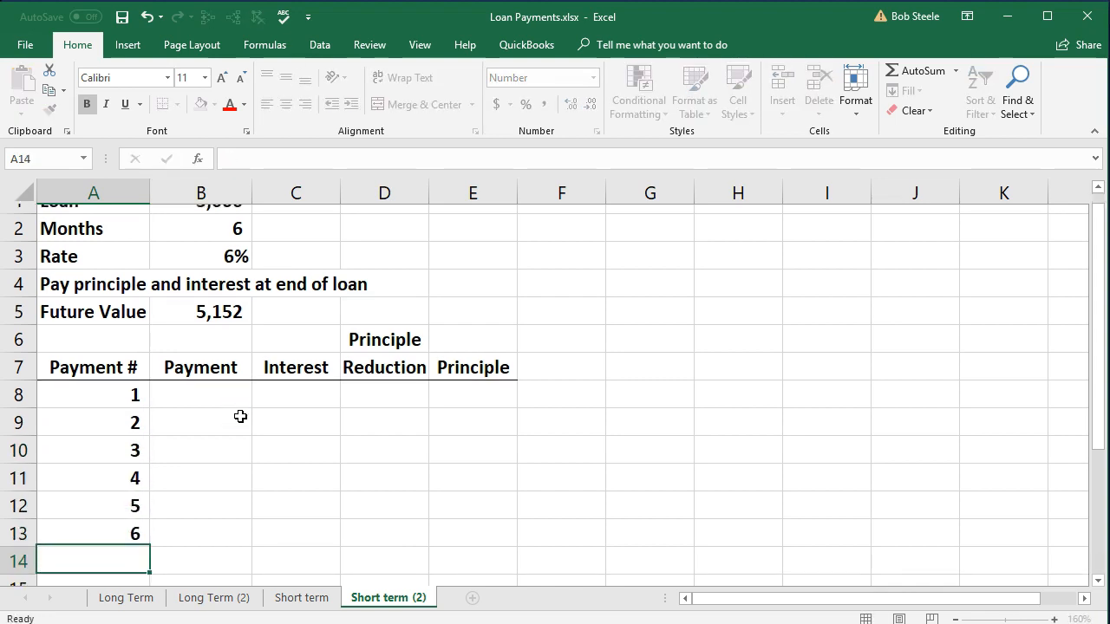
# Enter 0 as the first payment in B8 and correct the E7 heading's spelling to Principal.
pyautogui.click(227, 394)
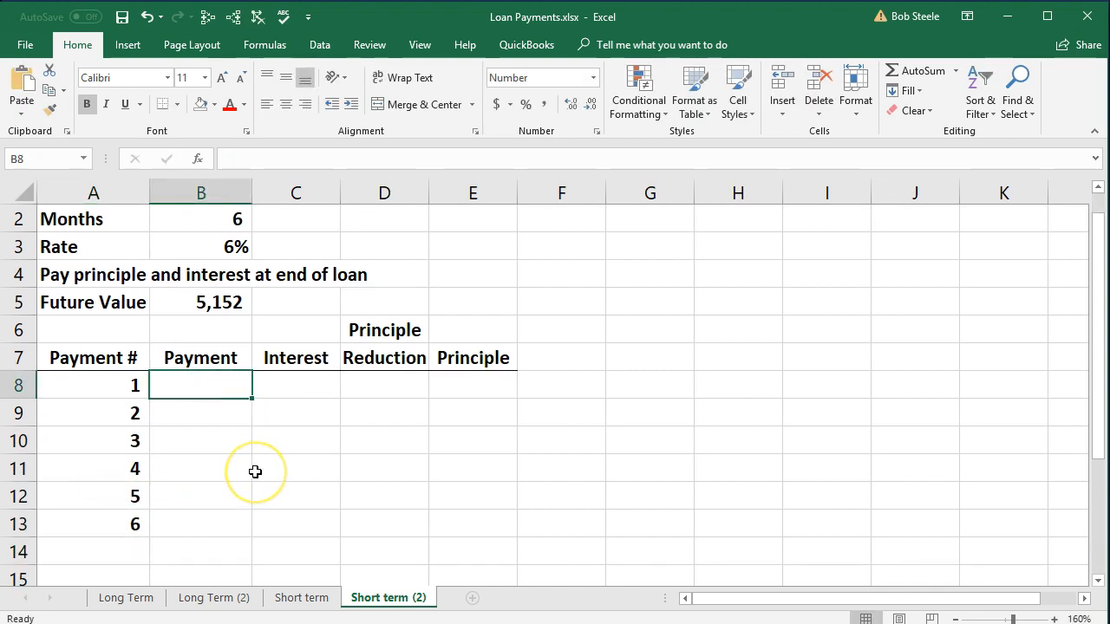
pyautogui.write('0')
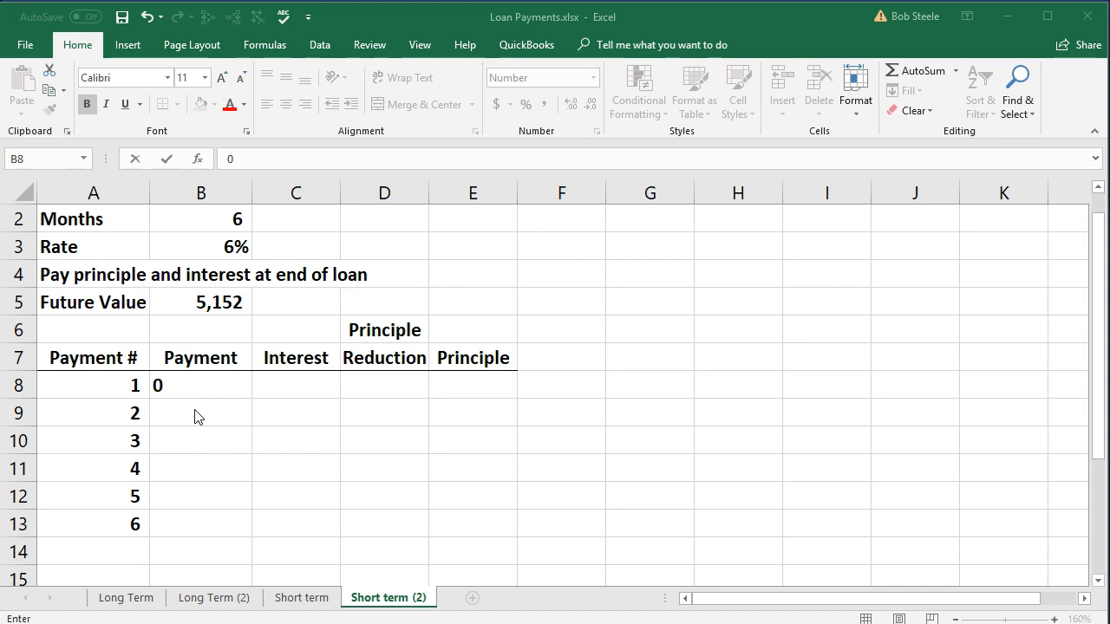
pyautogui.click(504, 353)
pyautogui.doubleClick(498, 366)
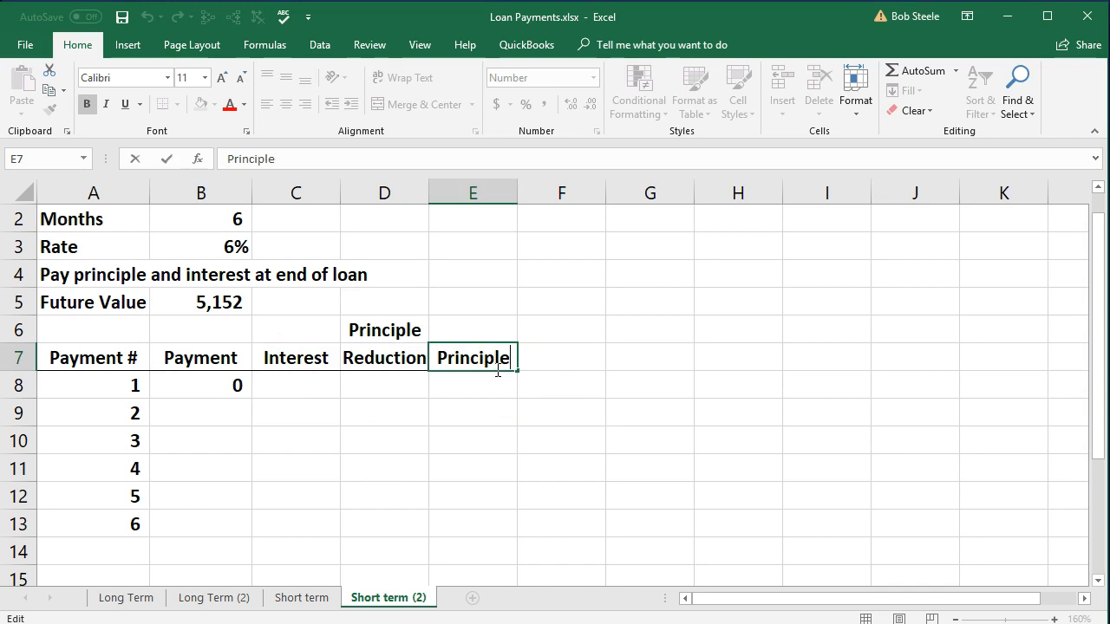
pyautogui.press('BackSpace')
pyautogui.press('BackSpace')
pyautogui.write('a')
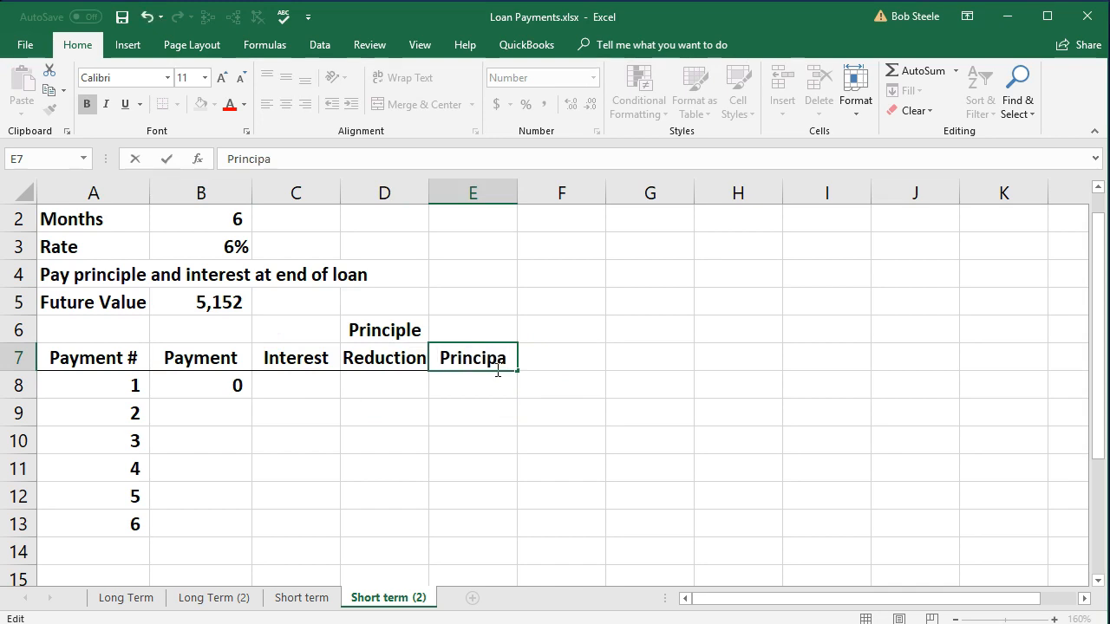
pyautogui.write('l')
pyautogui.press('Return')
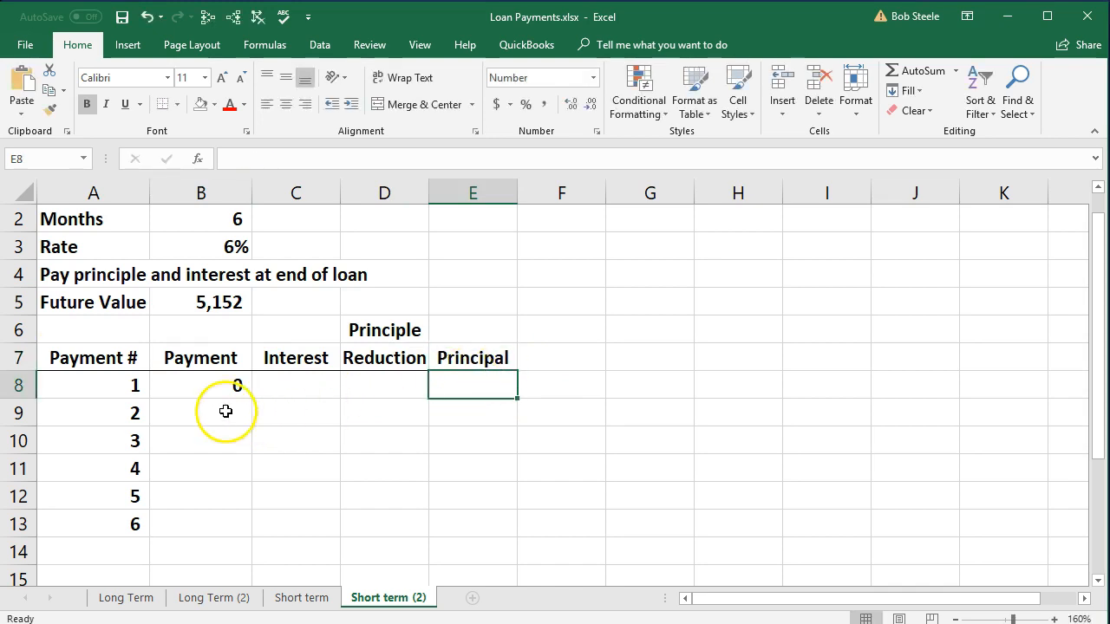
# Enter =B8 in B9 and fill the formula down the Payment column through B13.
pyautogui.click(225, 411)
pyautogui.write('=')
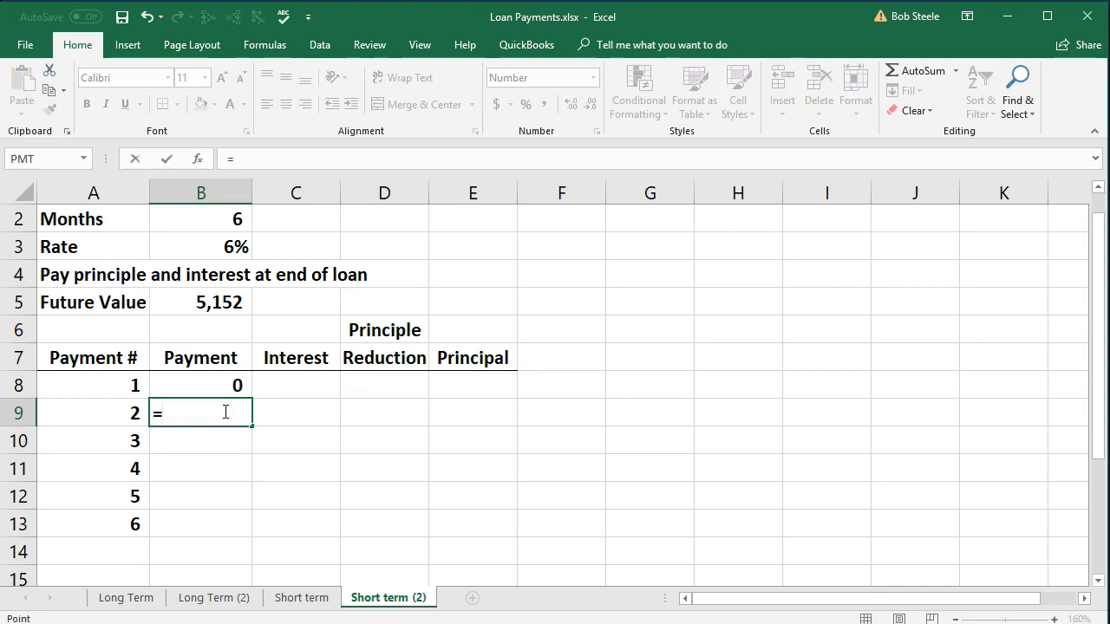
pyautogui.click(221, 385)
pyautogui.press('Return')
pyautogui.click(222, 411)
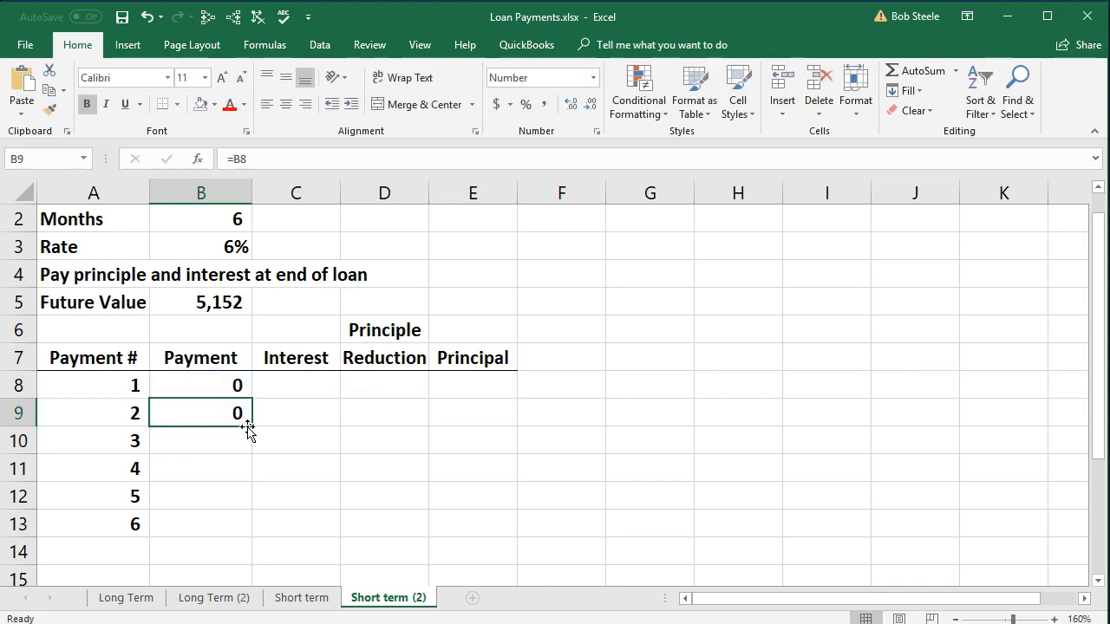
pyautogui.moveTo(252, 428); pyautogui.dragTo(238, 524)
# In Calculator, work out the first month's interest as 5000 times .06 divided by 12.
pyautogui.click(292, 387)
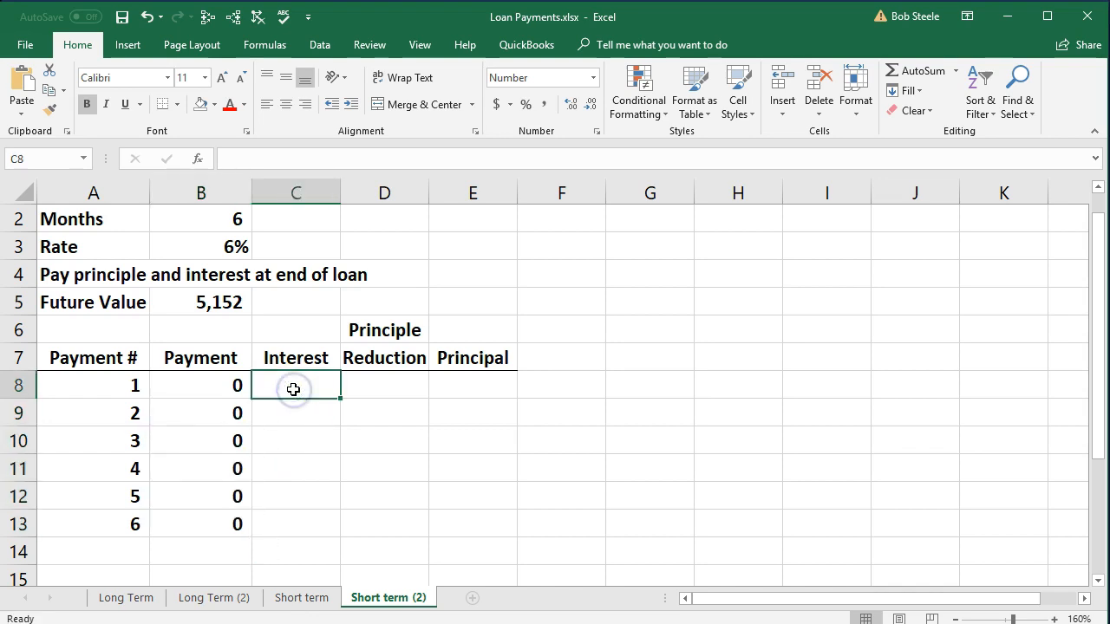
pyautogui.press('XF86Calculator')
pyautogui.moveTo(776, 269); pyautogui.dragTo(661, 223)
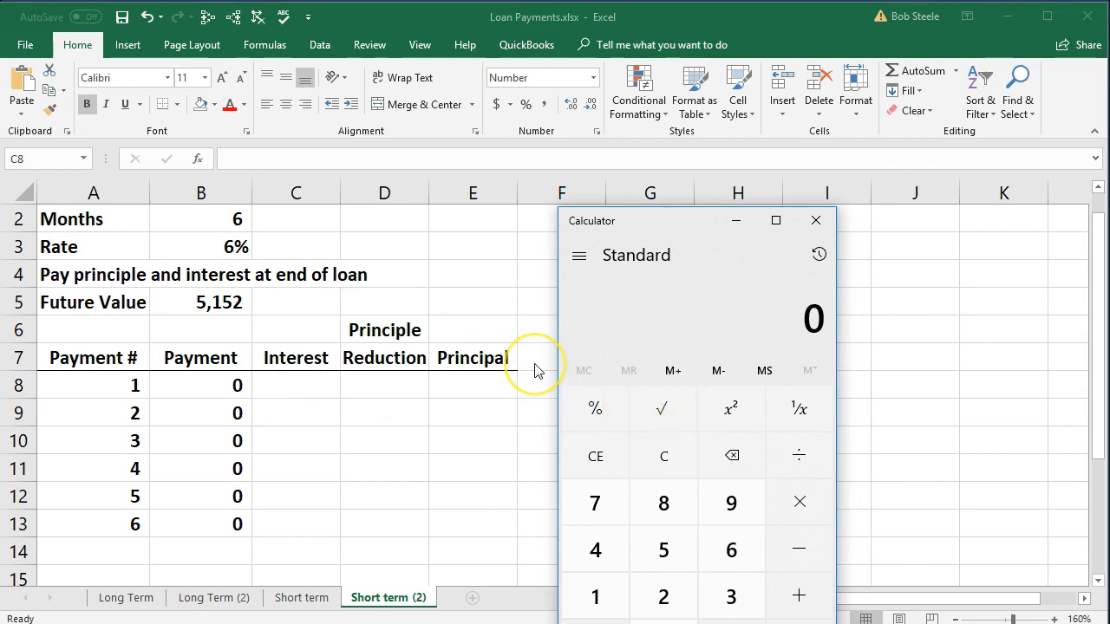
pyautogui.write('5000')
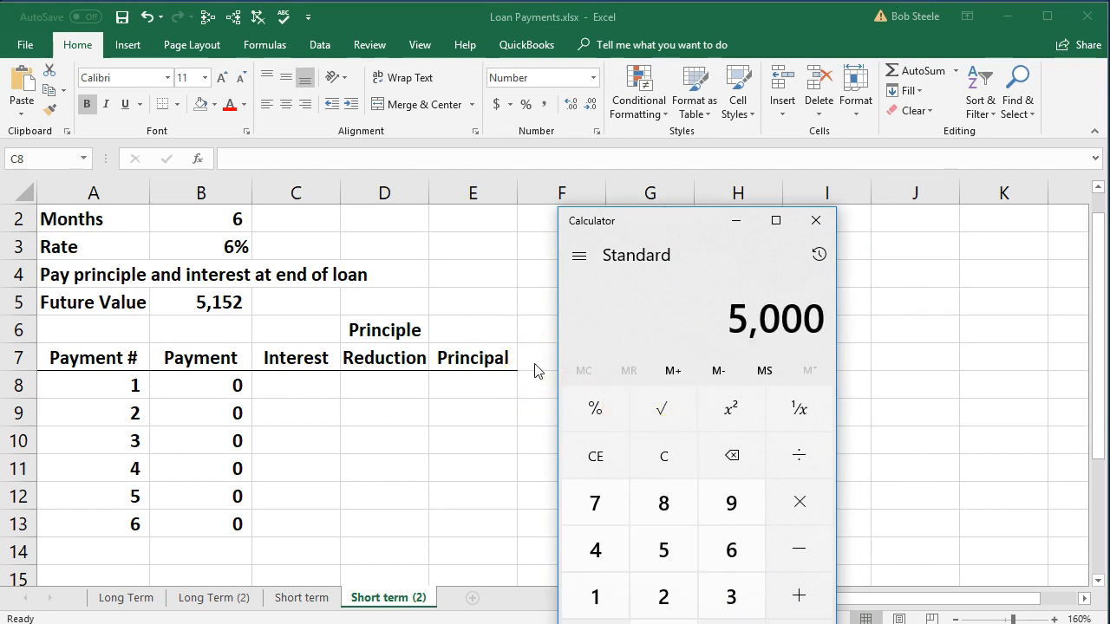
pyautogui.write('*.06')
pyautogui.press('Return')
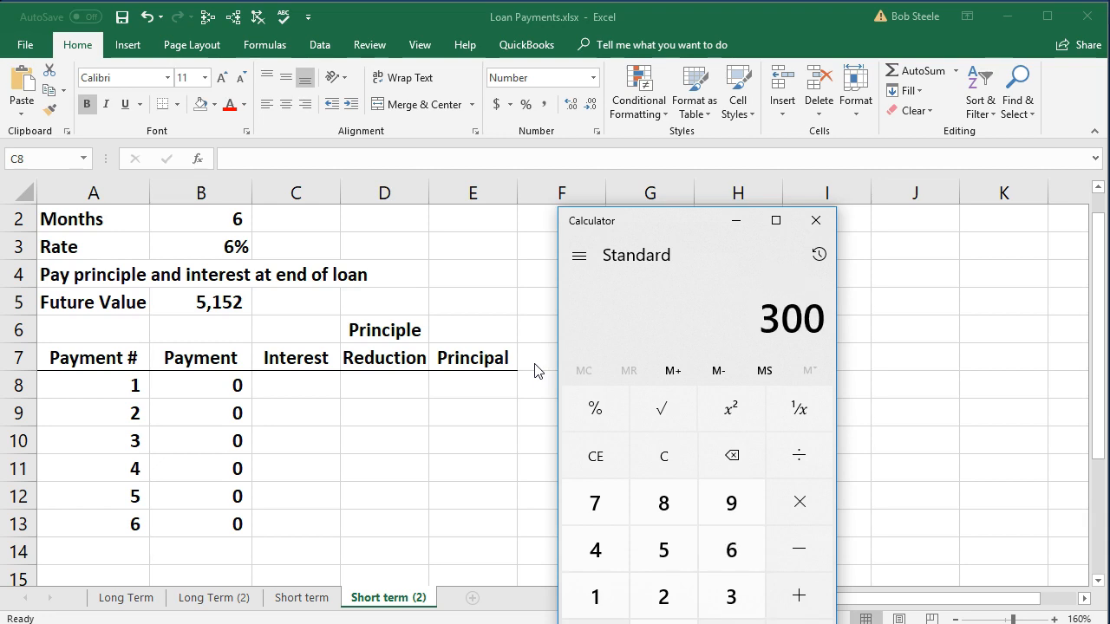
pyautogui.write('12')
pyautogui.press('Return')
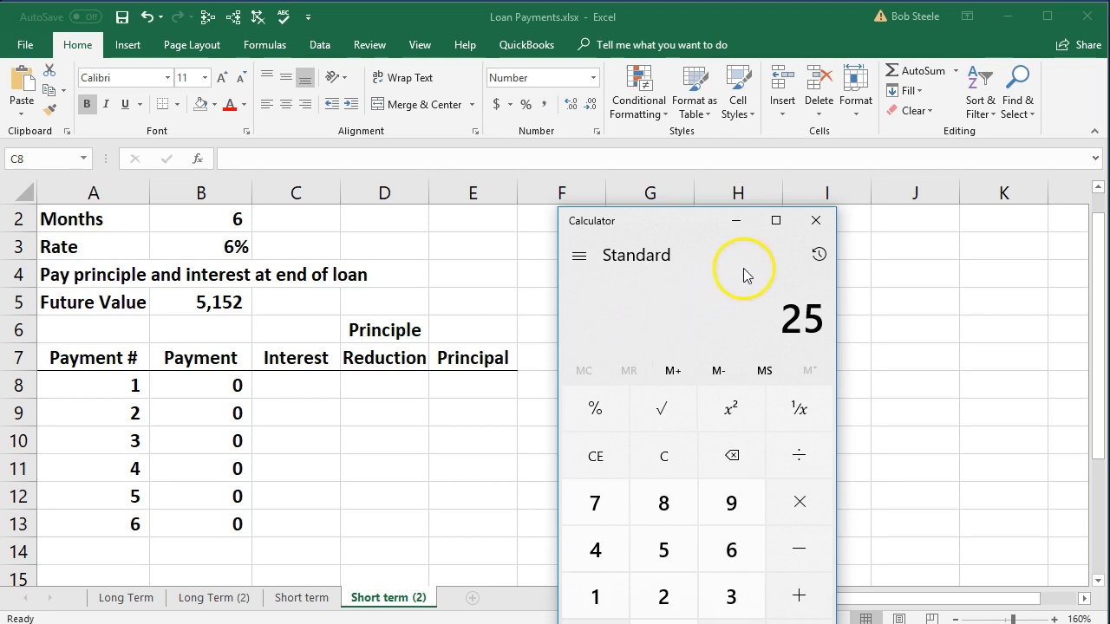
pyautogui.click(813, 221)
# In Excel, calculate the first payment's interest in C8 with =B1*B3/12.
pyautogui.click(653, 409)
pyautogui.scroll(1, 652, 409)
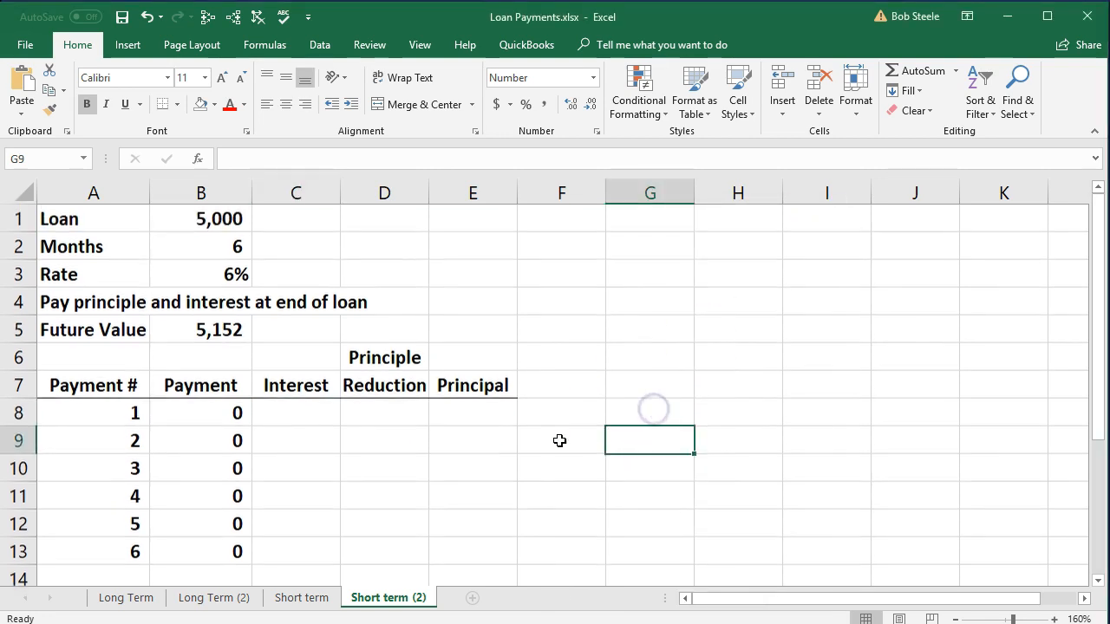
pyautogui.click(308, 418)
pyautogui.write('=')
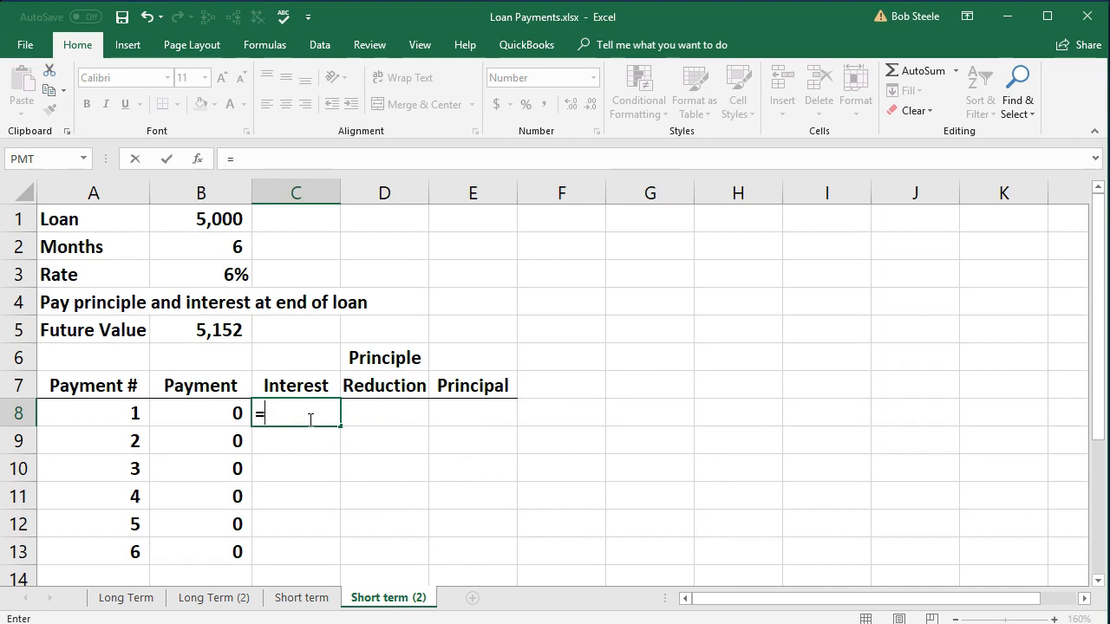
pyautogui.click(215, 223)
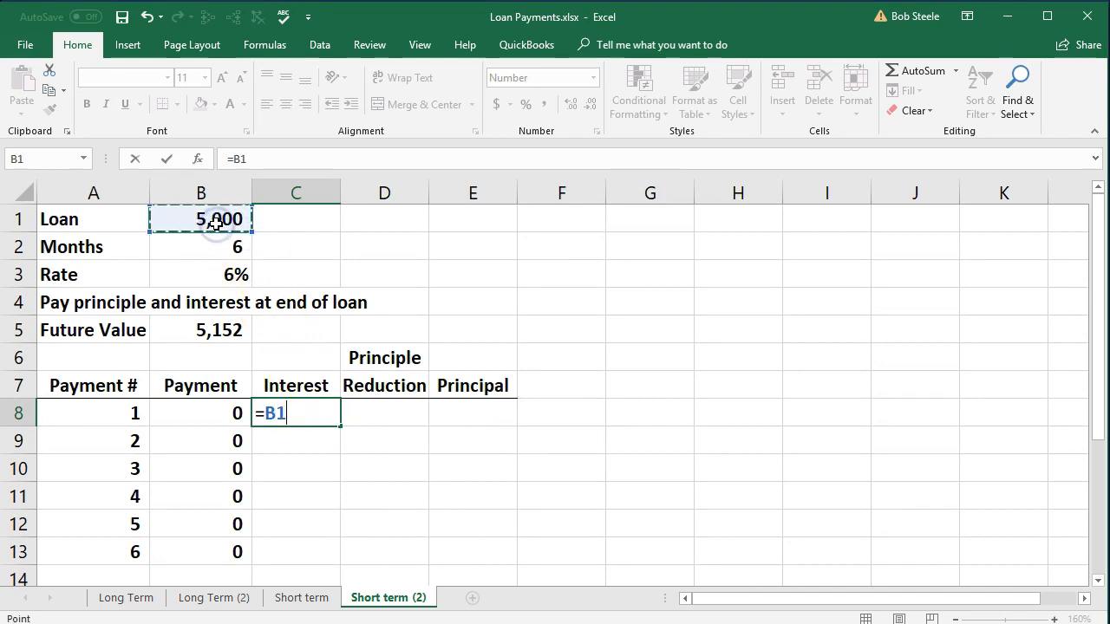
pyautogui.write('*')
pyautogui.click(177, 272)
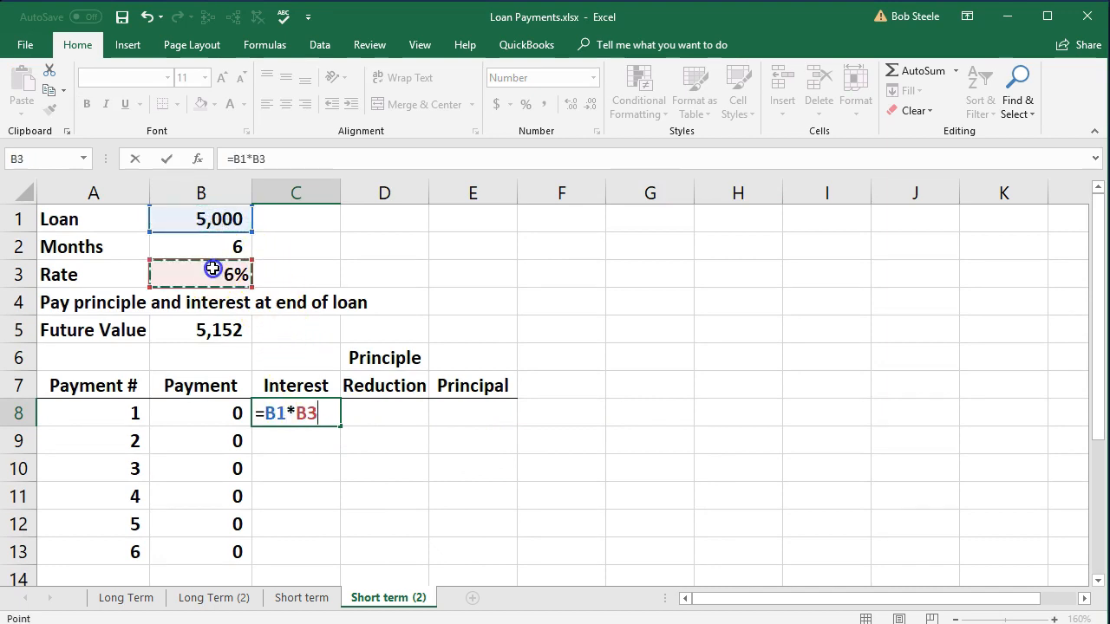
pyautogui.write('/12')
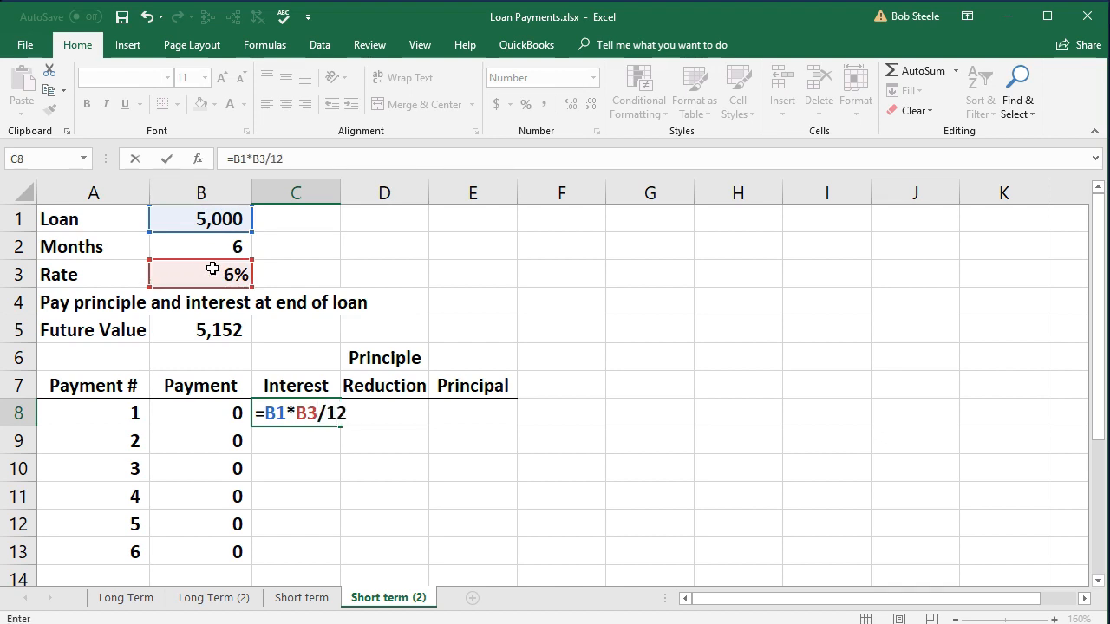
pyautogui.press('Return')
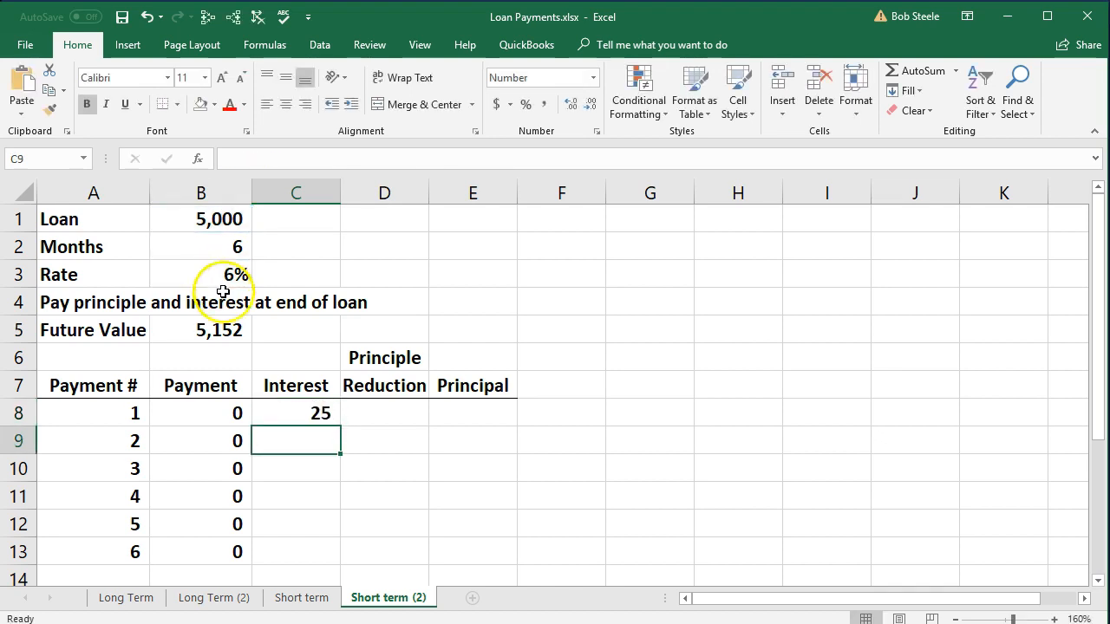
# Link the first row's Principle Reduction in D8 to the interest in C8.
pyautogui.click(379, 409)
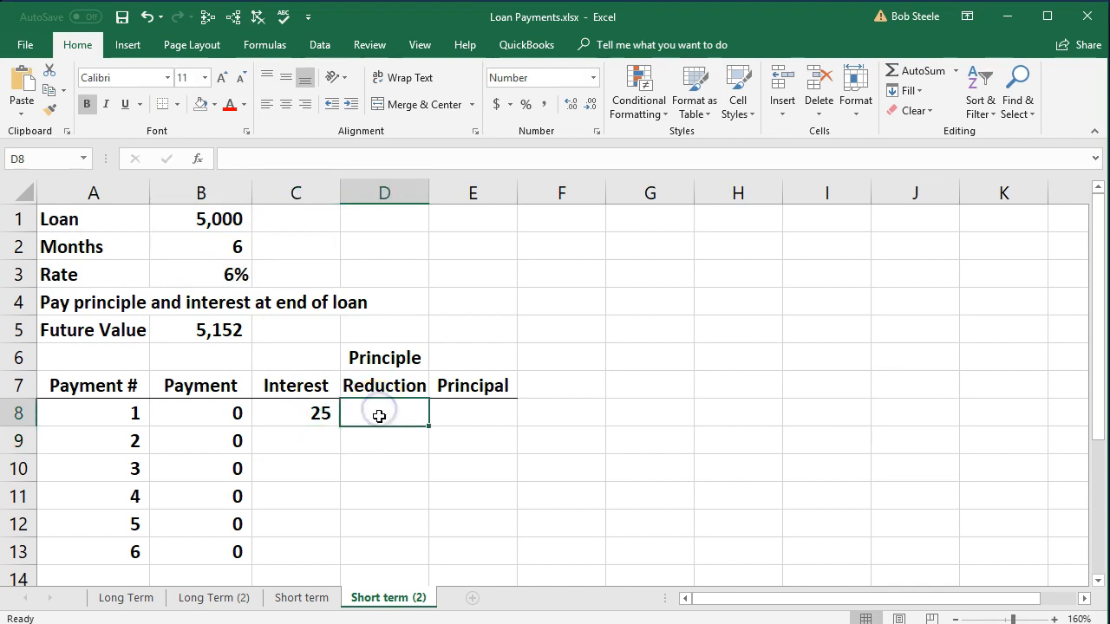
pyautogui.write('=')
pyautogui.click(305, 428)
pyautogui.press('Return')
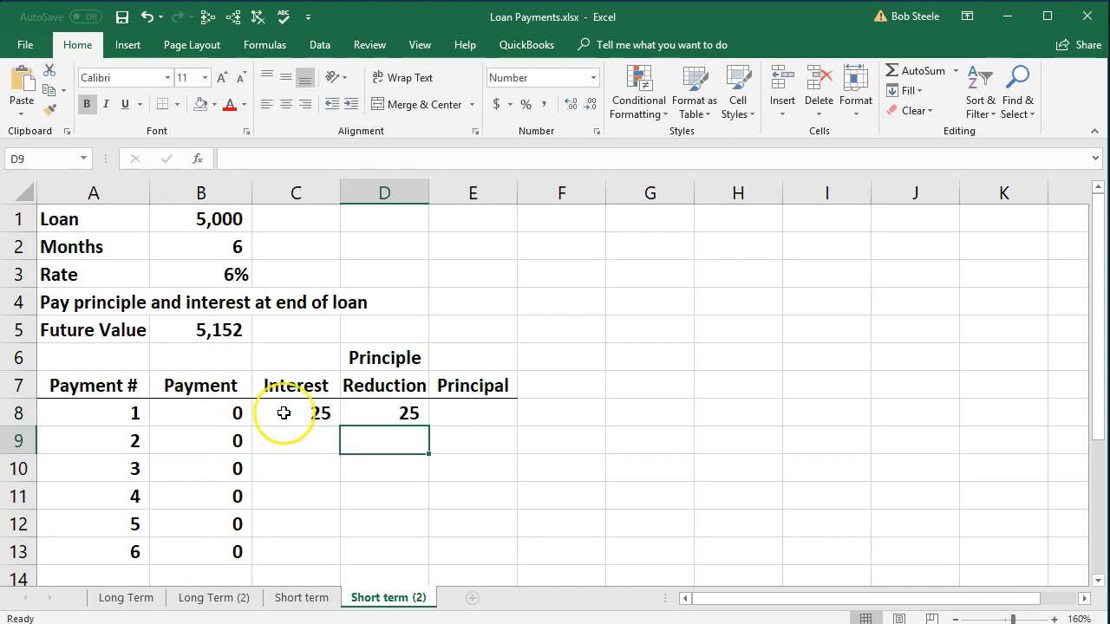
# Calculate the first row's Principal balance in E8 as B1 plus D8.
pyautogui.click(473, 415)
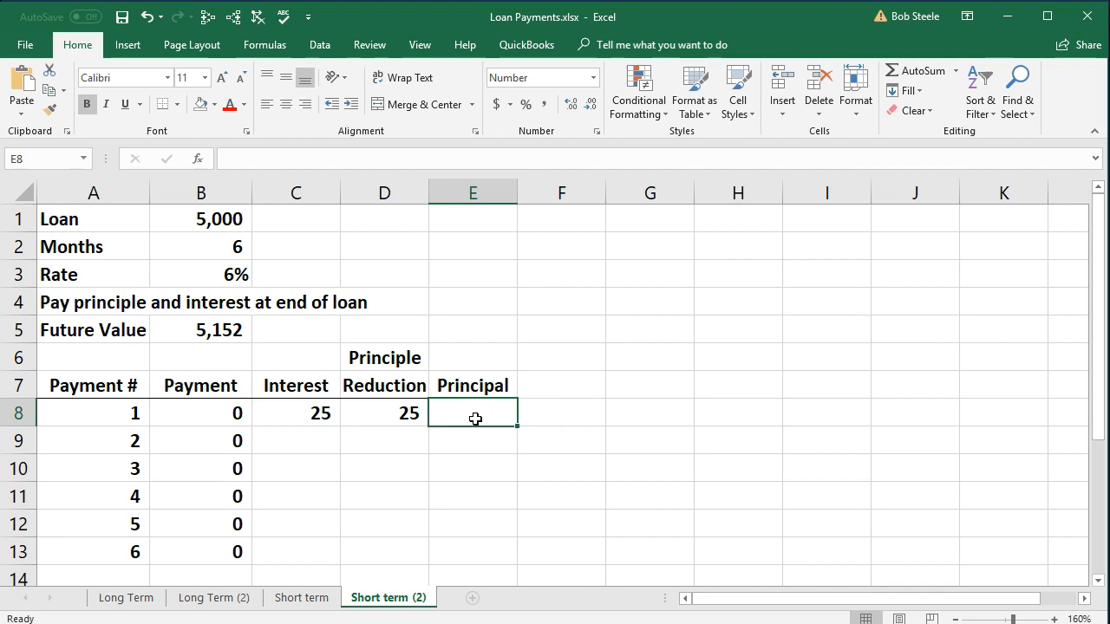
pyautogui.click(460, 427)
pyautogui.click(470, 413)
pyautogui.click(470, 413)
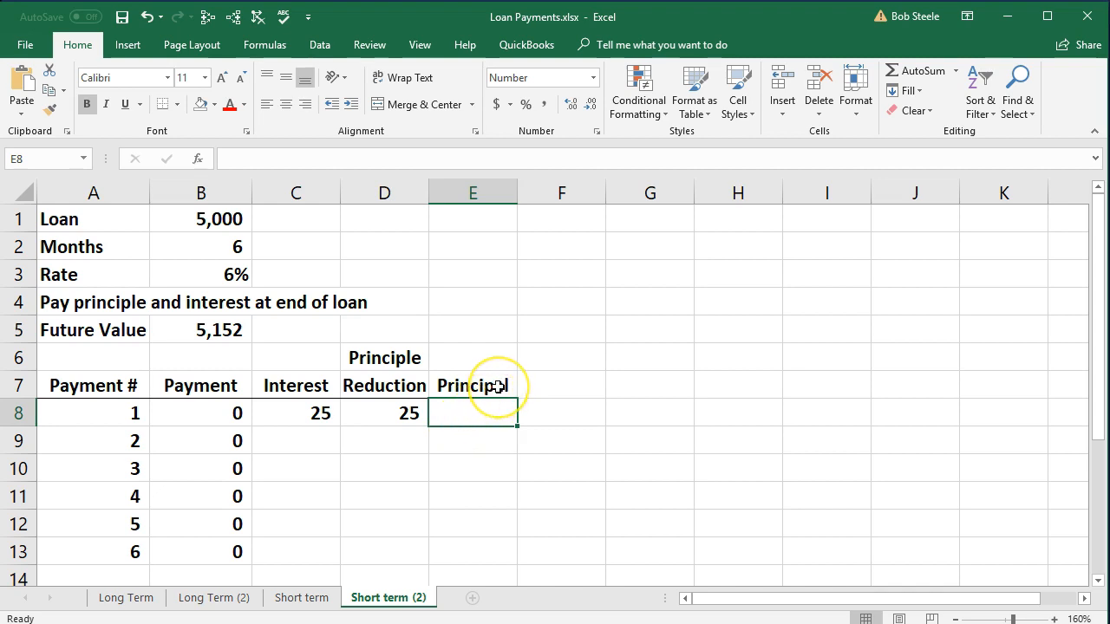
pyautogui.click(493, 416)
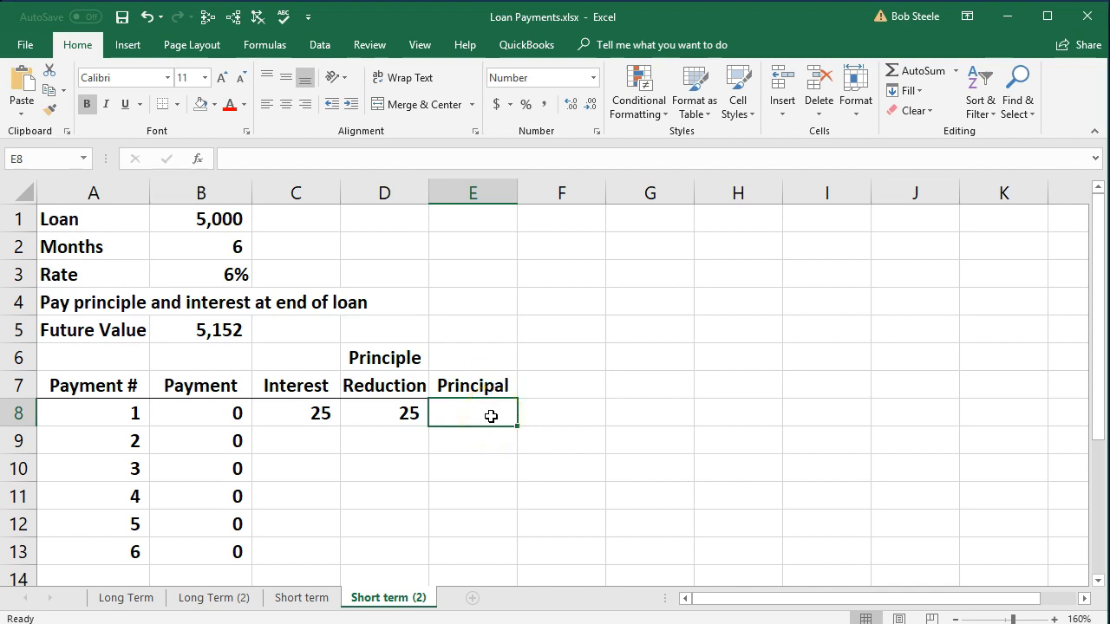
pyautogui.write('=')
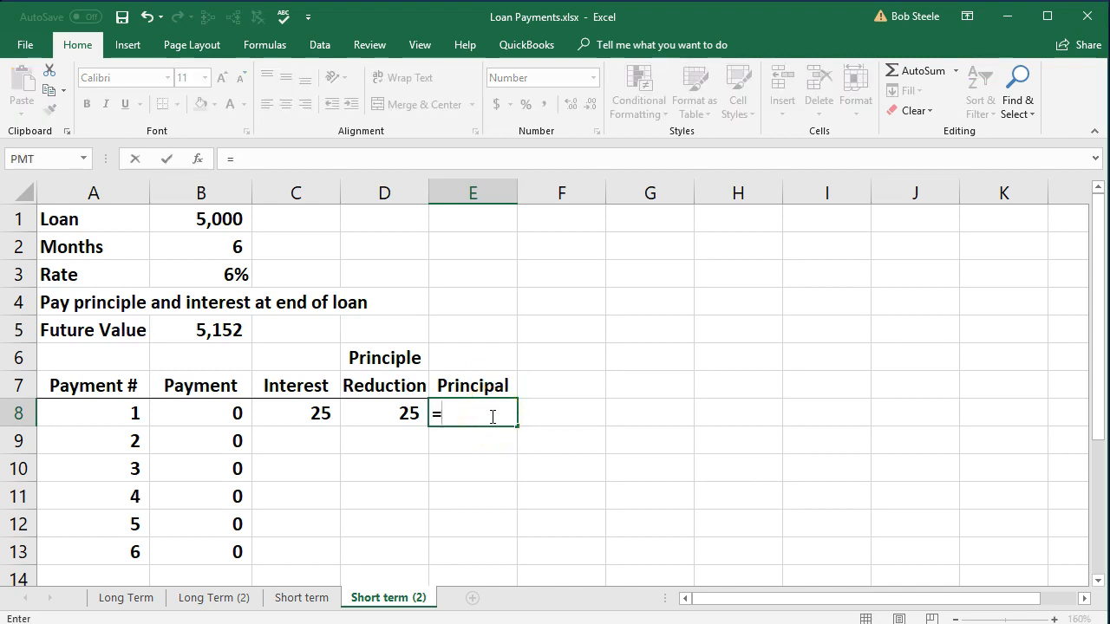
pyautogui.click(230, 221)
pyautogui.write('+')
pyautogui.click(378, 408)
pyautogui.press('Return')
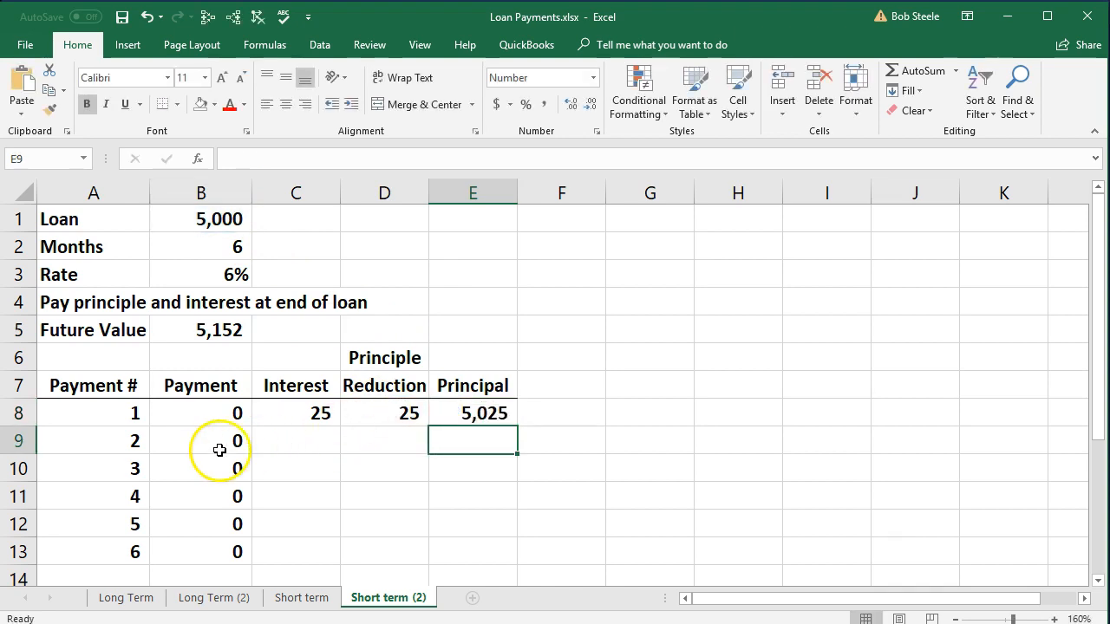
# Calculate the second payment's interest in C9 with =E8*B3/12.
pyautogui.click(529, 415)
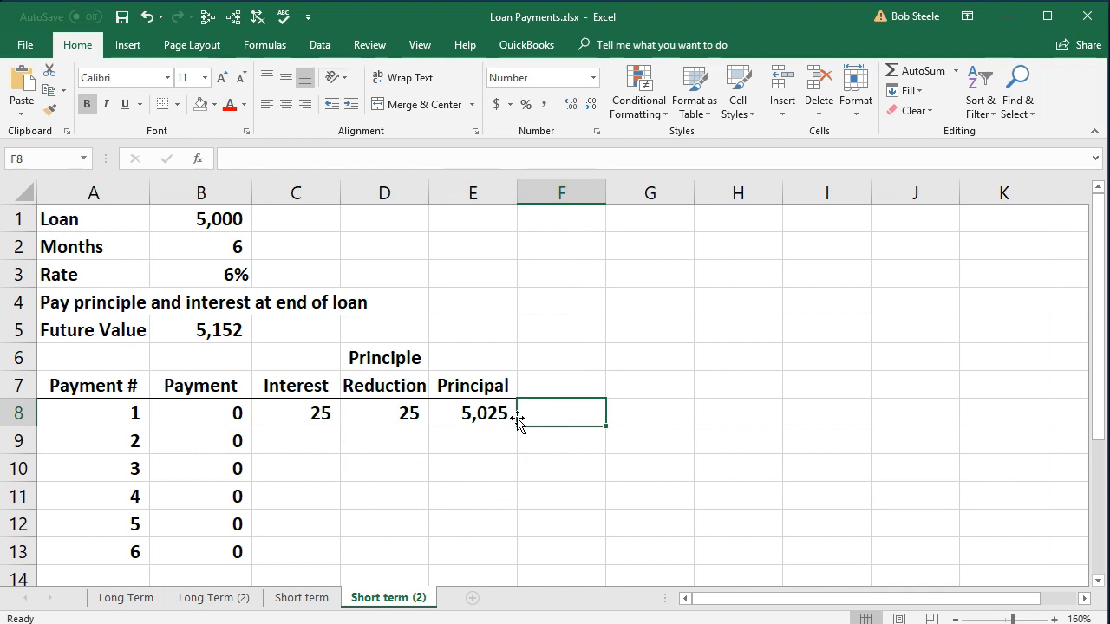
pyautogui.click(301, 449)
pyautogui.write('=')
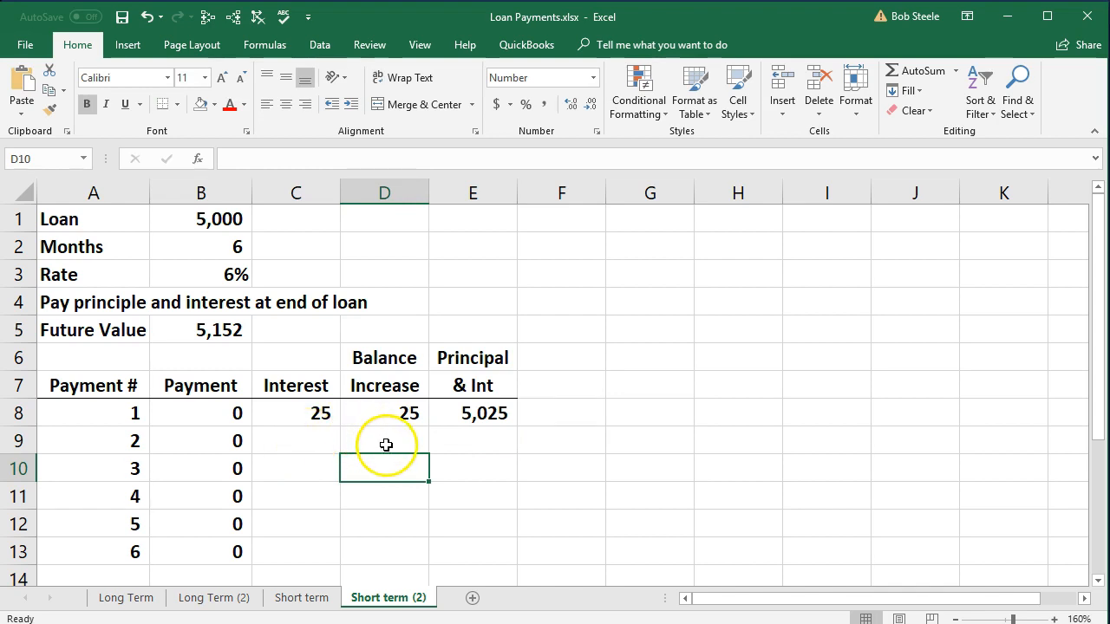
pyautogui.click(297, 437)
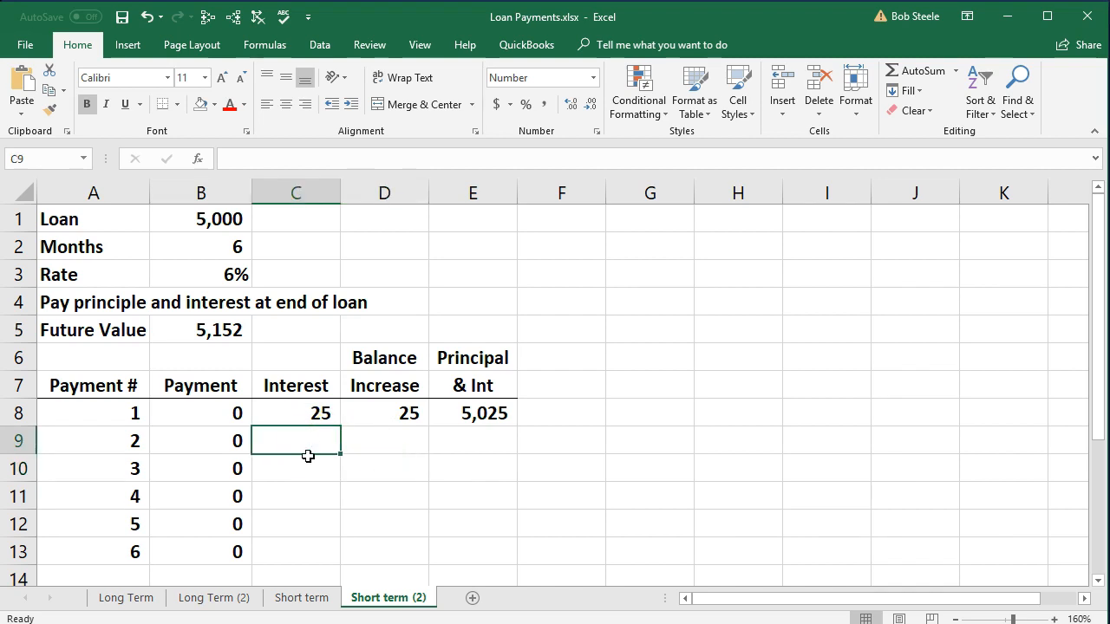
pyautogui.write('=')
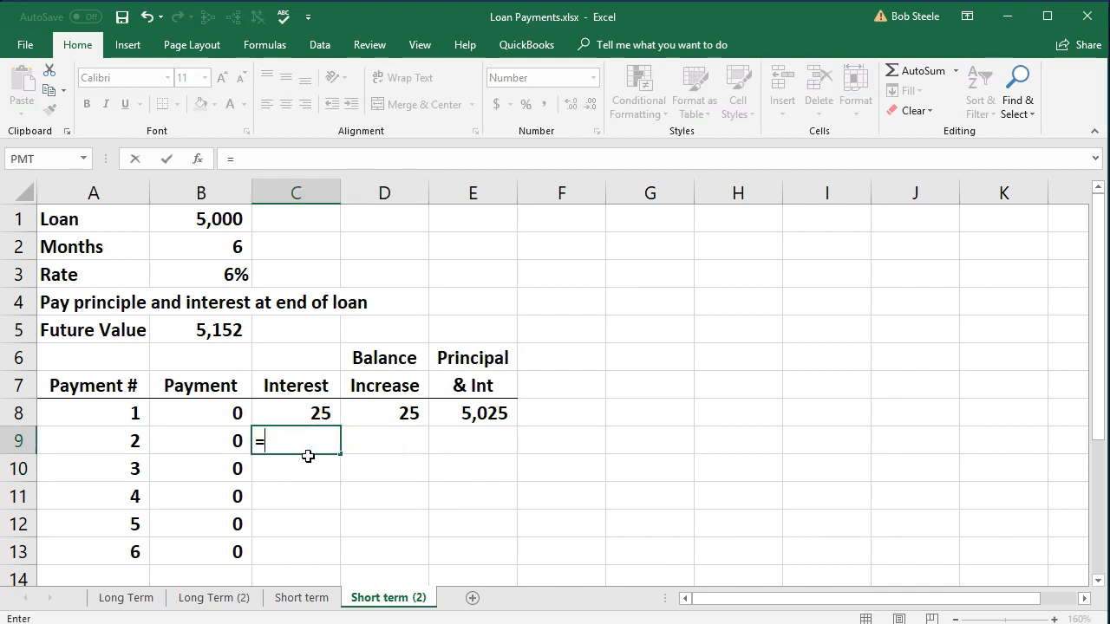
pyautogui.click(477, 420)
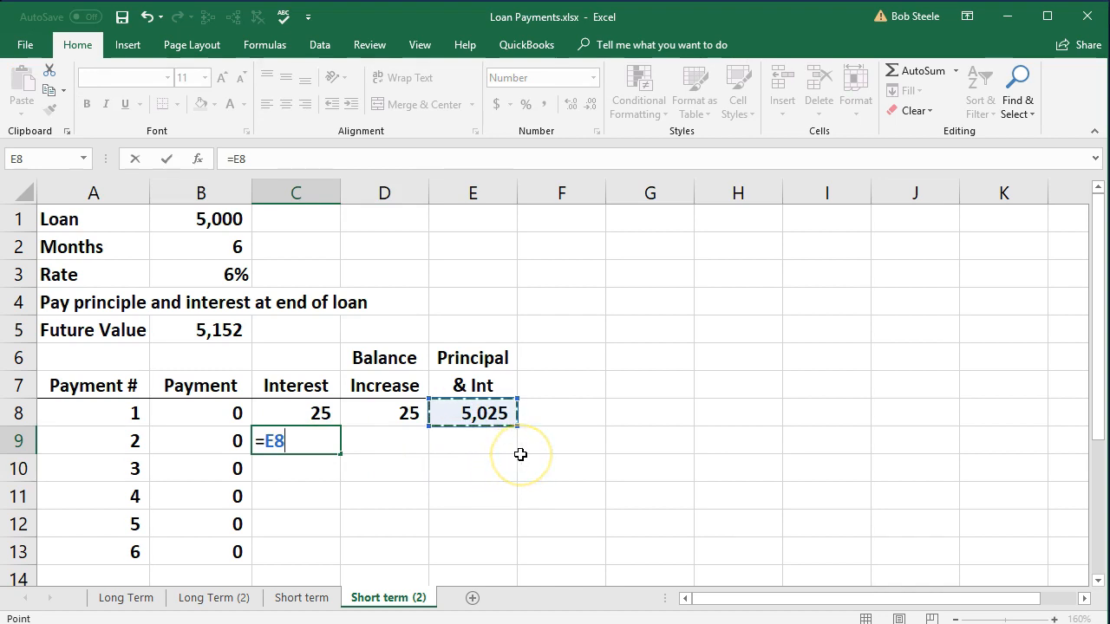
pyautogui.write('*')
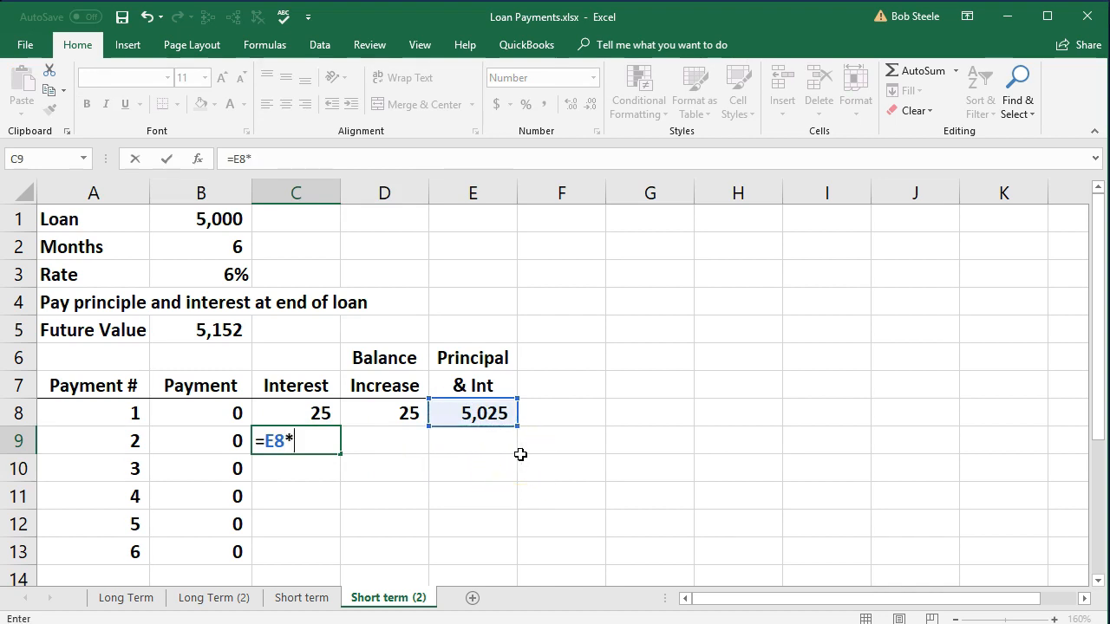
pyautogui.click(246, 276)
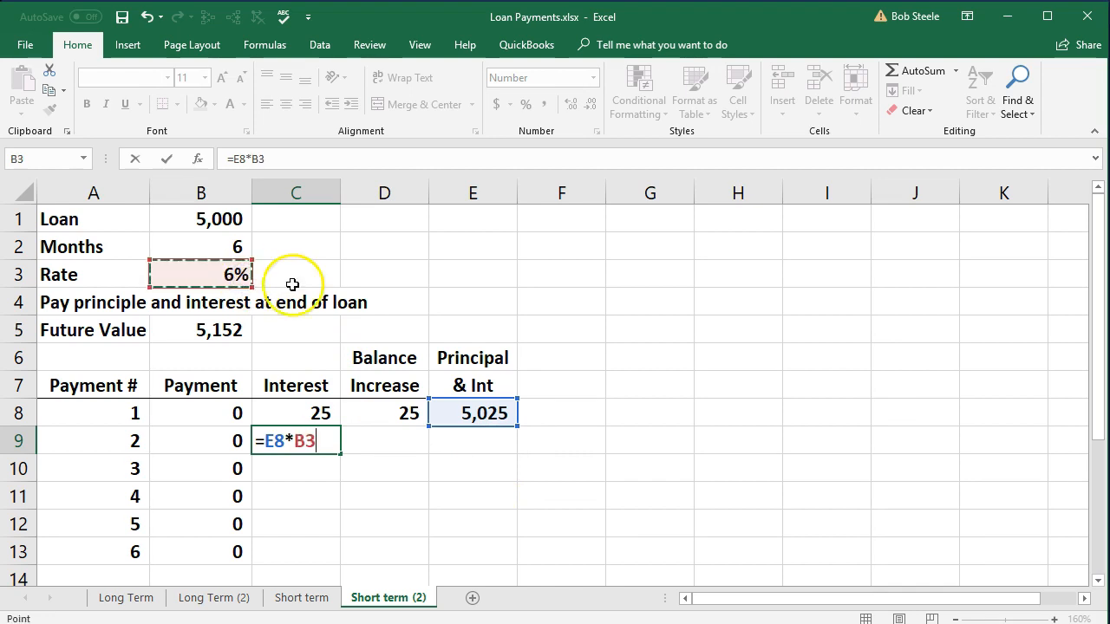
pyautogui.write('/12')
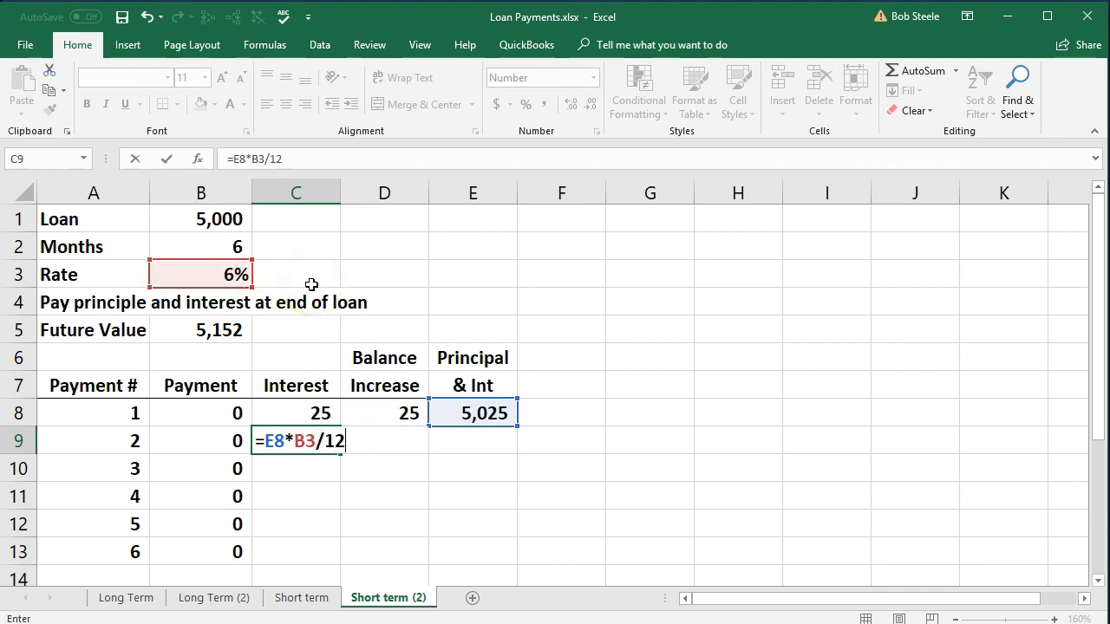
pyautogui.press('Return')
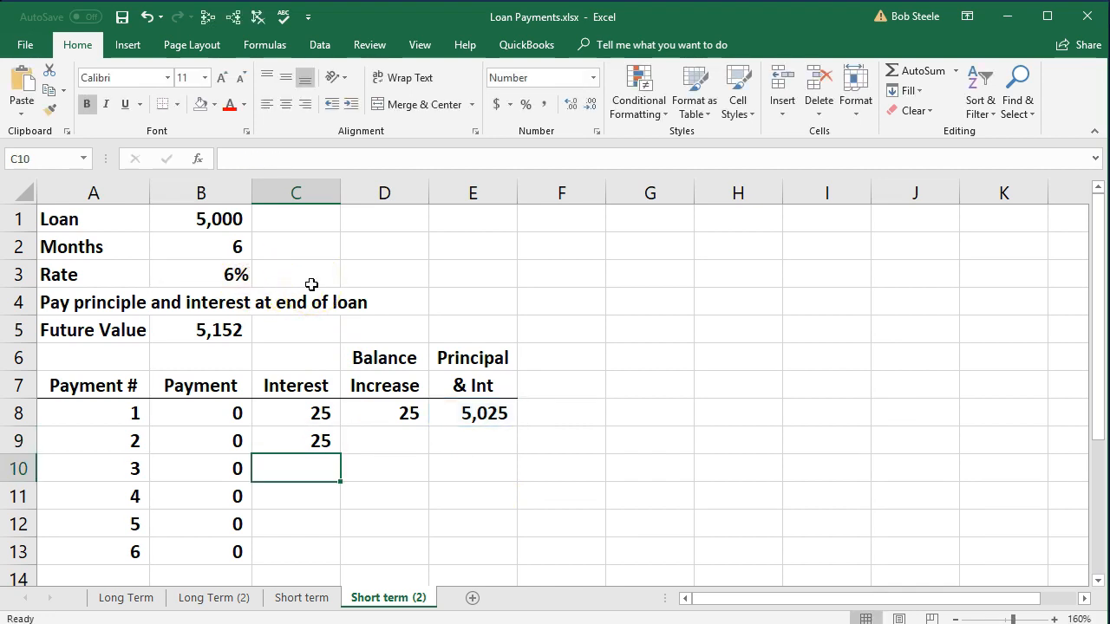
# Show the second payment's interest in C9 with two decimal places, and undo that formatting.
pyautogui.click(319, 441)
pyautogui.click(569, 108)
pyautogui.click(572, 111)
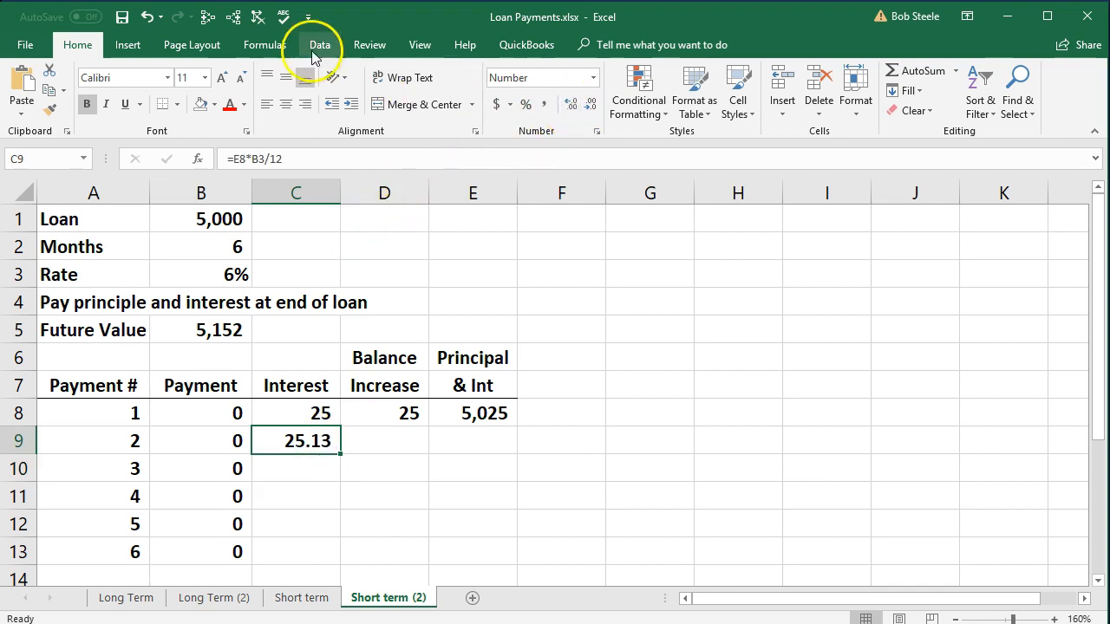
pyautogui.click(147, 17)
pyautogui.click(148, 17)
# Link the second row's Balance Increase in D9 to the interest in C9.
pyautogui.click(416, 445)
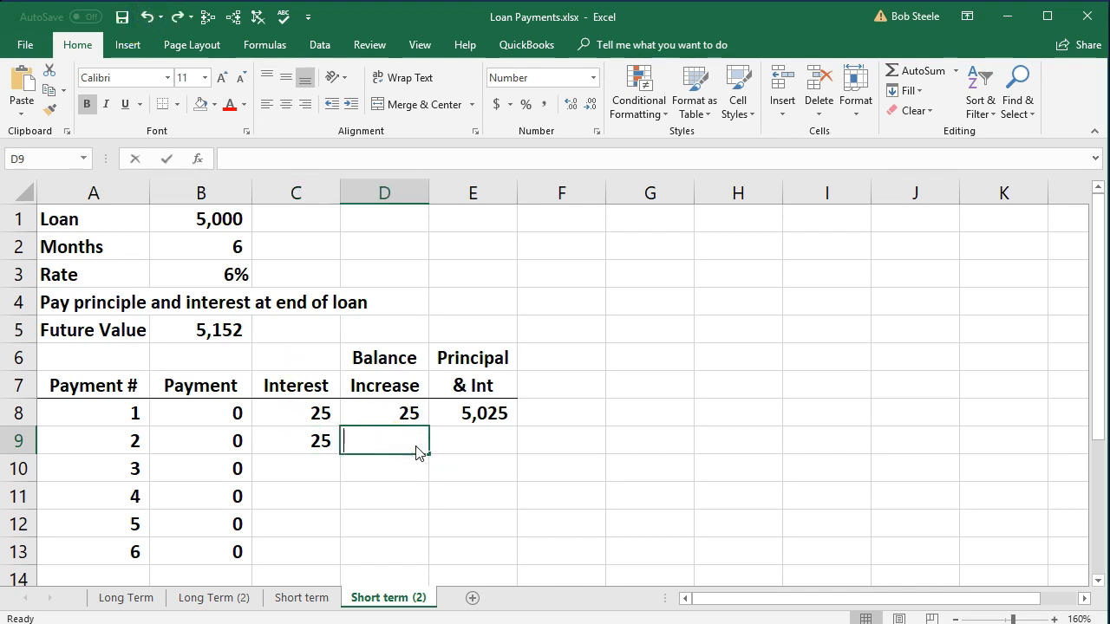
pyautogui.write('=')
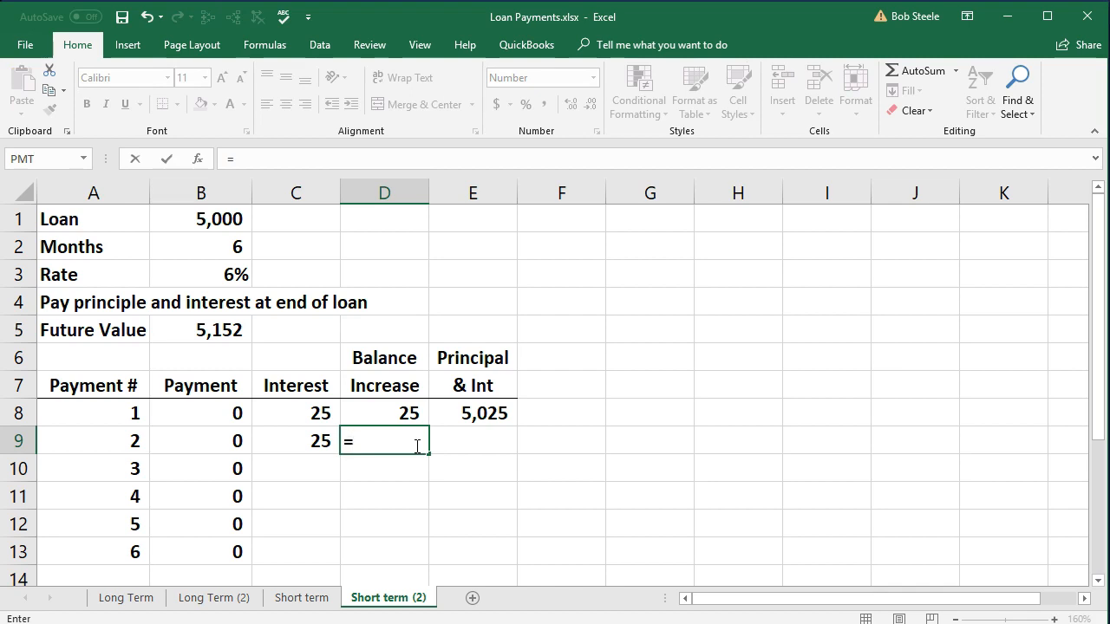
pyautogui.press('Left')
pyautogui.press('Return')
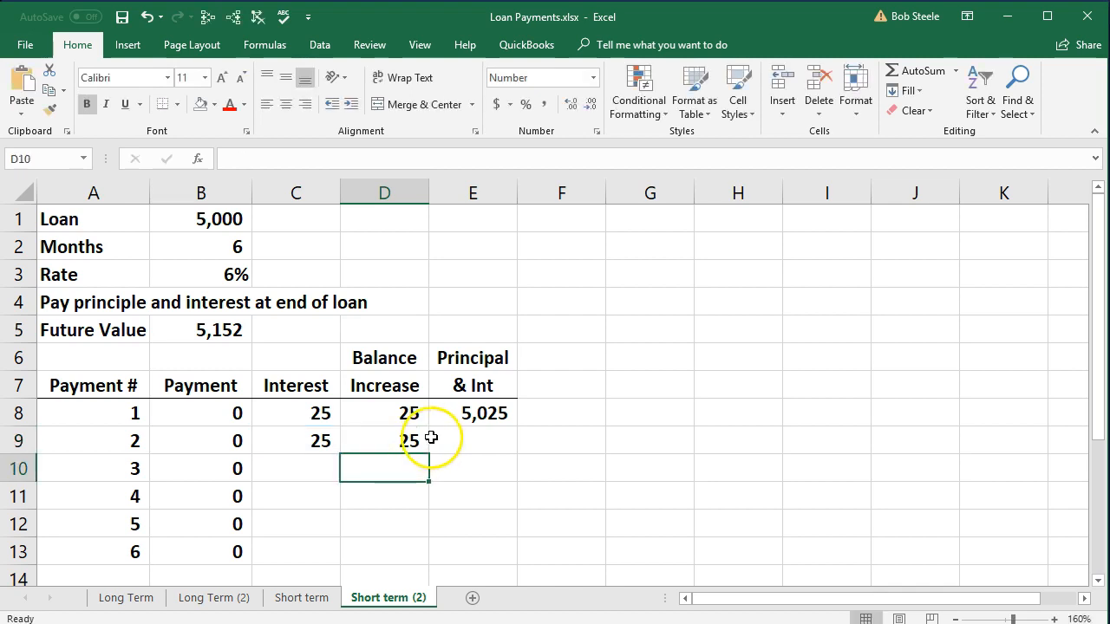
# Calculate the second row's Principal & Int balance in E9 with =E8+D9.
pyautogui.click(472, 437)
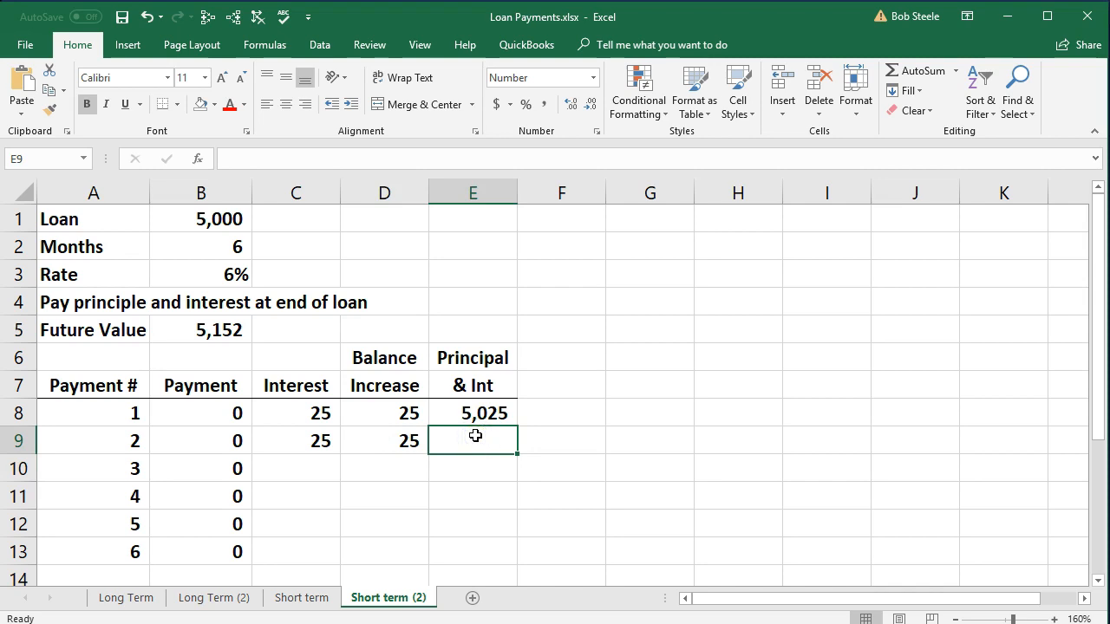
pyautogui.write('=')
pyautogui.press('Up')
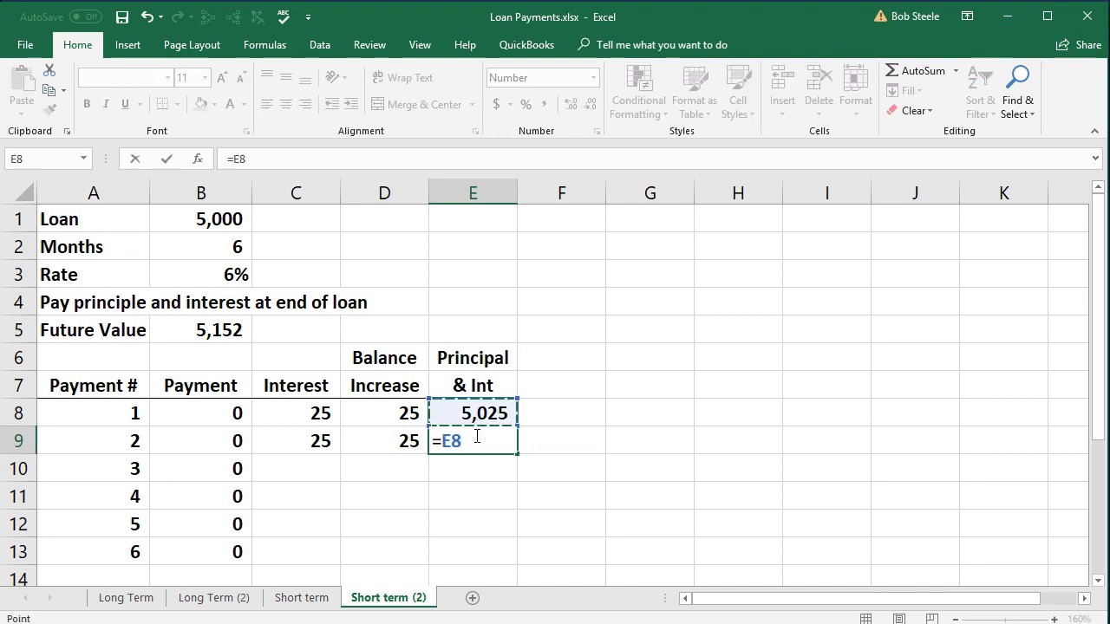
pyautogui.write('+')
pyautogui.click(411, 441)
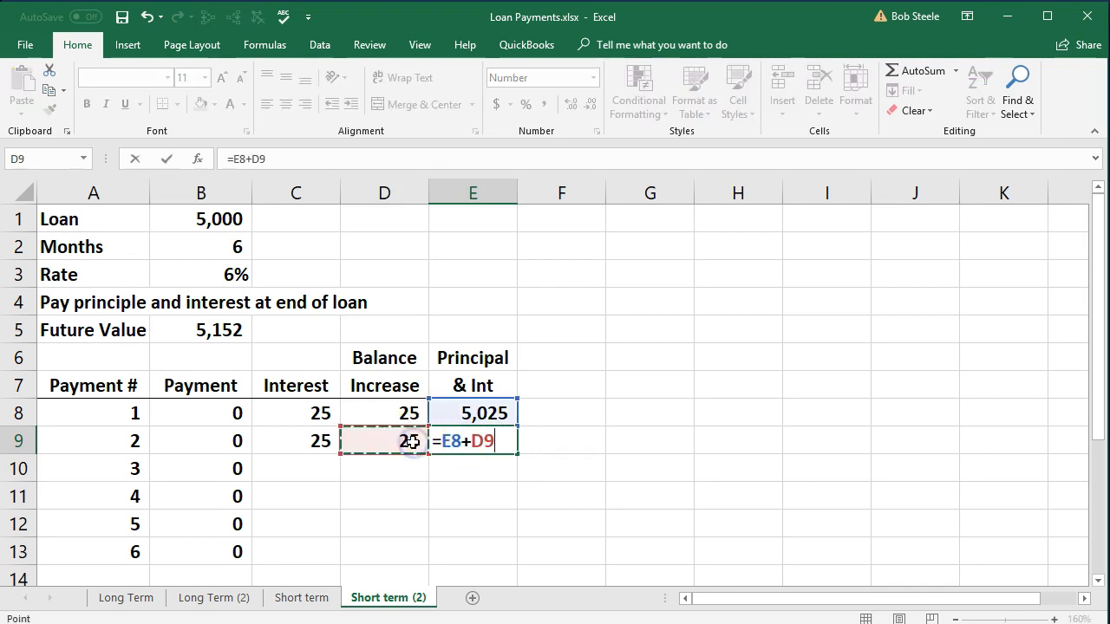
pyautogui.press('Return')
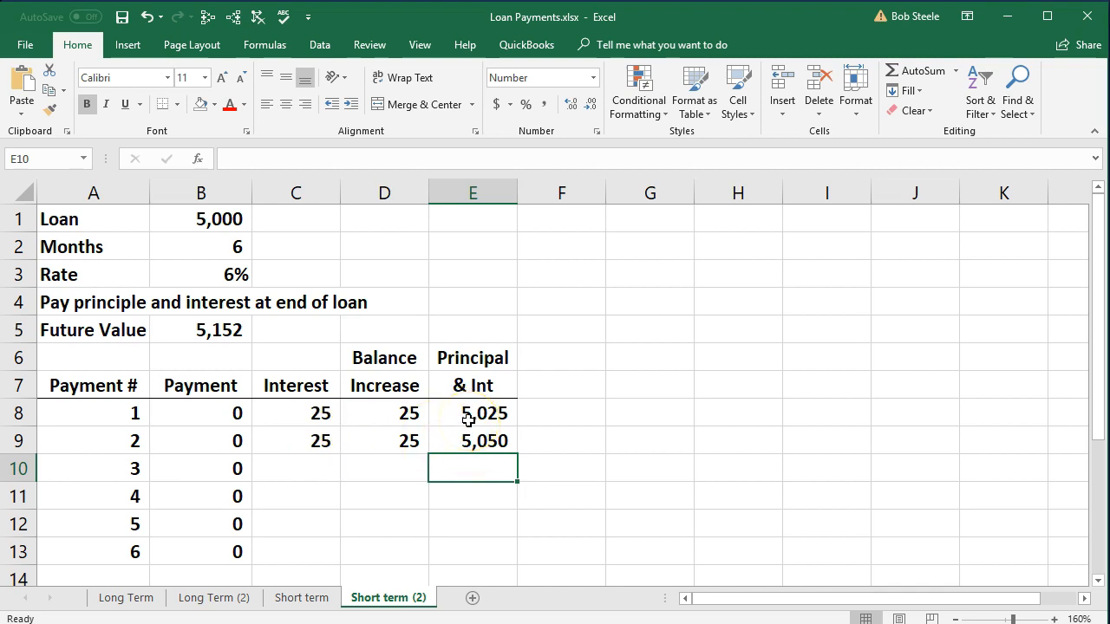
# Try copying the C9:E9 formulas down to row 10, inspect the formula in C10, and clear C10:E10.
pyautogui.moveTo(317, 443); pyautogui.dragTo(520, 471)
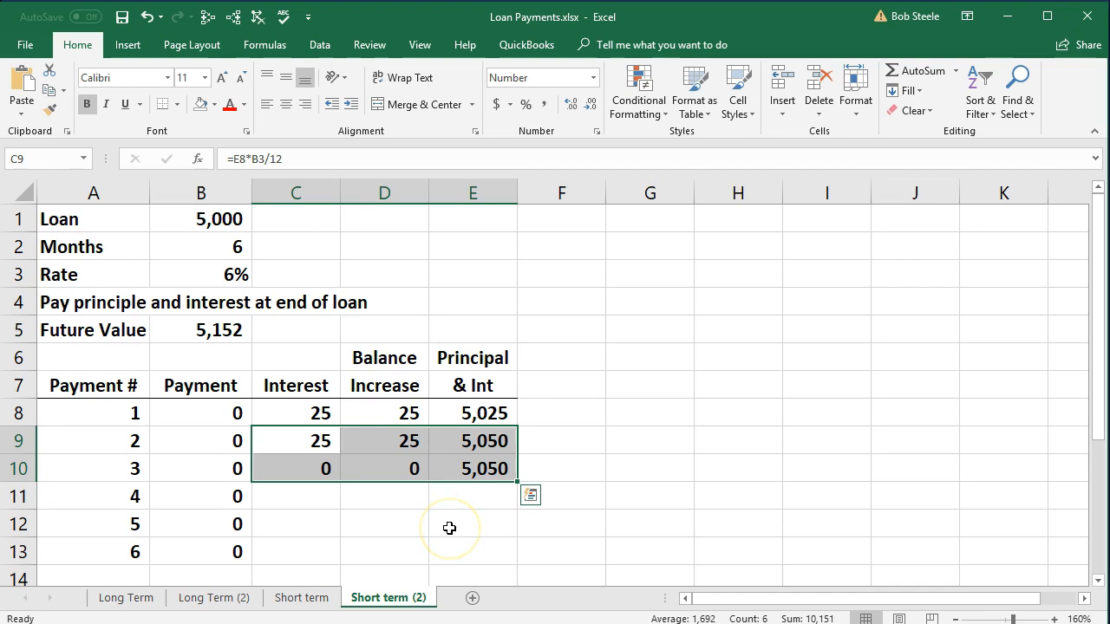
pyautogui.doubleClick(320, 469)
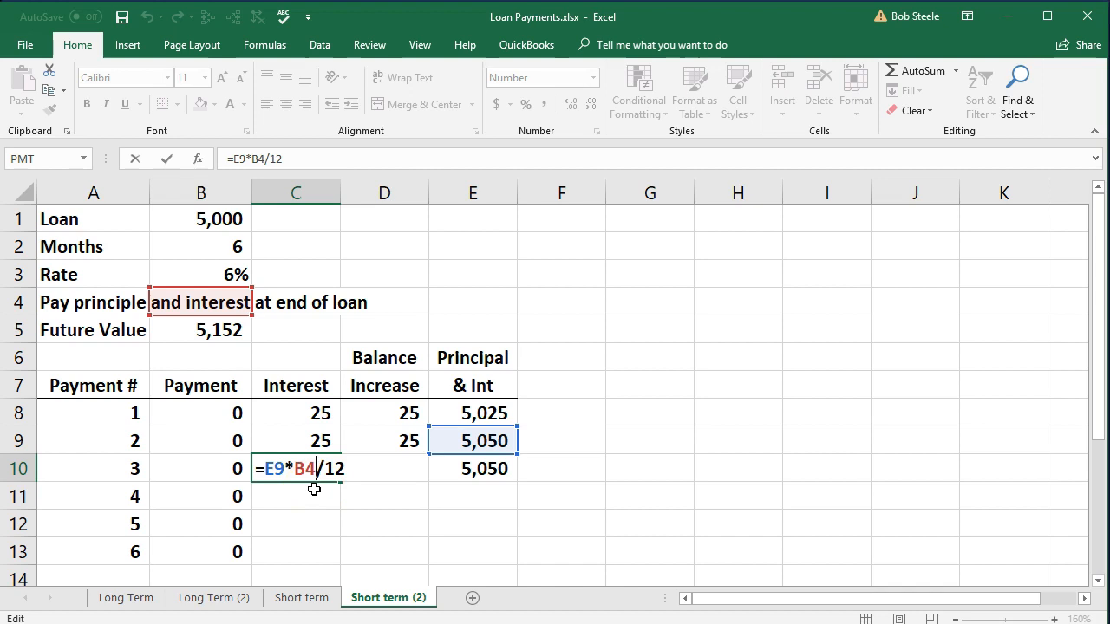
pyautogui.press('Return')
pyautogui.moveTo(322, 469); pyautogui.dragTo(441, 462)
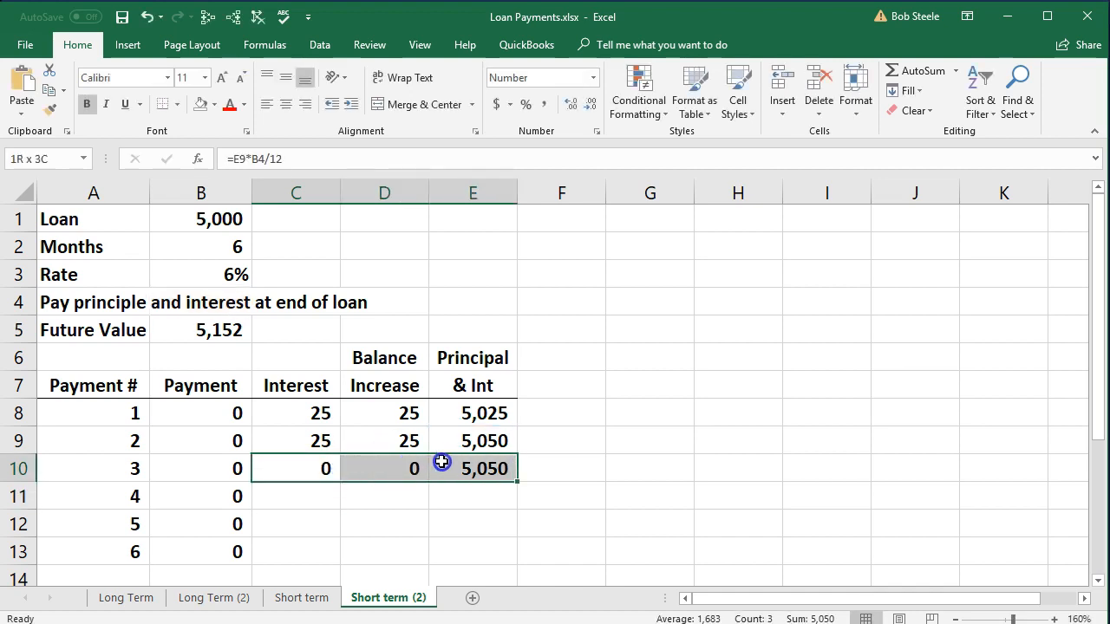
pyautogui.press('Delete')
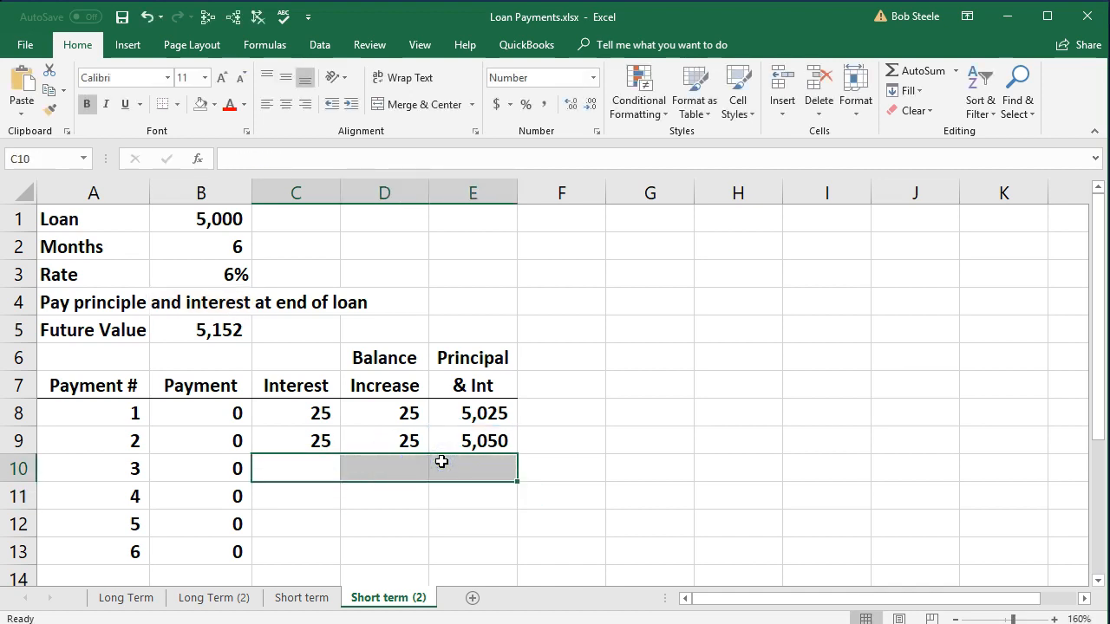
# Make the rate reference absolute in C9's interest formula so it reads =E8*$B$3/12.
pyautogui.doubleClick(320, 441)
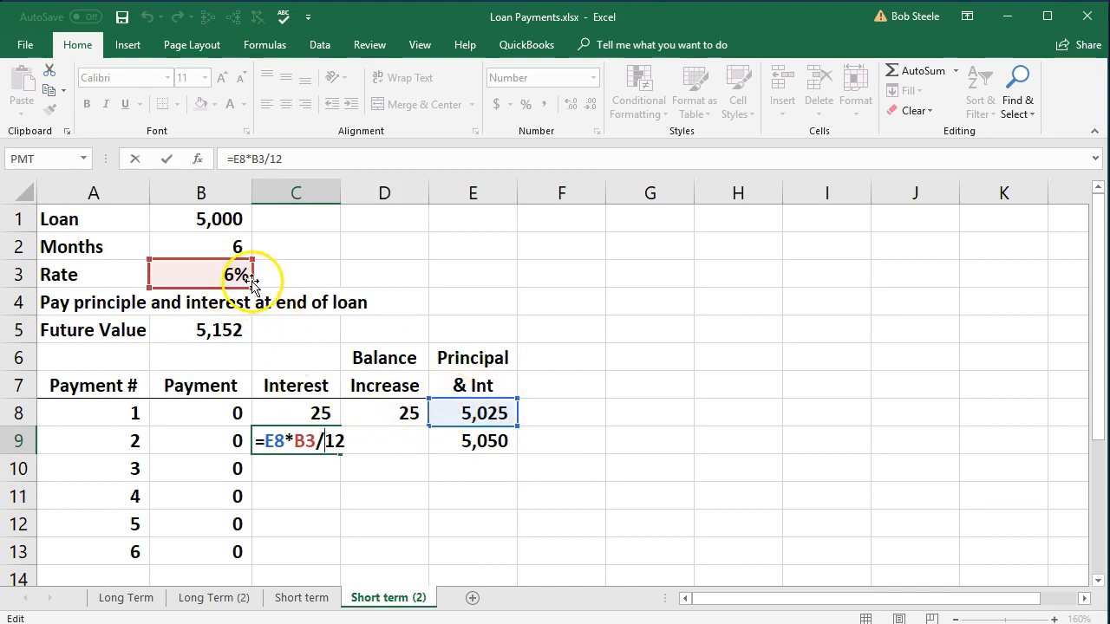
pyautogui.click(295, 441)
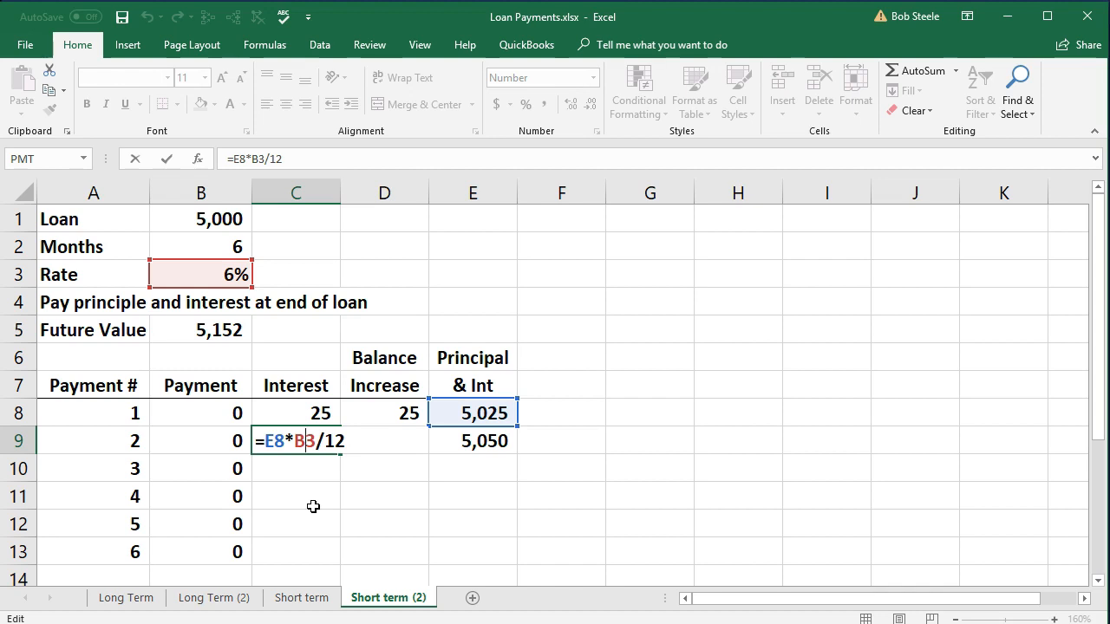
pyautogui.press('F4')
pyautogui.click(312, 479)
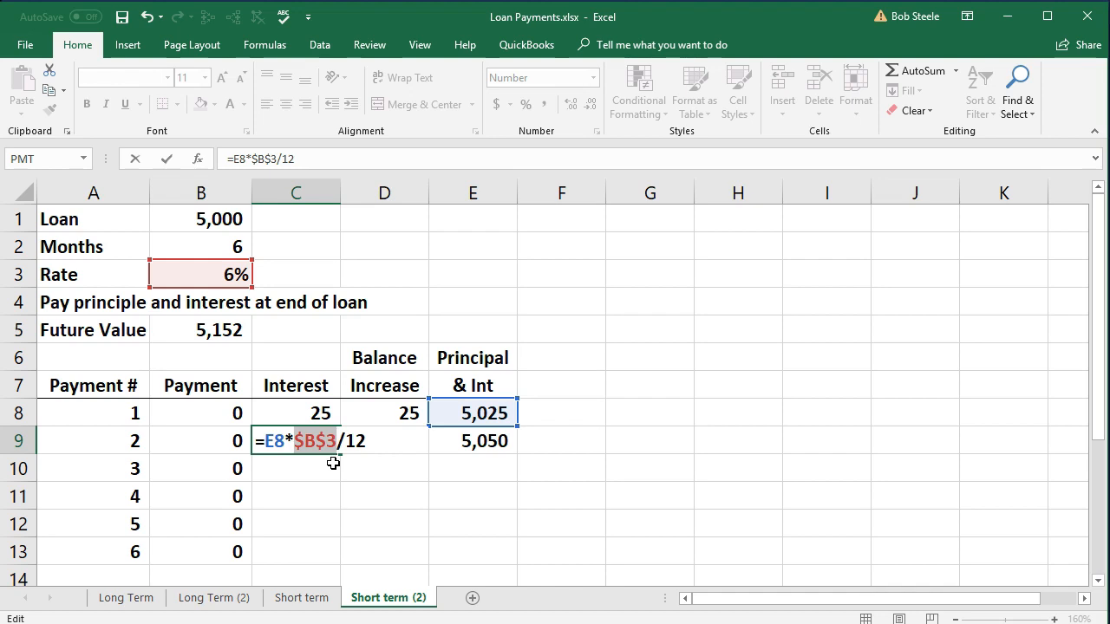
pyautogui.press('Return')
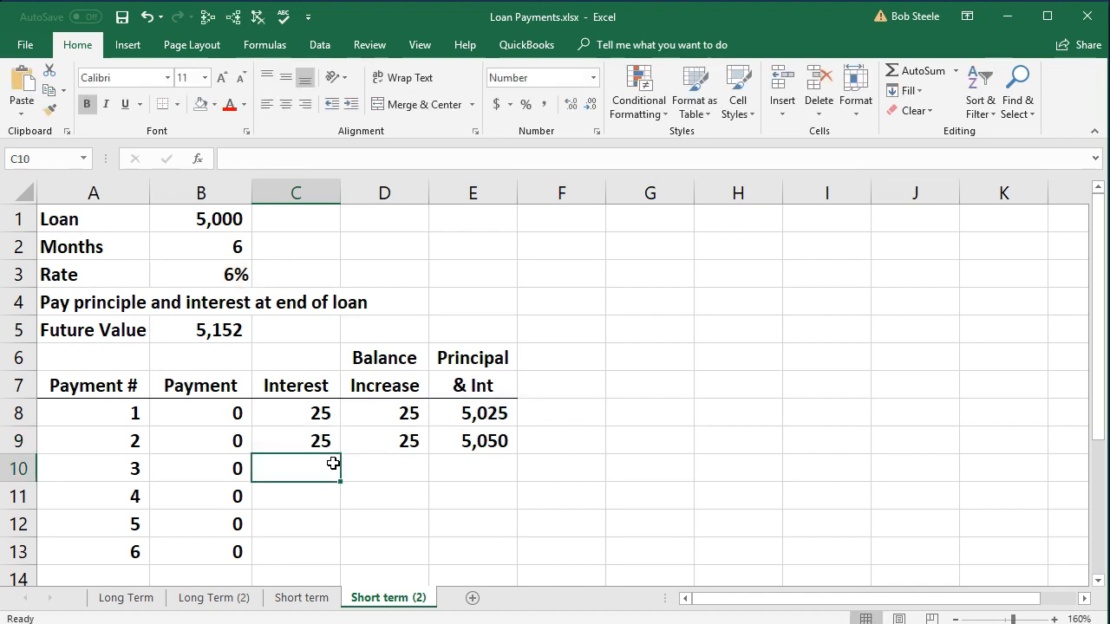
# Fill the C9:E9 formulas down through row 13 for payments 3 to 6.
pyautogui.click(317, 441)
pyautogui.moveTo(317, 441); pyautogui.dragTo(488, 445)
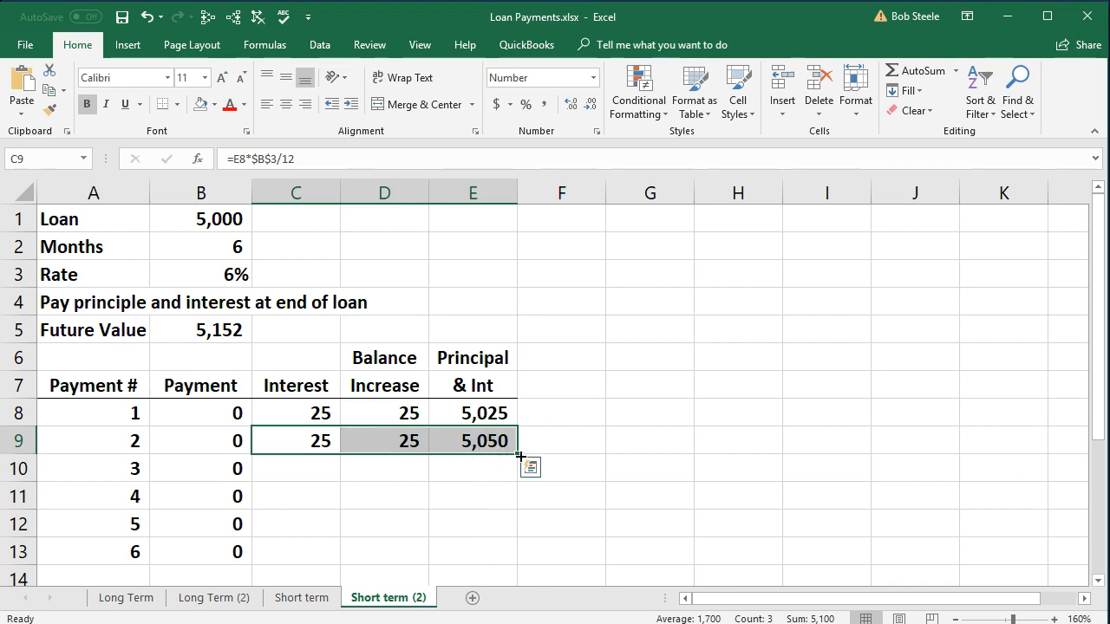
pyautogui.moveTo(519, 454); pyautogui.dragTo(523, 557)
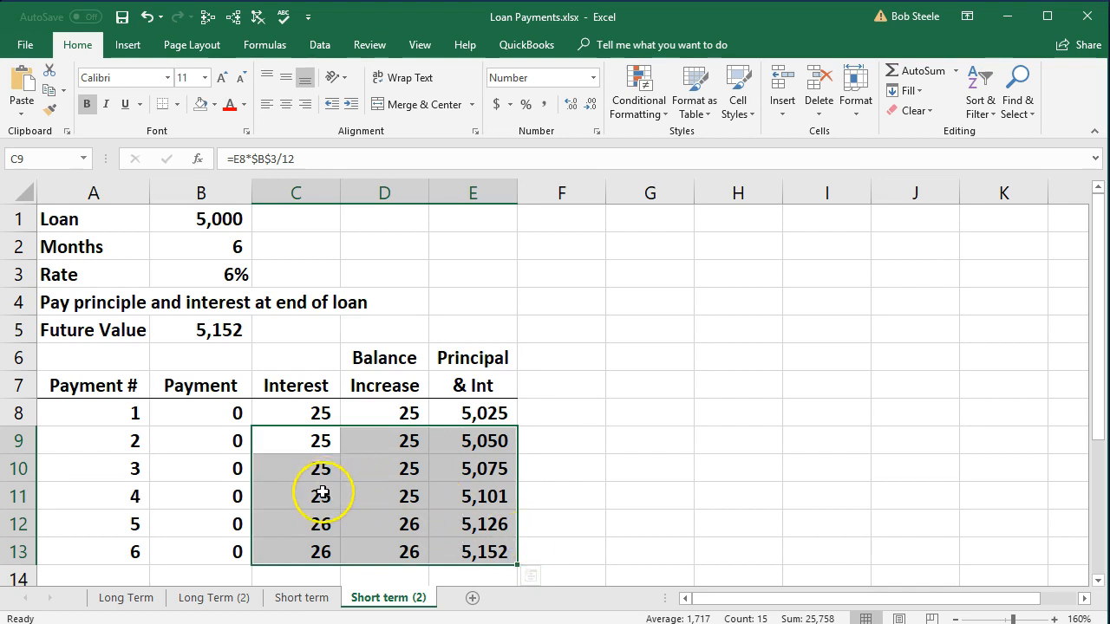
# Compare the final balance in E13 with the future value in B5, and review the interest formulas in C8 and C12 and the loan amount in B1.
pyautogui.click(319, 522)
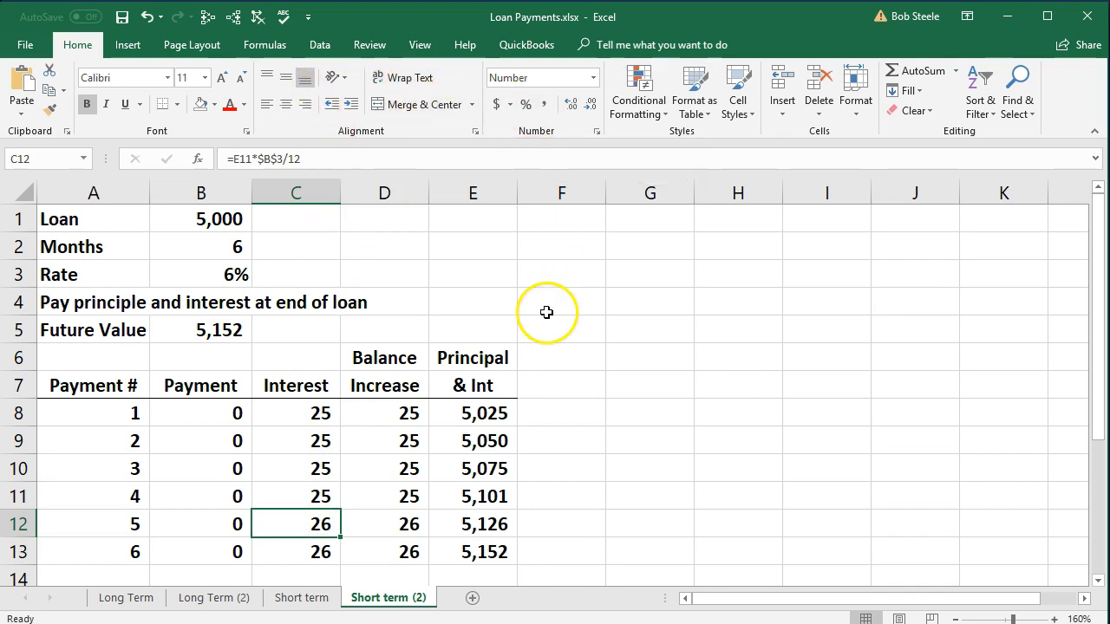
pyautogui.click(493, 544)
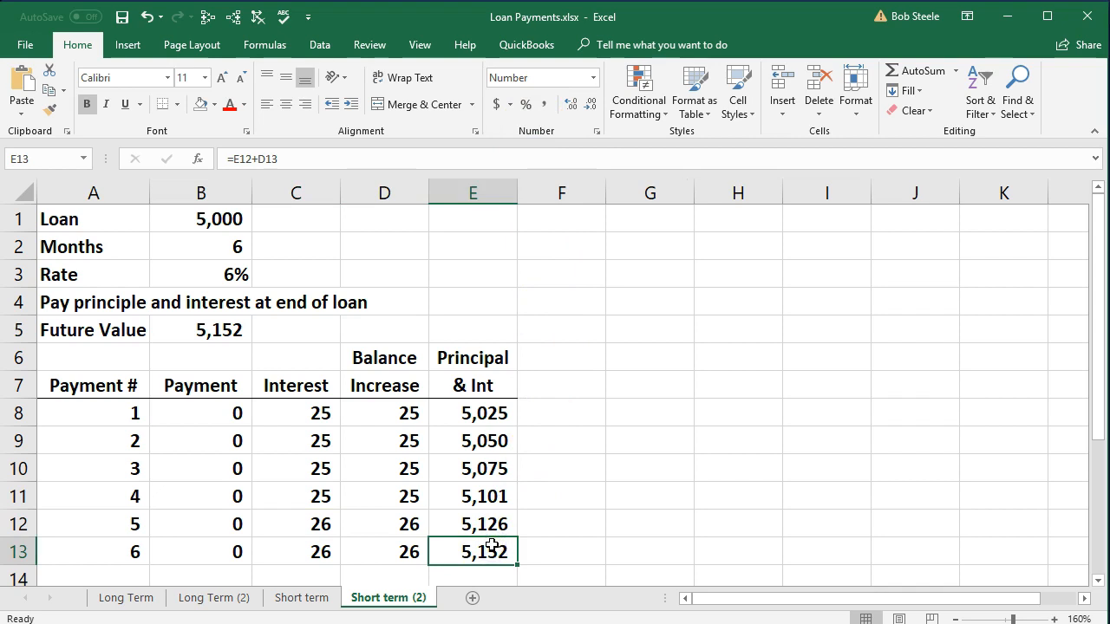
pyautogui.click(227, 333)
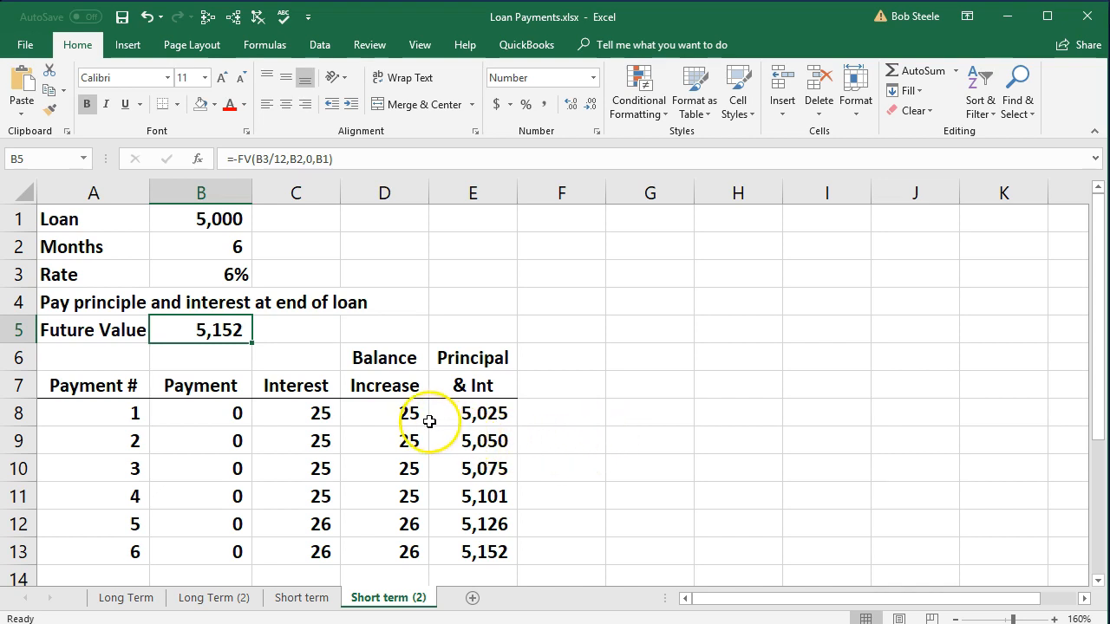
pyautogui.click(330, 416)
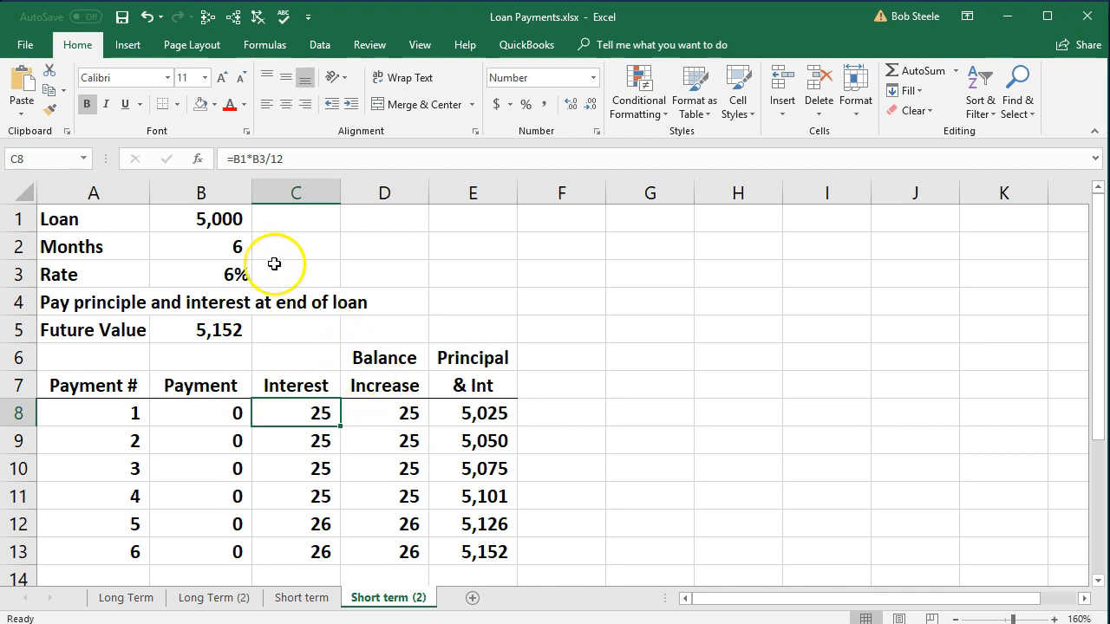
pyautogui.click(226, 219)
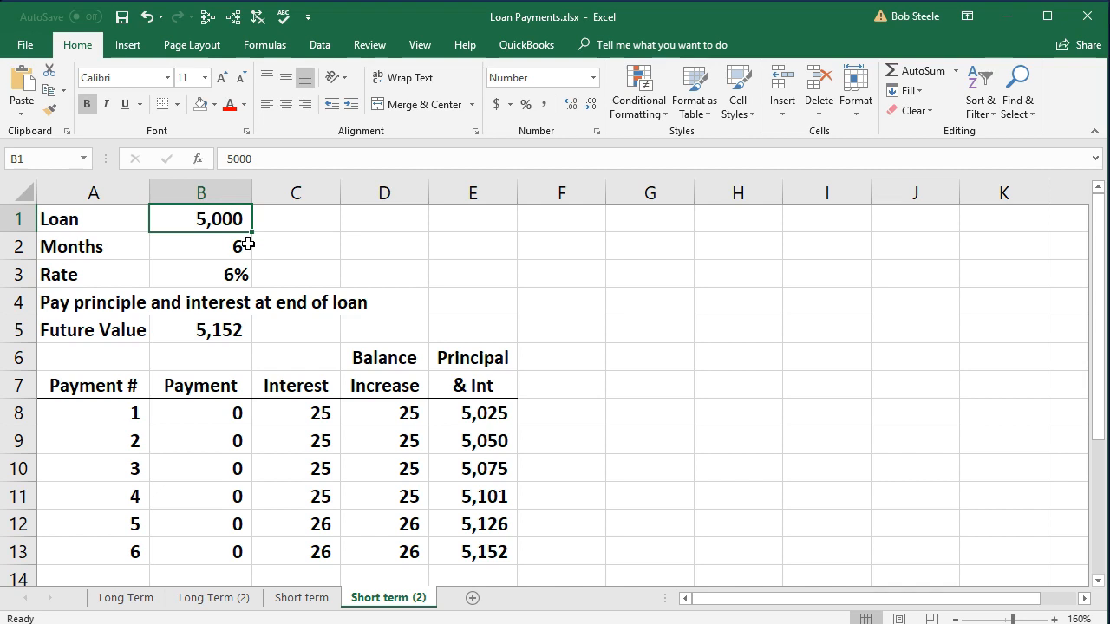
pyautogui.click(313, 412)
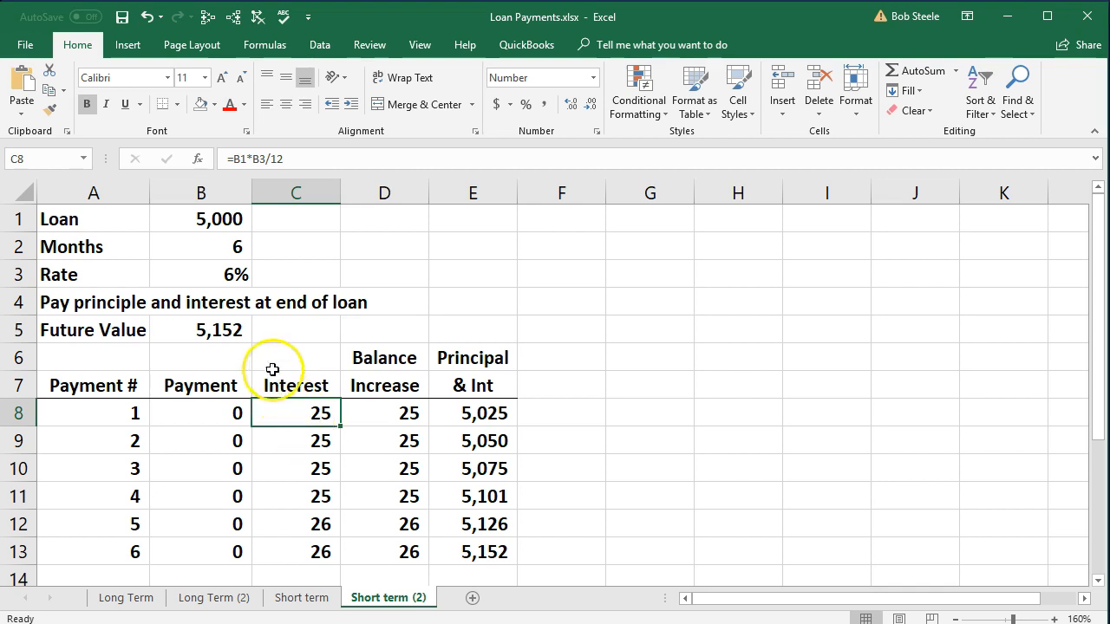
pyautogui.click(179, 215)
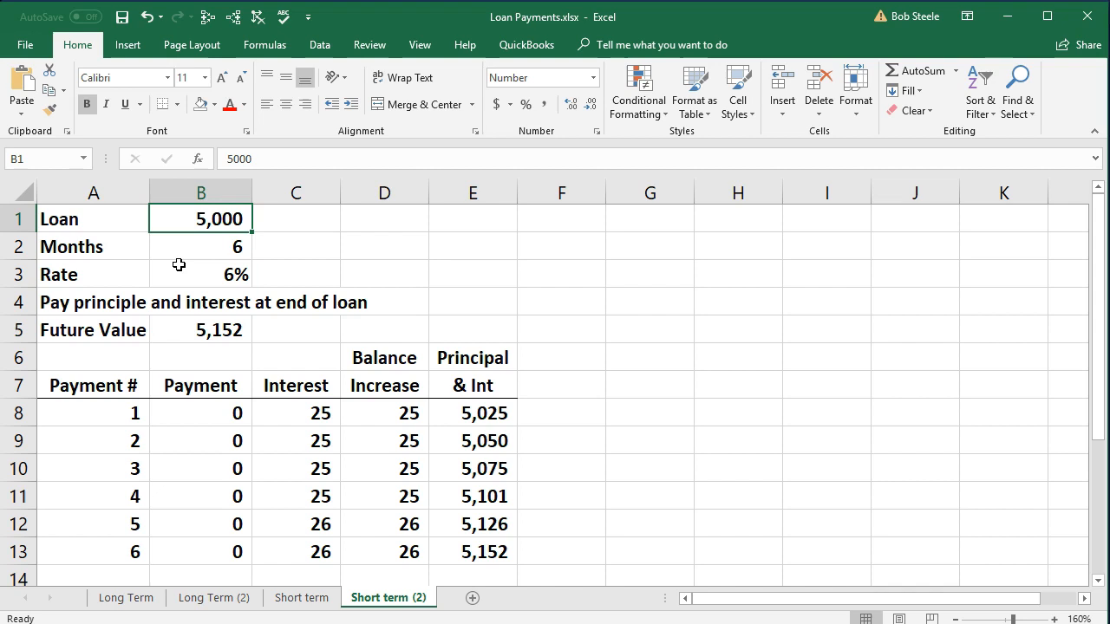
pyautogui.click(139, 548)
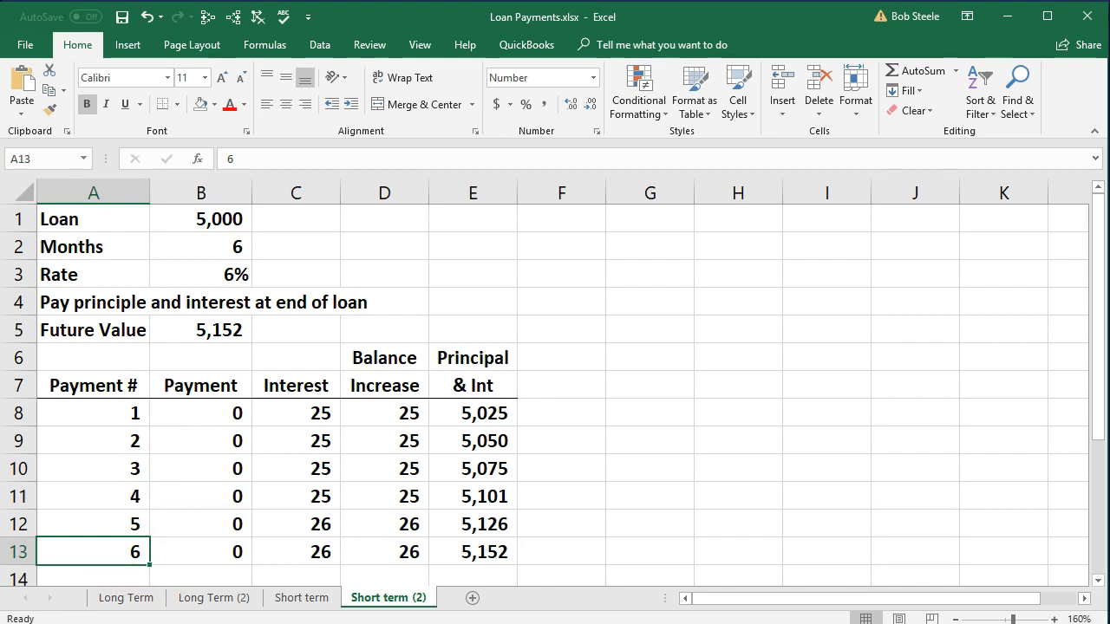
# Switch to QuickBooks and examine the Office Depot loan and the totals in the Loan Payable Transactions by Account report.
pyautogui.click(1007, 16)
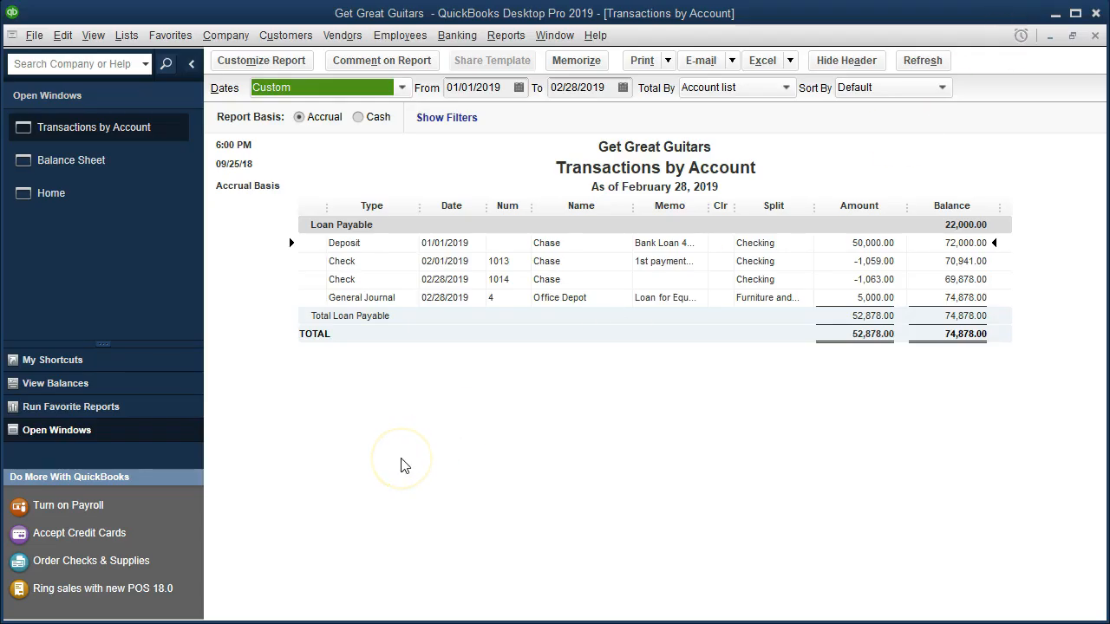
pyautogui.click(841, 299)
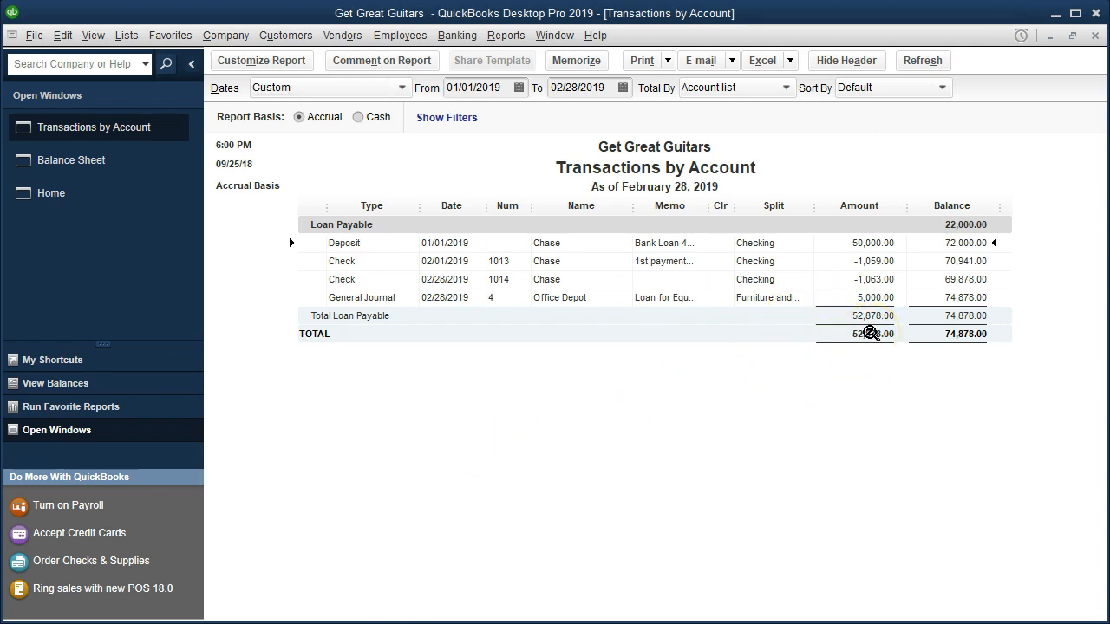
pyautogui.click(607, 329)
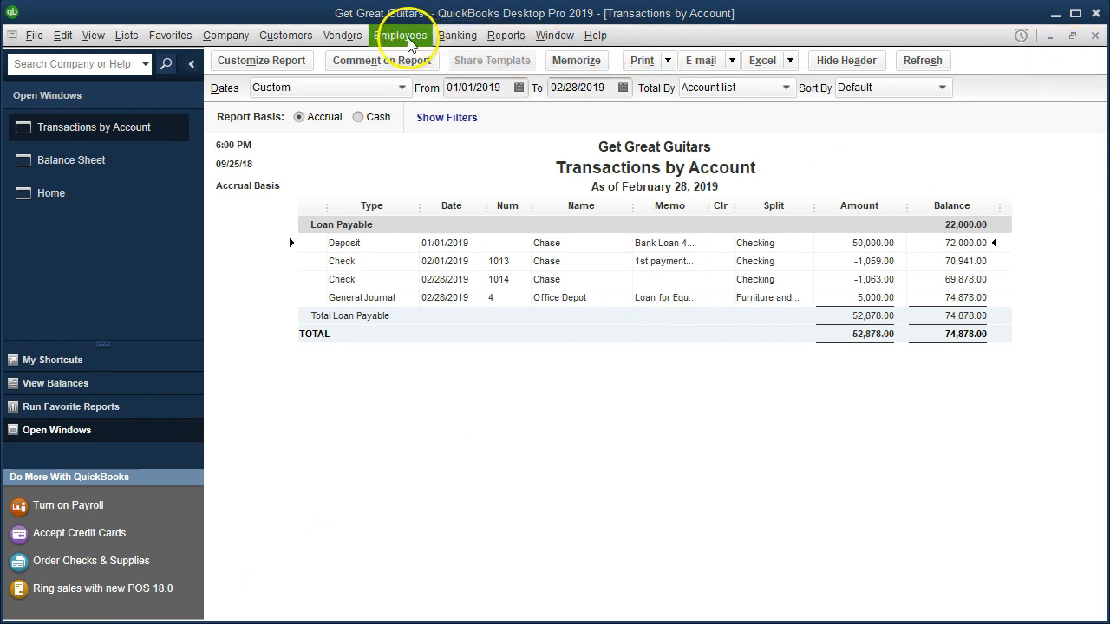
pyautogui.click(227, 36)
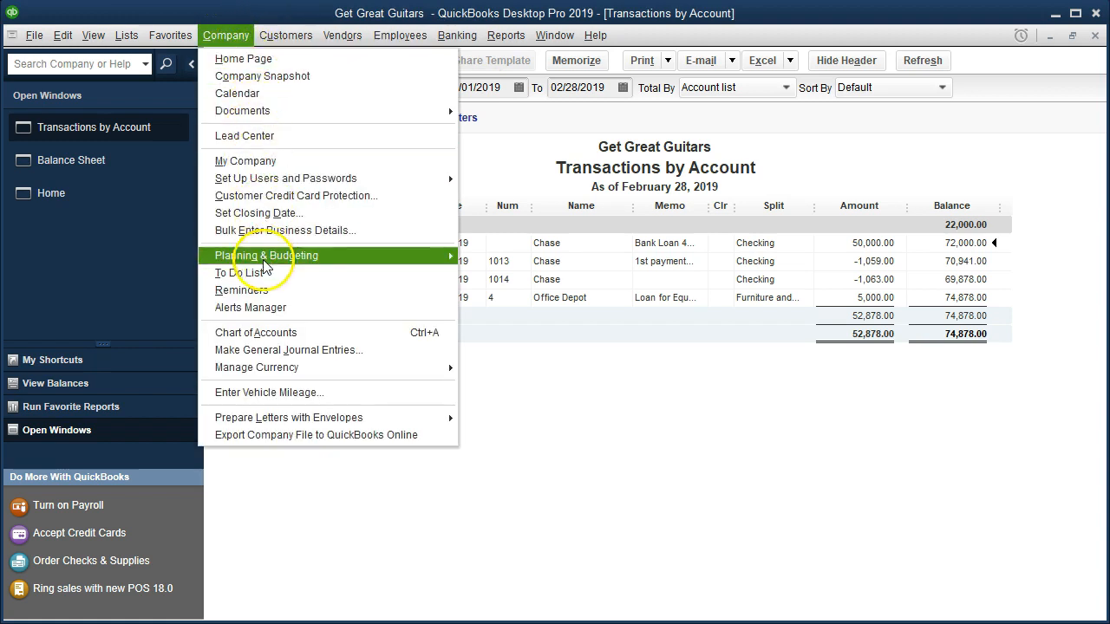
pyautogui.click(253, 350)
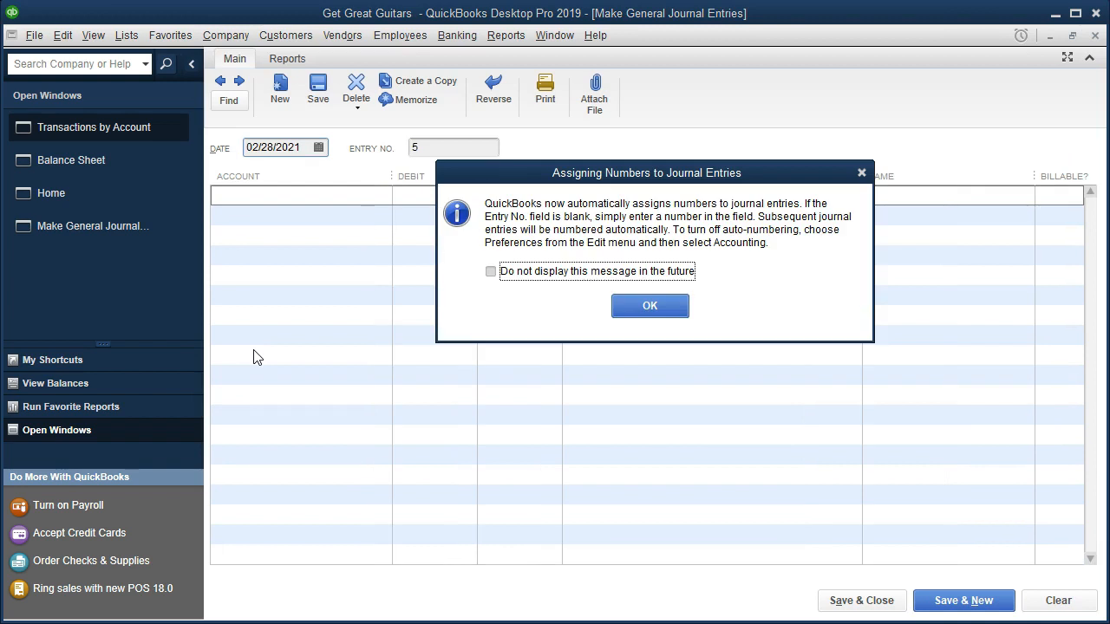
pyautogui.click(860, 174)
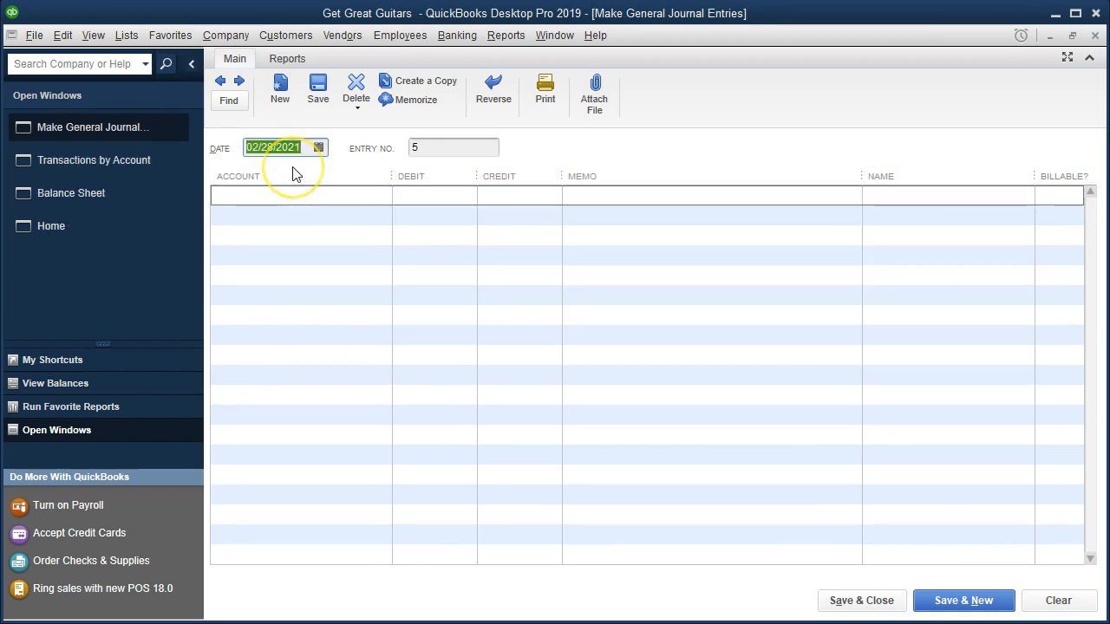
pyautogui.click(286, 216)
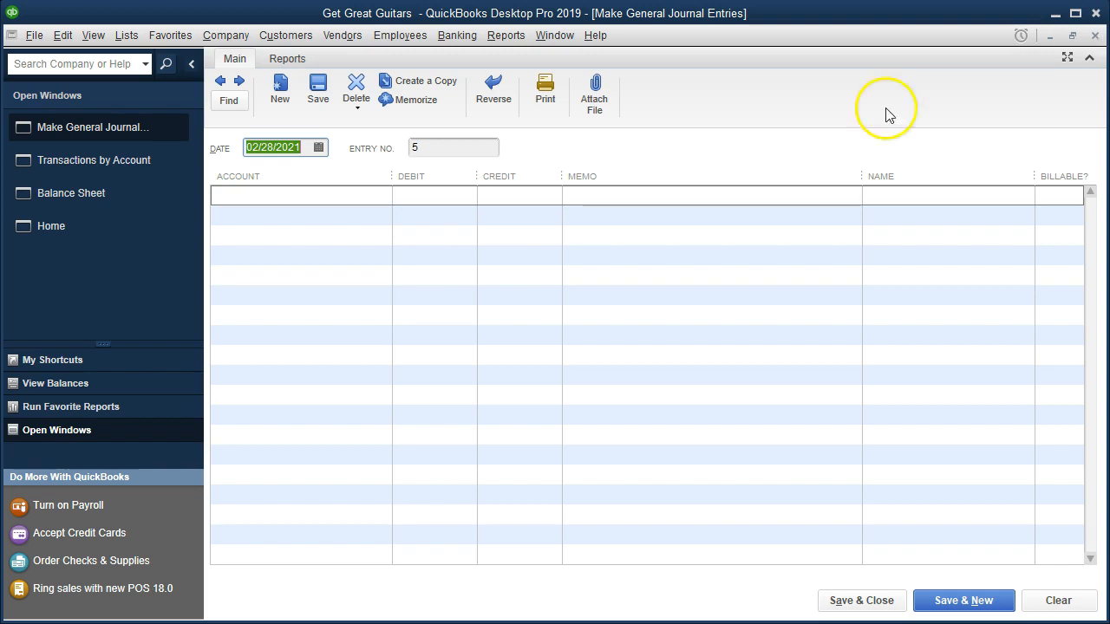
pyautogui.click(1094, 36)
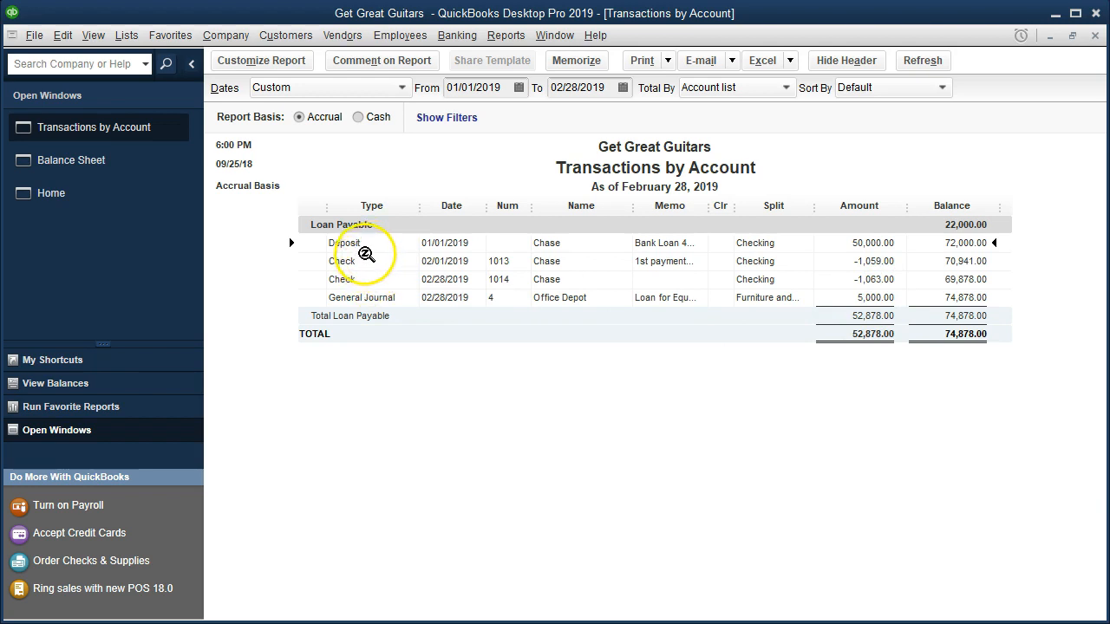
pyautogui.click(457, 35)
pyautogui.click(459, 112)
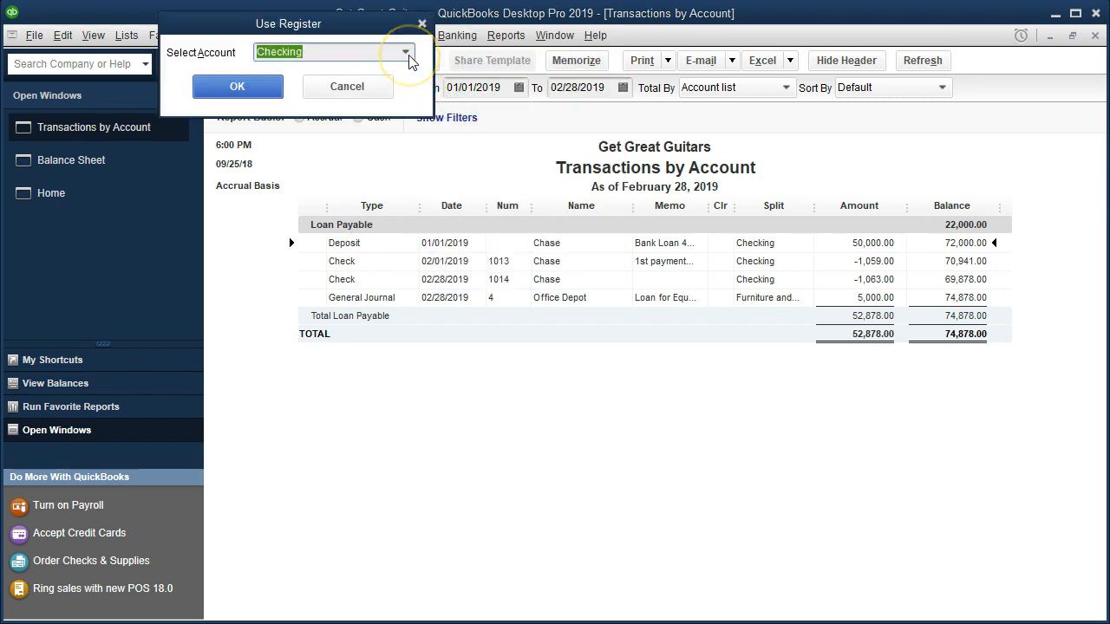
pyautogui.click(409, 55)
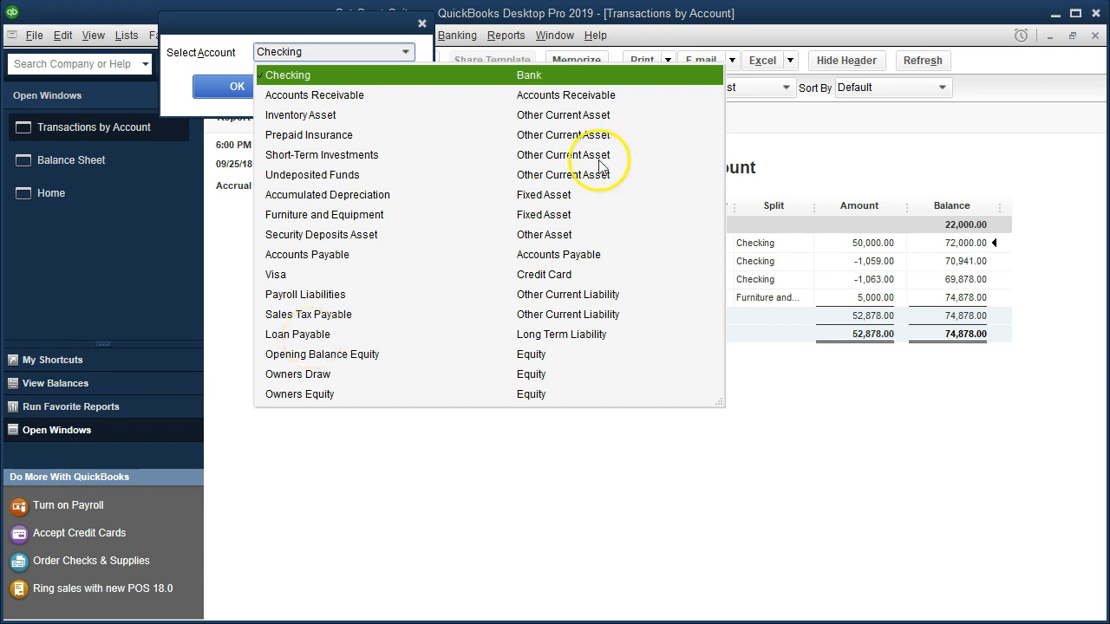
pyautogui.click(423, 23)
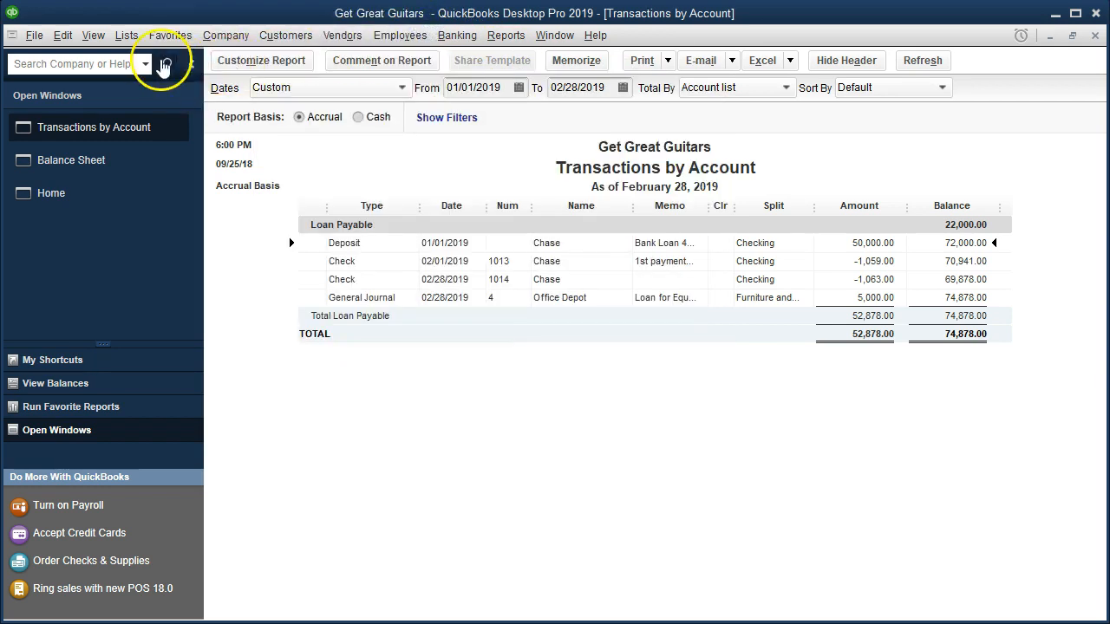
# Open the Loan Payable account's register from the Chart of Accounts.
pyautogui.click(115, 33)
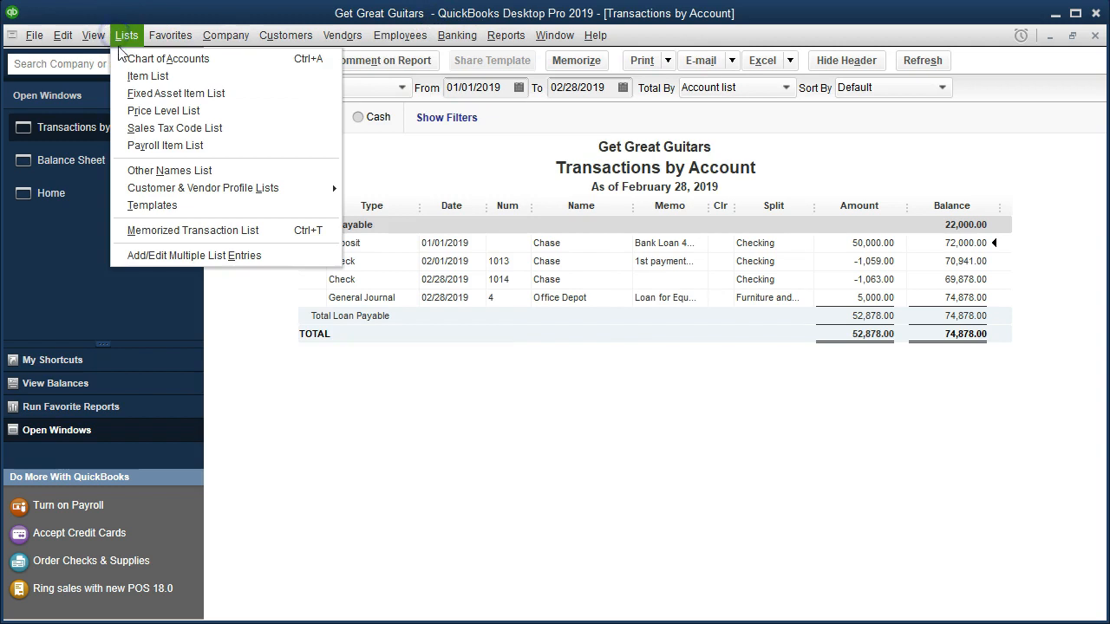
pyautogui.click(230, 58)
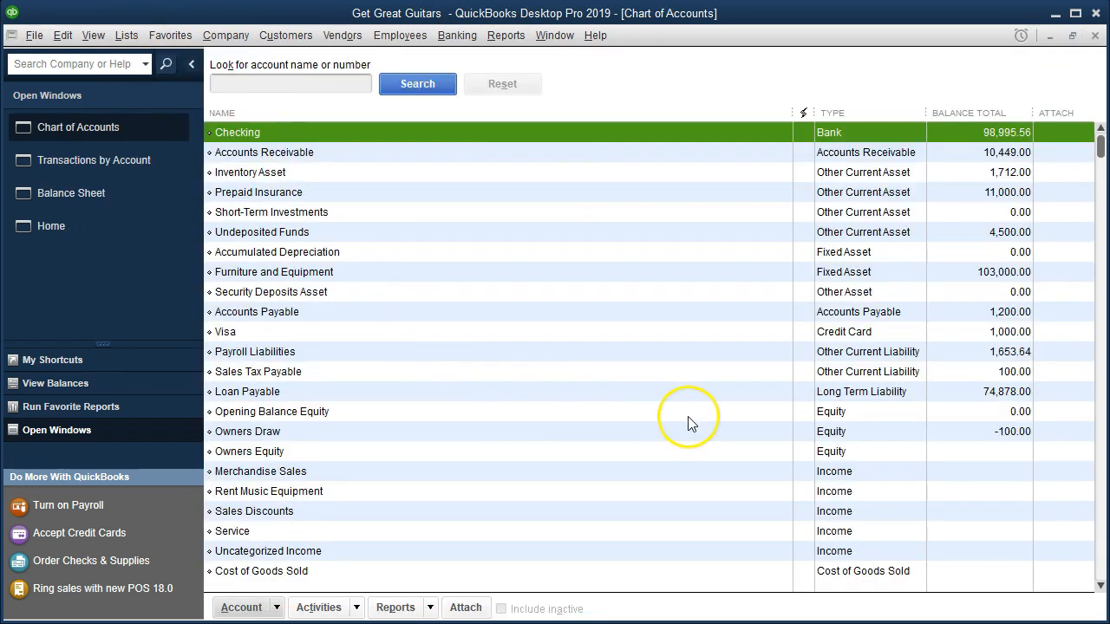
pyautogui.click(834, 393)
pyautogui.doubleClick(643, 395)
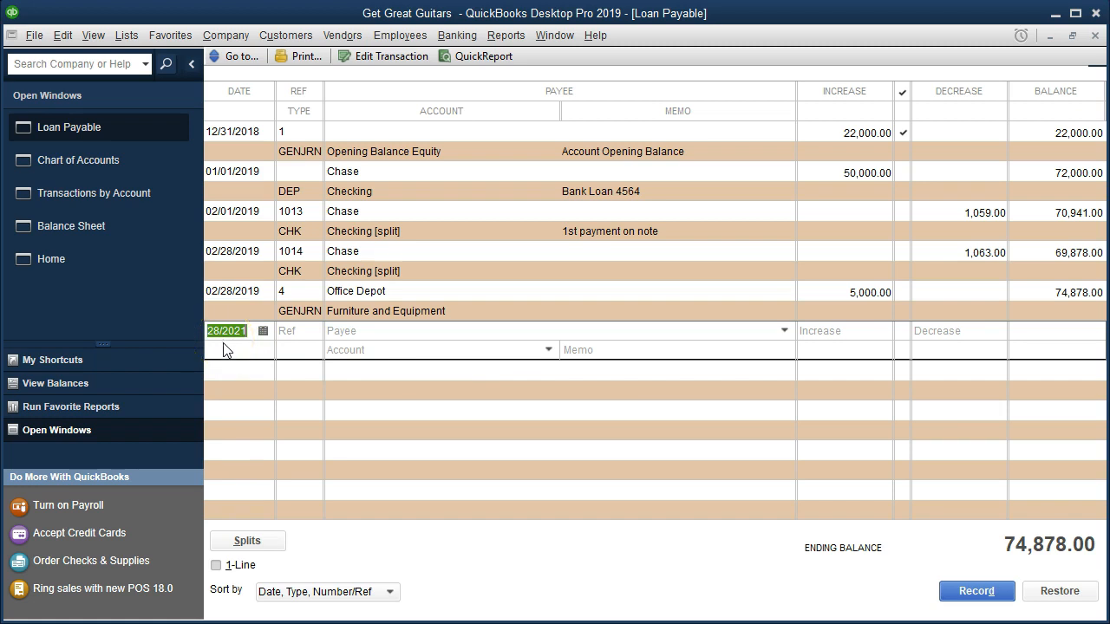
# Enter a decrease of 5,000 in the new transaction line of the Loan Payable register.
pyautogui.press('Tab')
pyautogui.press('Tab')
pyautogui.press('Tab')
pyautogui.click(938, 329)
pyautogui.write('5000')
pyautogui.press('Tab')
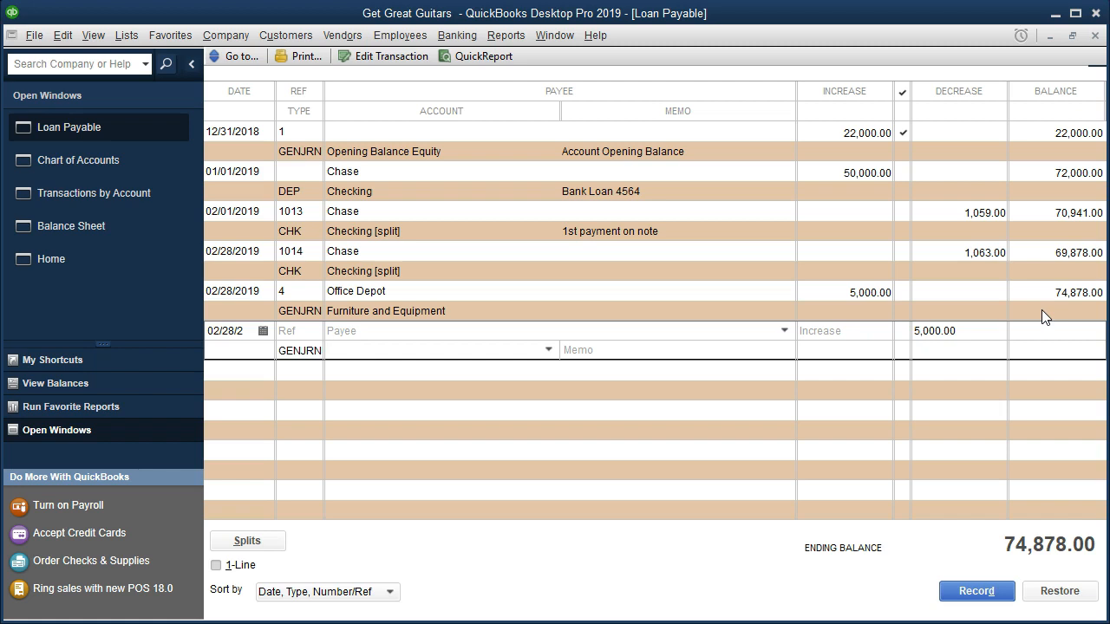
# Check the account list for a current loan account, and enter Loan Payable Current as the transaction's offsetting account.
pyautogui.click(548, 349)
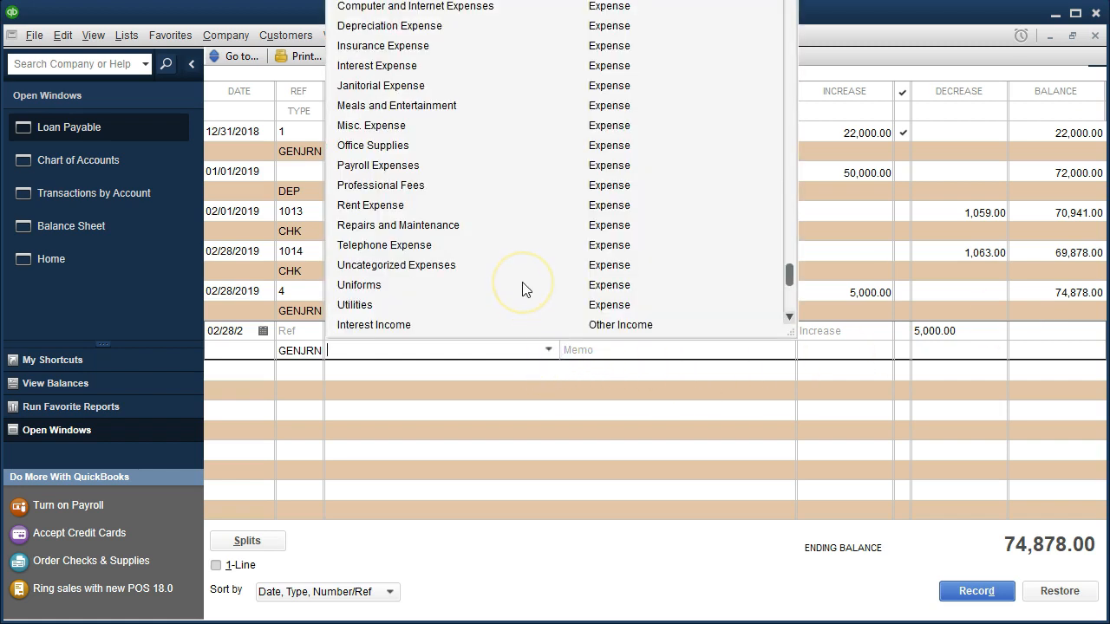
pyautogui.scroll(2, 523, 289)
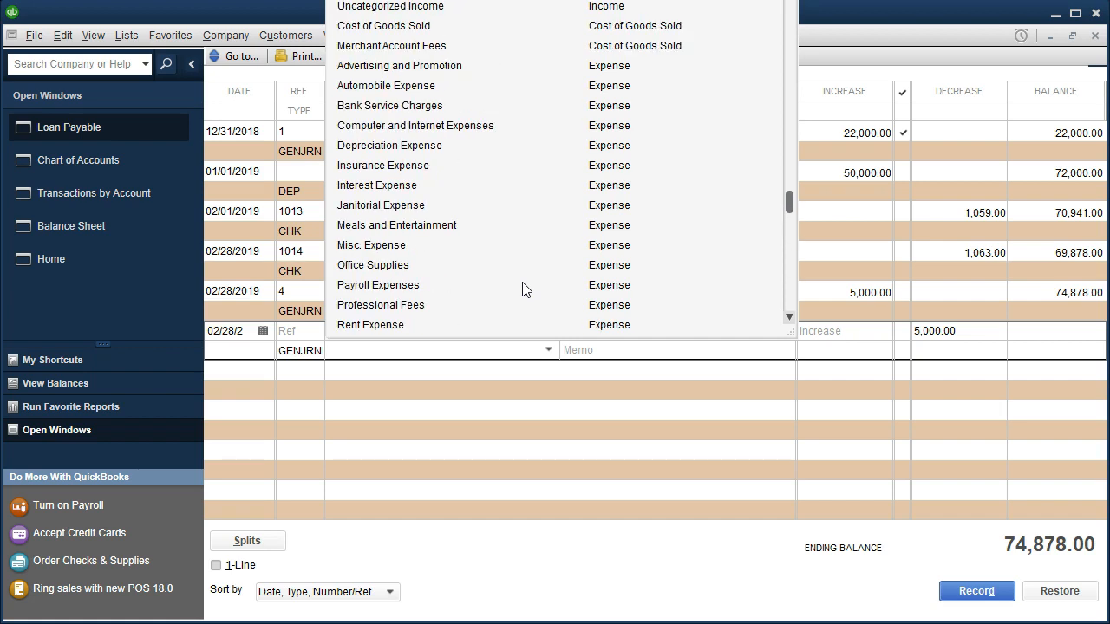
pyautogui.scroll(4, 523, 288)
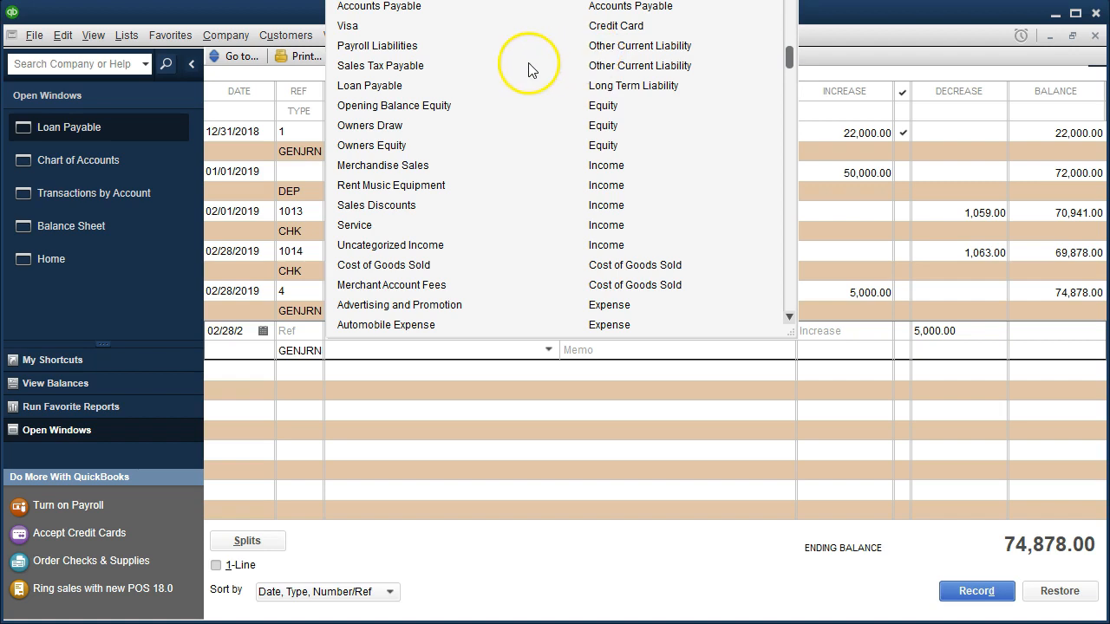
pyautogui.scroll(1, 512, 91)
pyautogui.scroll(1, 511, 91)
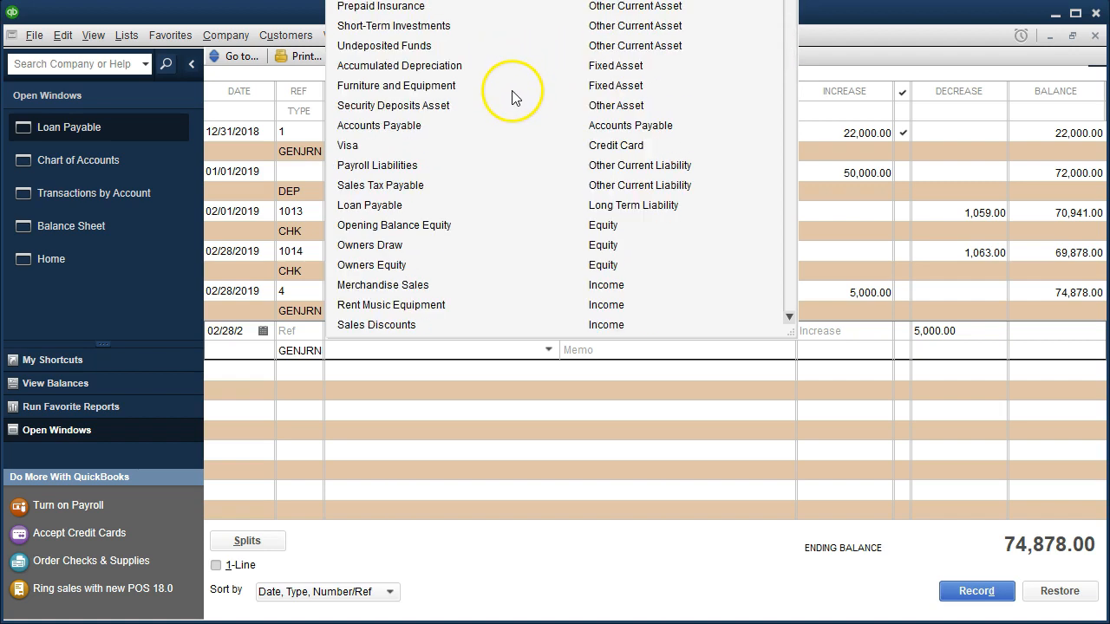
pyautogui.click(575, 33)
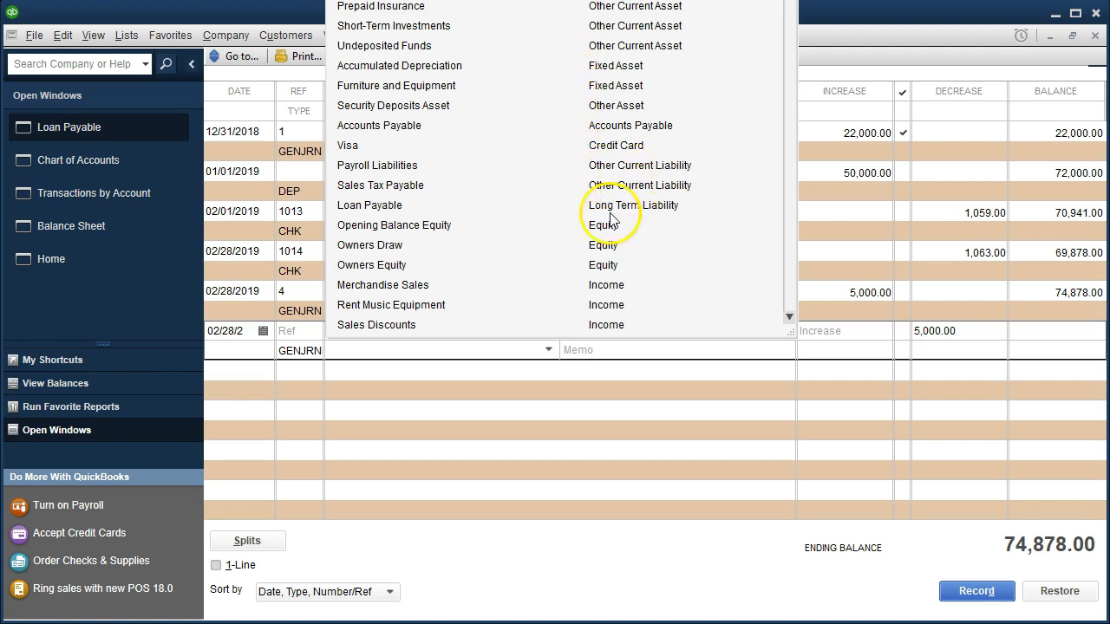
pyautogui.click(401, 351)
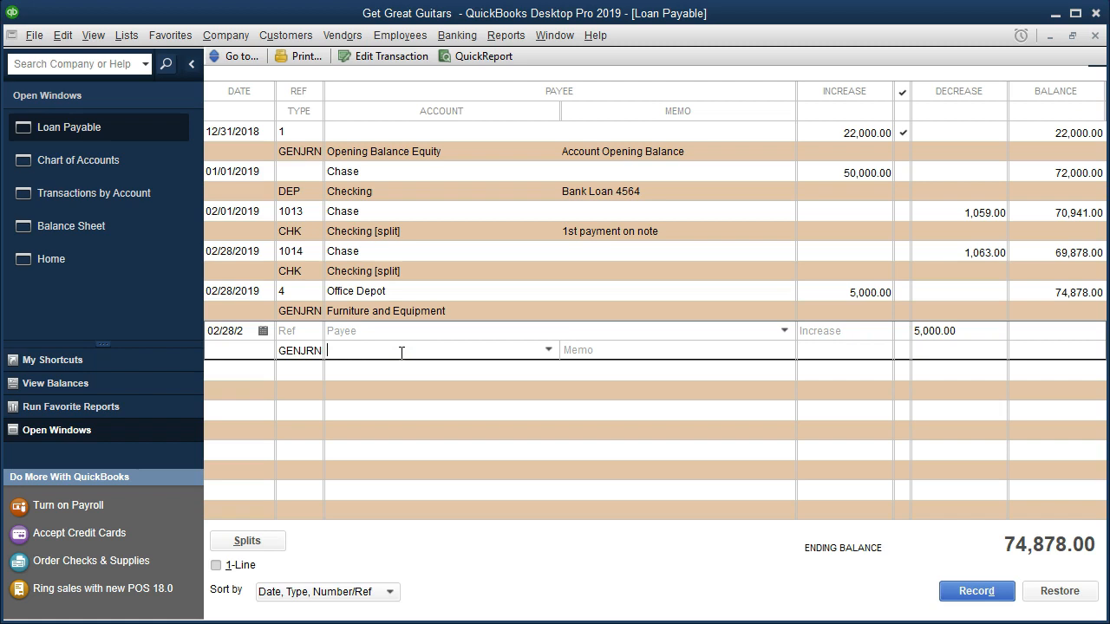
pyautogui.write('Loan Payable Current')
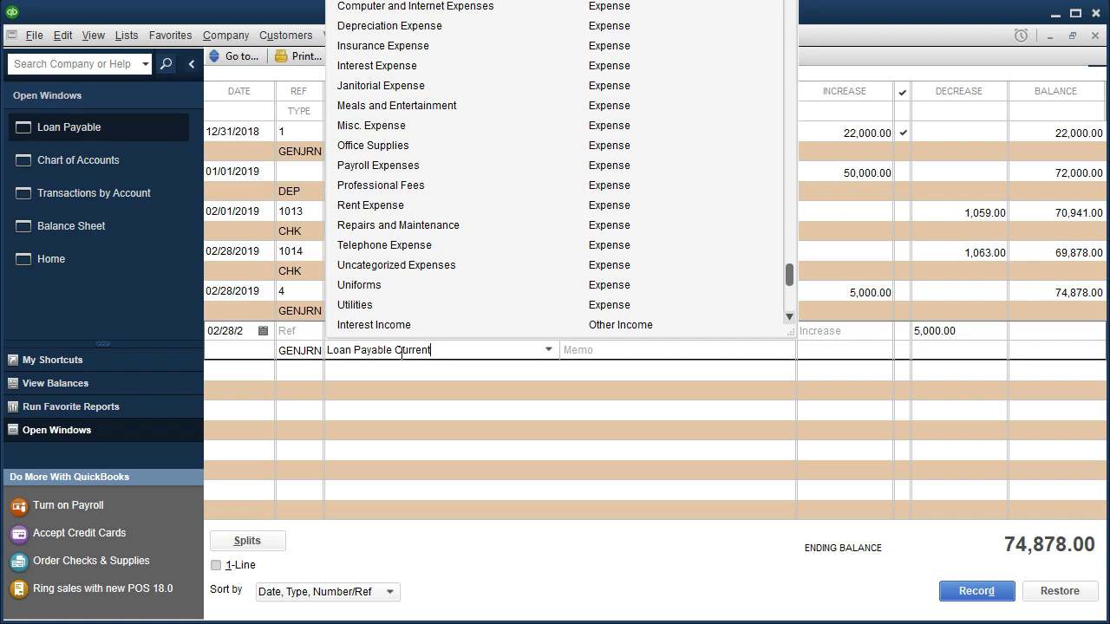
pyautogui.click(412, 405)
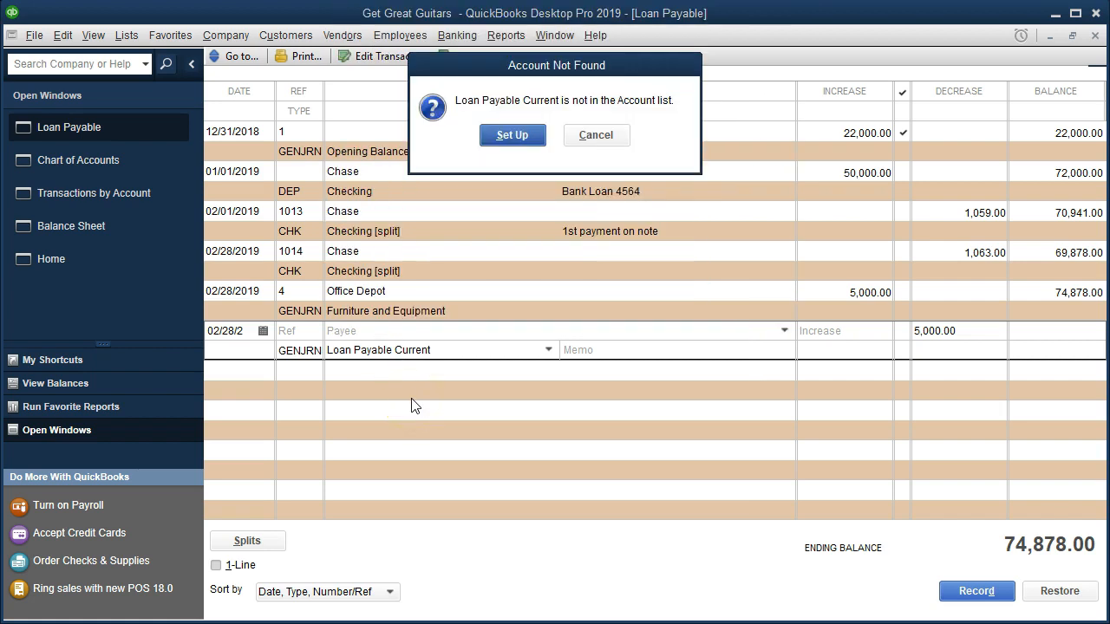
# Set up Loan Payable Current as a new account of type Other Current Liability and save it.
pyautogui.click(512, 136)
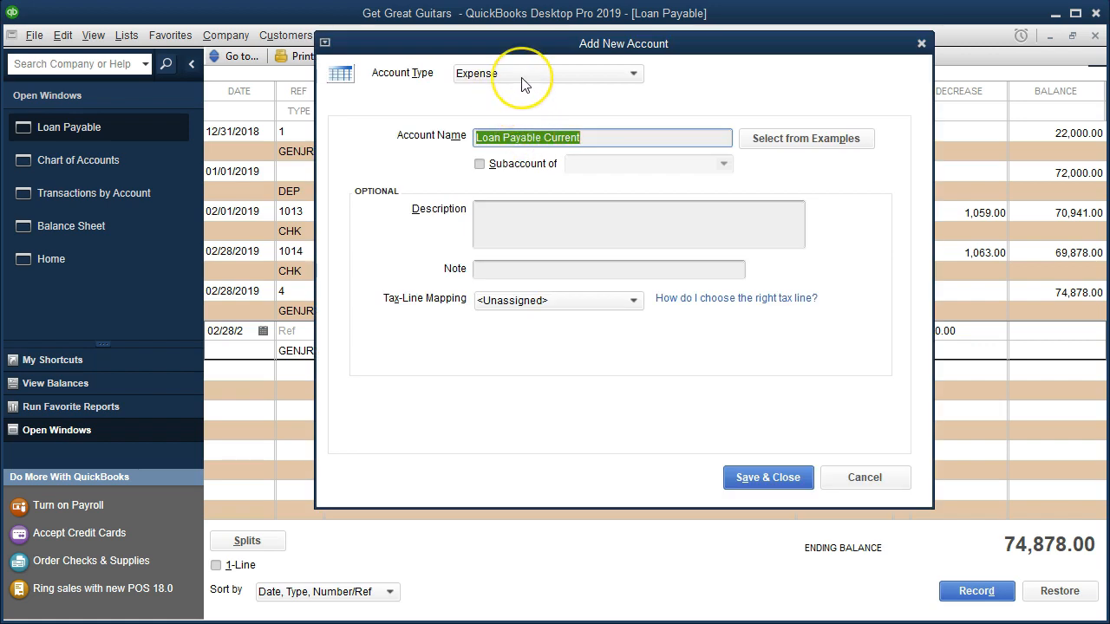
pyautogui.click(524, 77)
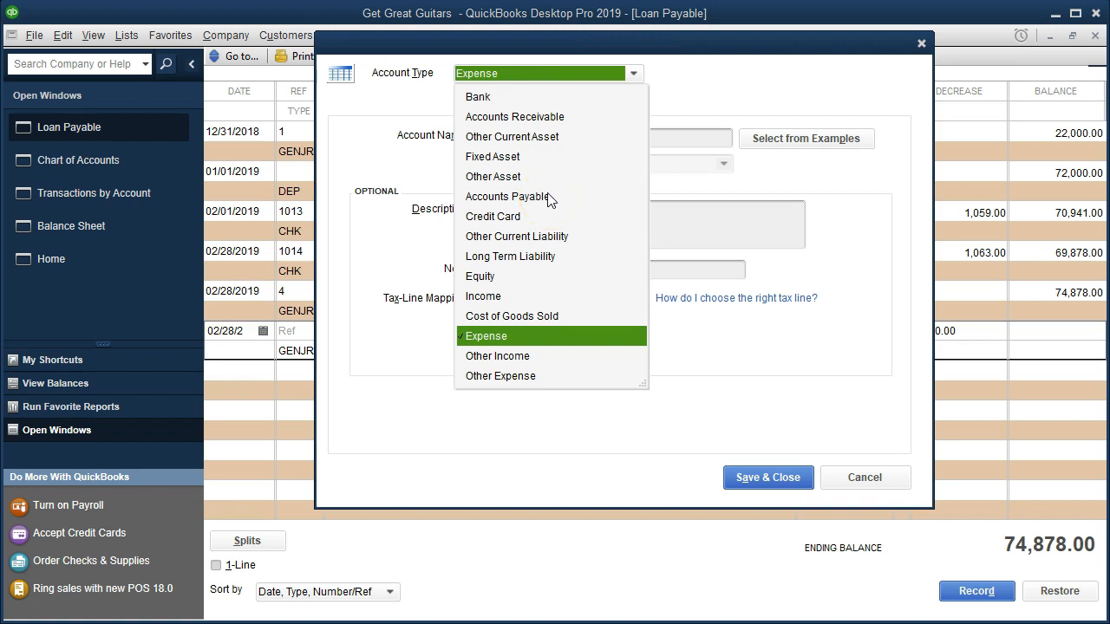
pyautogui.click(578, 237)
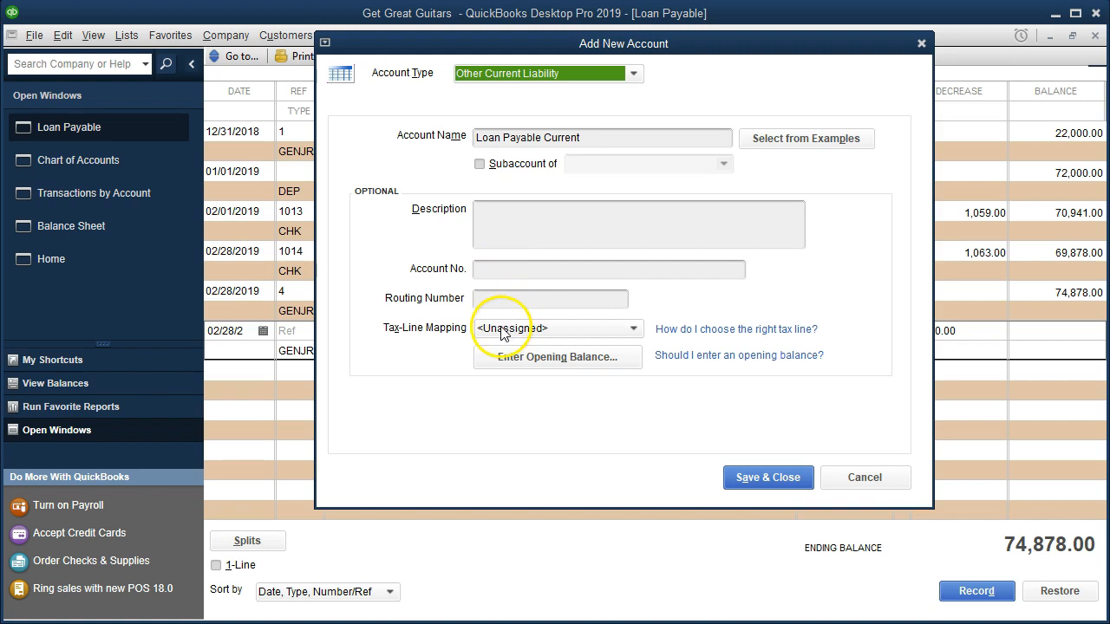
pyautogui.click(769, 479)
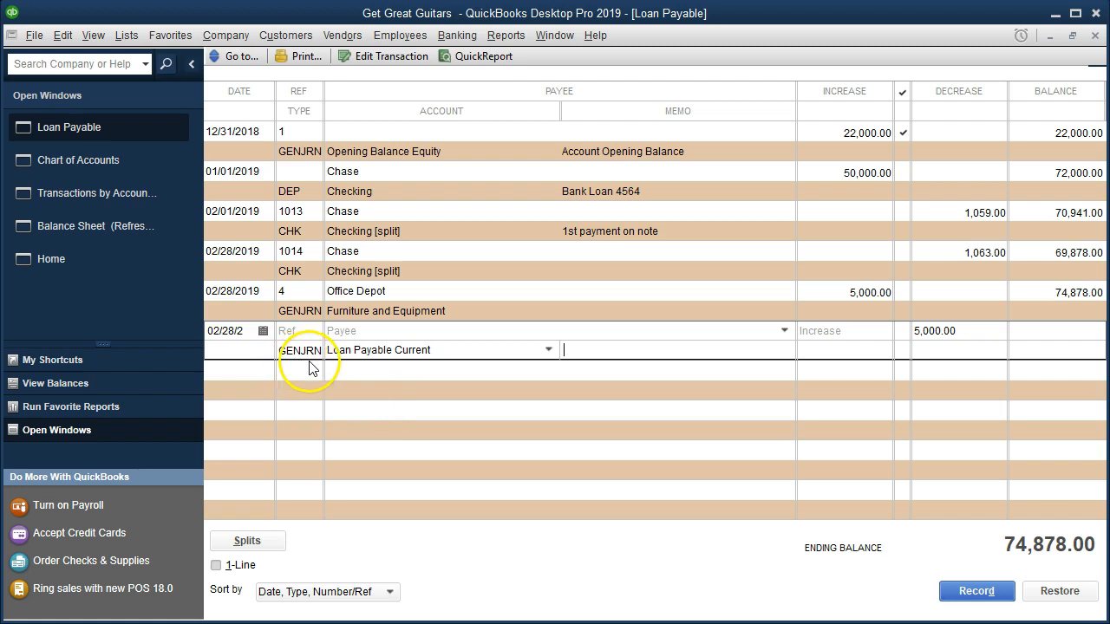
# Add the memo "Adj break out short term portion of loan" to the 5,000 decrease and record the transaction.
pyautogui.click(609, 352)
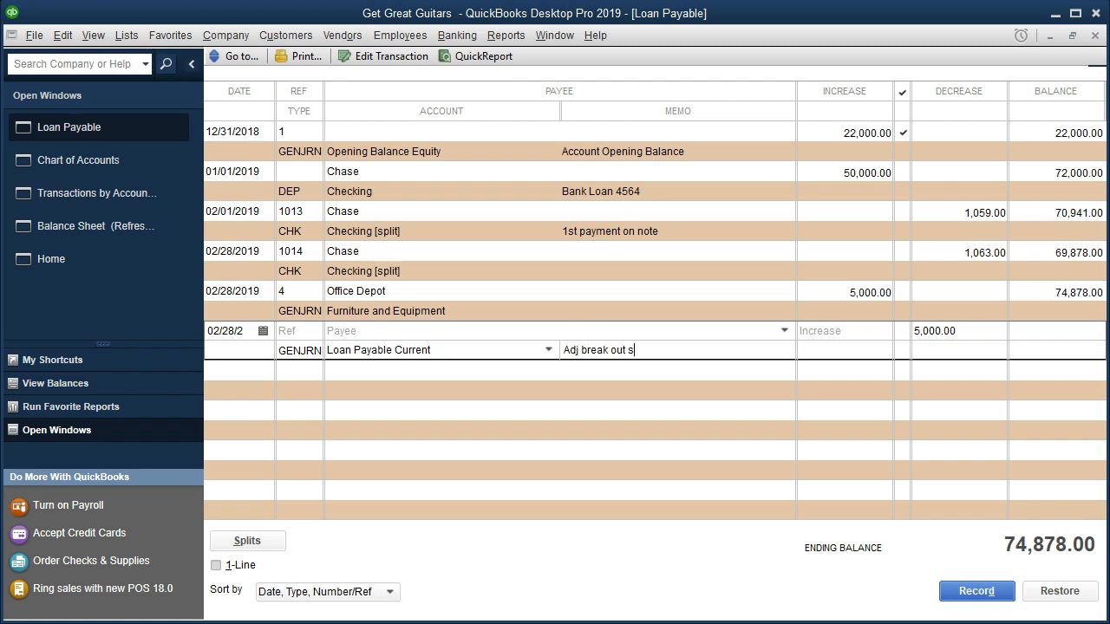
pyautogui.write('Adj break out short term portion of loan')
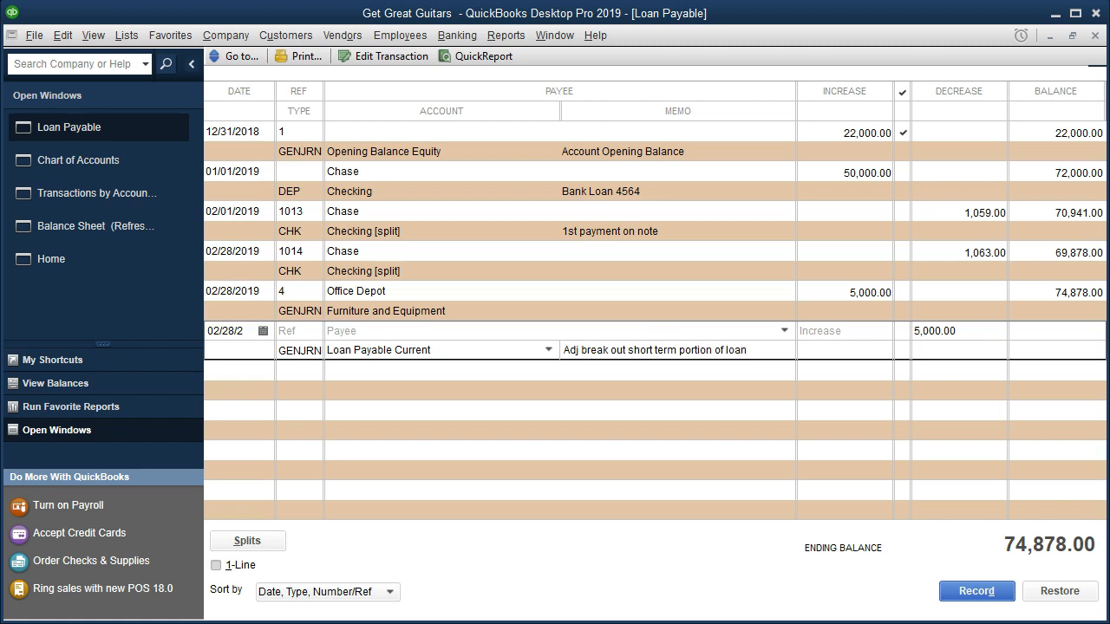
pyautogui.press('Return')
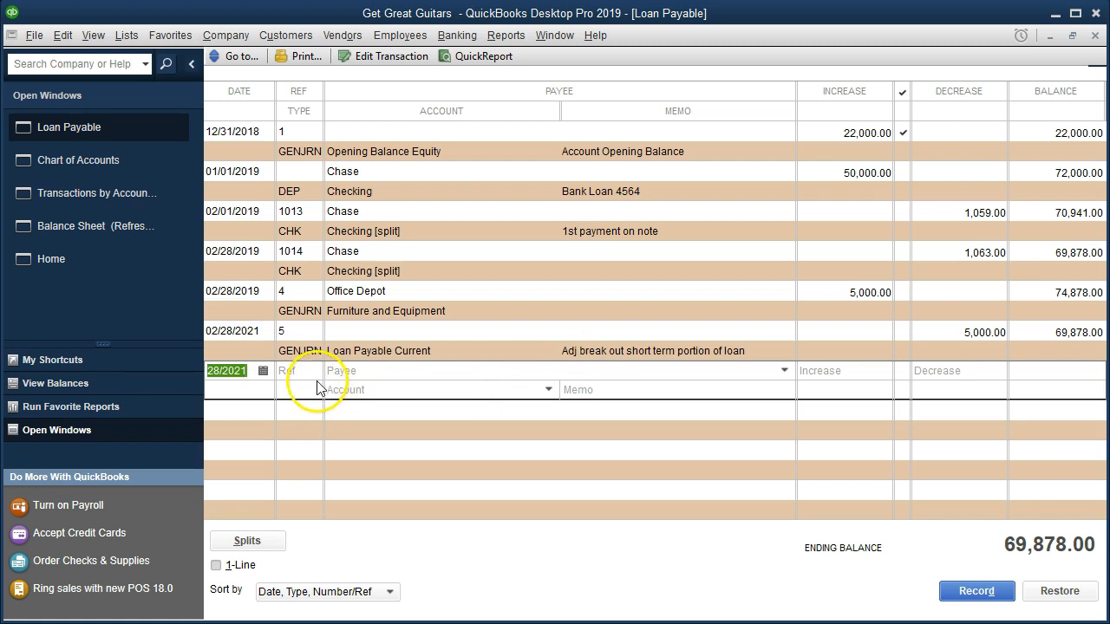
# Open the 5,000 adjusting journal entry, copy its memo to the Loan Payable Current line, and save the changed entry.
pyautogui.doubleClick(310, 356)
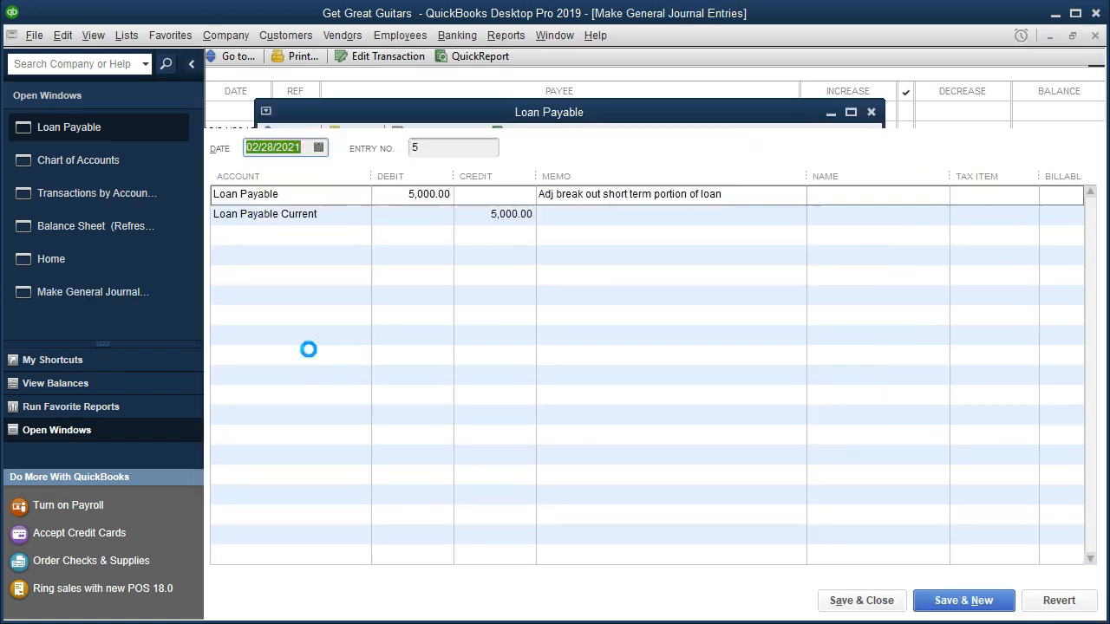
pyautogui.click(861, 173)
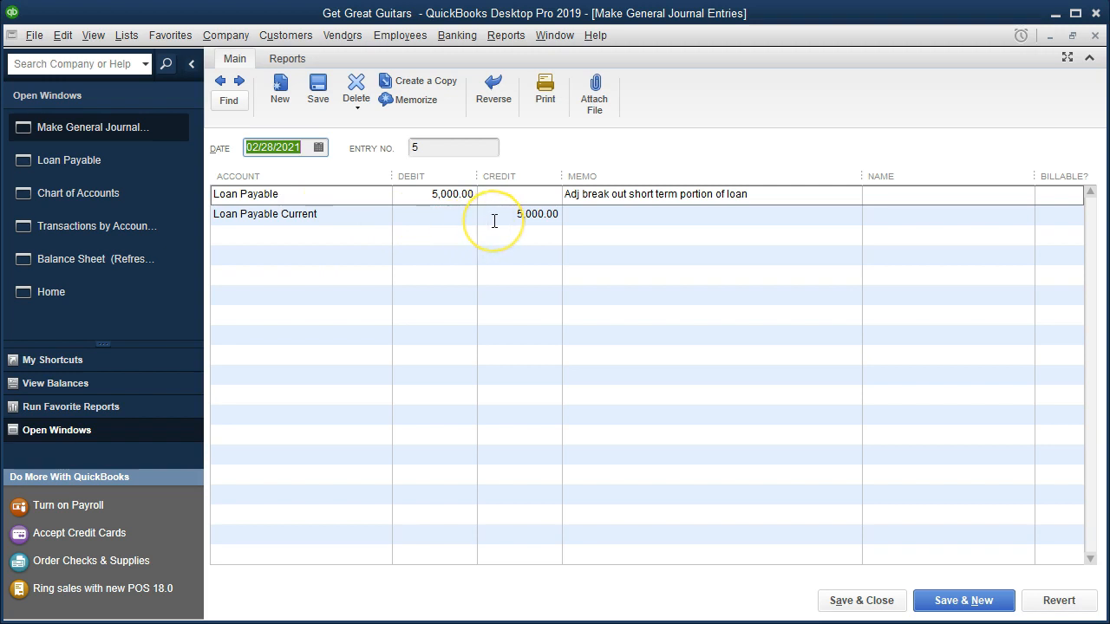
pyautogui.click(733, 195)
pyautogui.hotkey('ctrl', 'c')
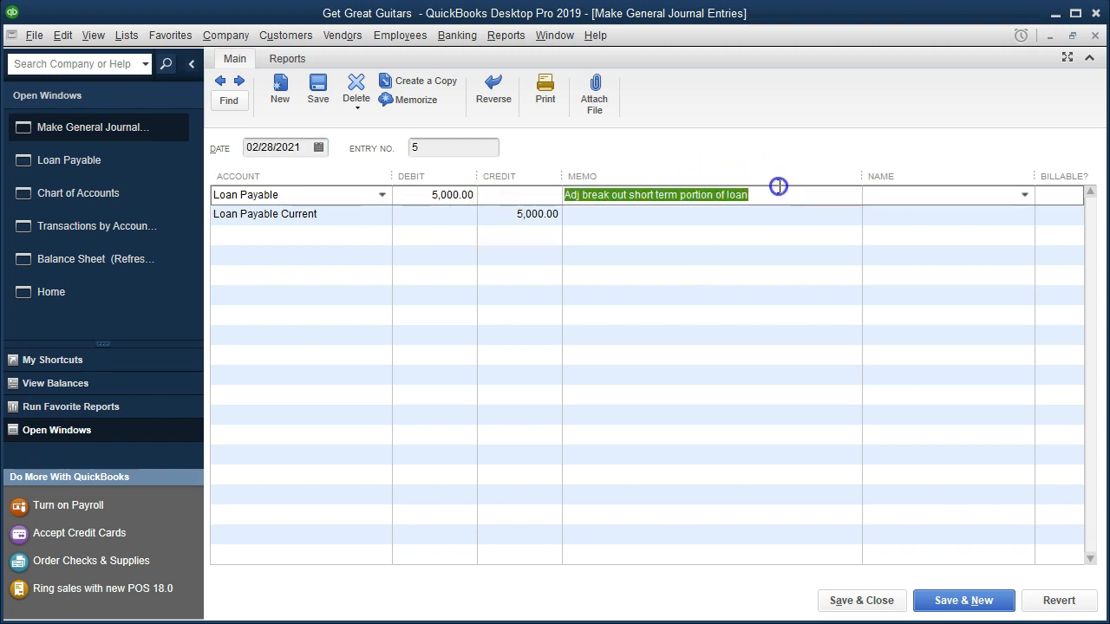
pyautogui.click(628, 218)
pyautogui.hotkey('ctrl', 'v')
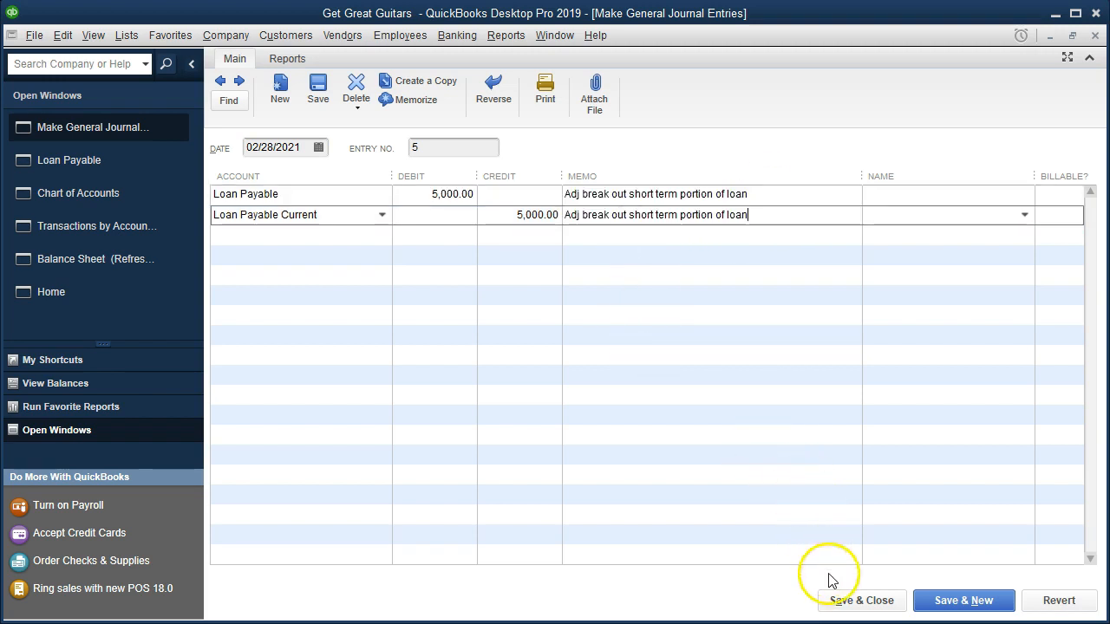
pyautogui.click(837, 602)
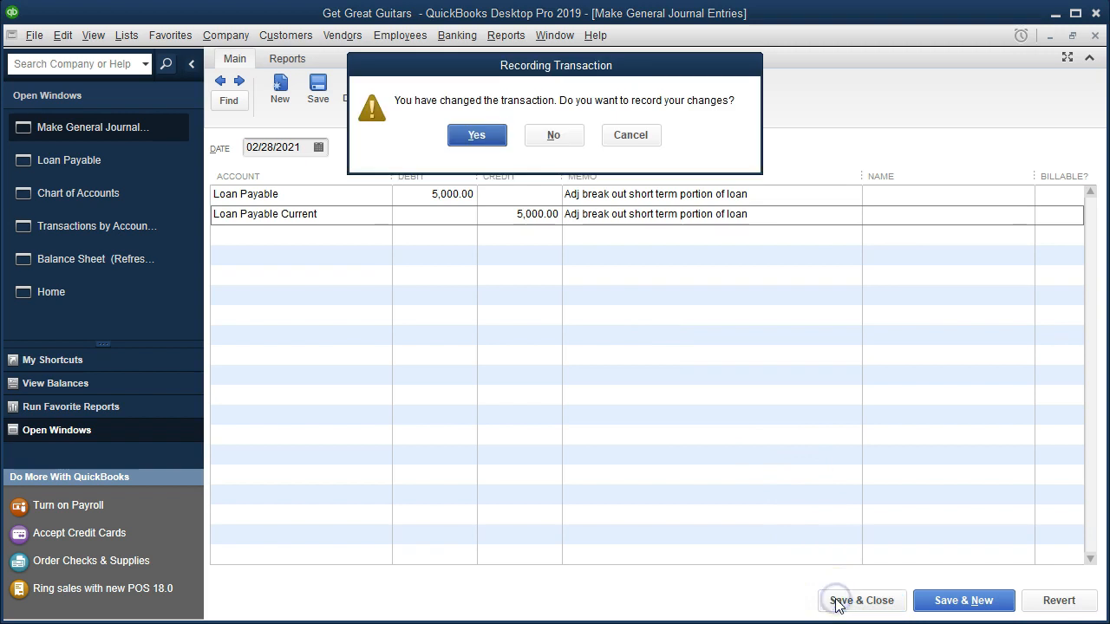
pyautogui.click(488, 143)
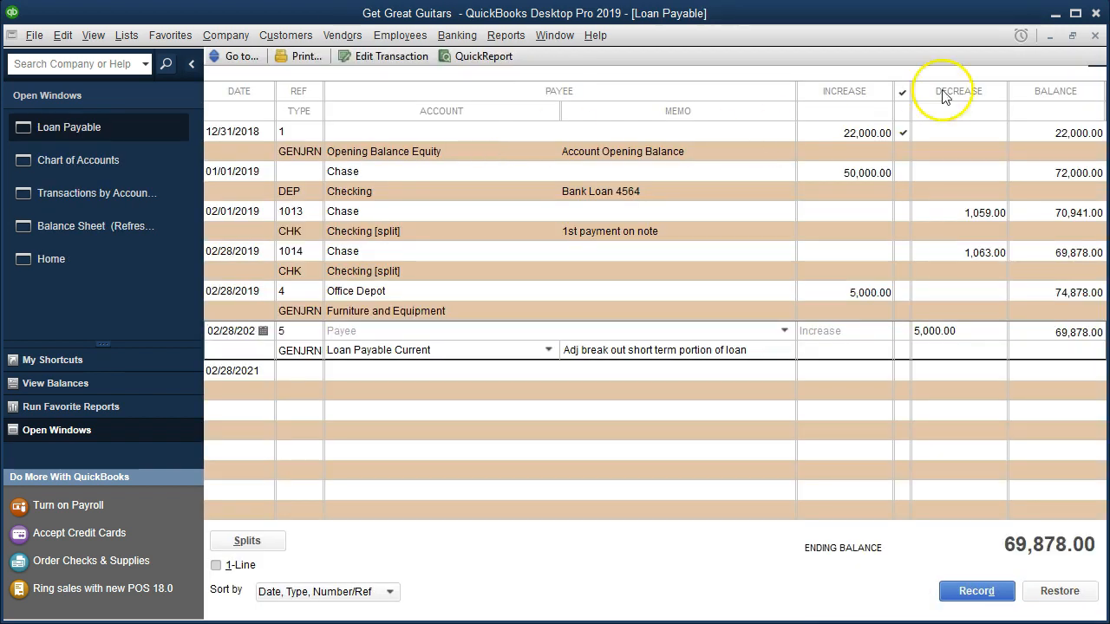
# Close the Loan Payable register, the chart of accounts and the transaction report to review liabilities on the Balance Sheet.
pyautogui.click(1096, 38)
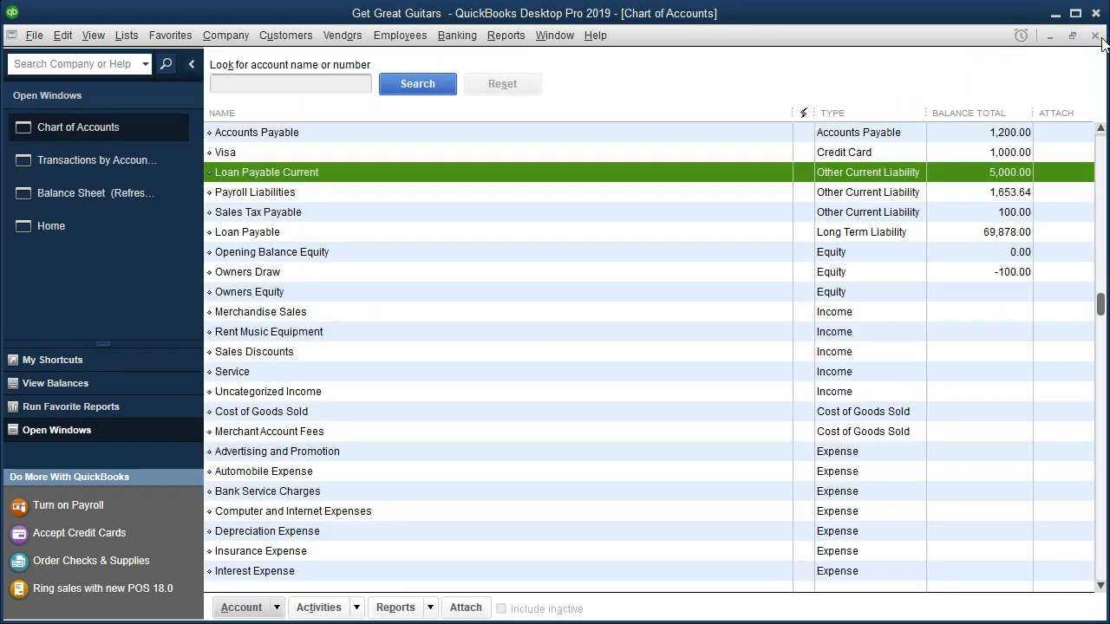
pyautogui.click(1101, 39)
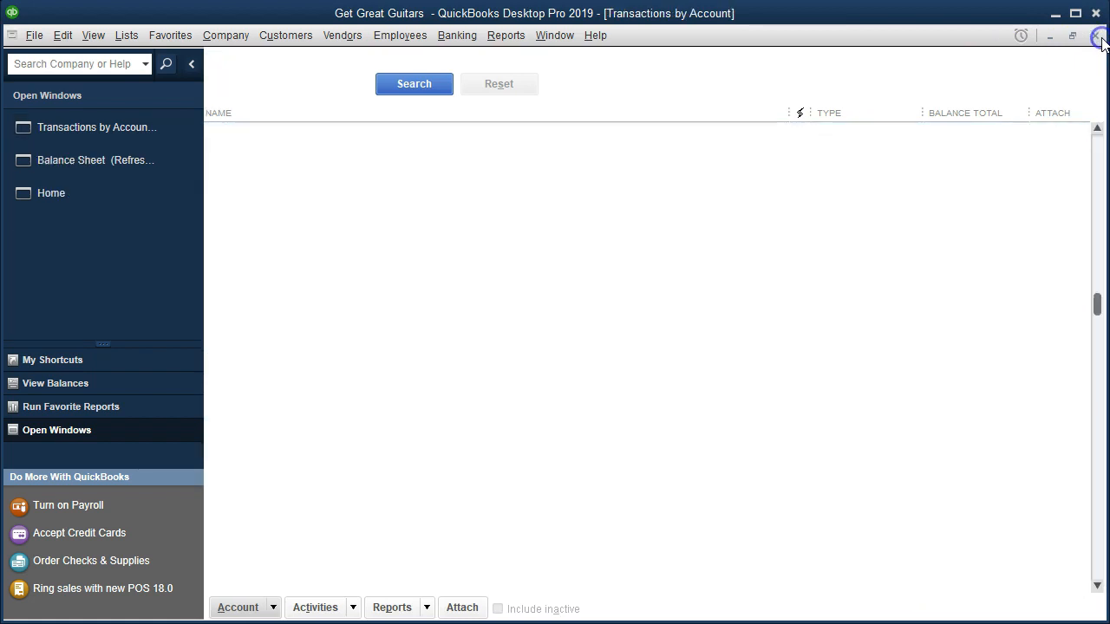
pyautogui.click(1097, 38)
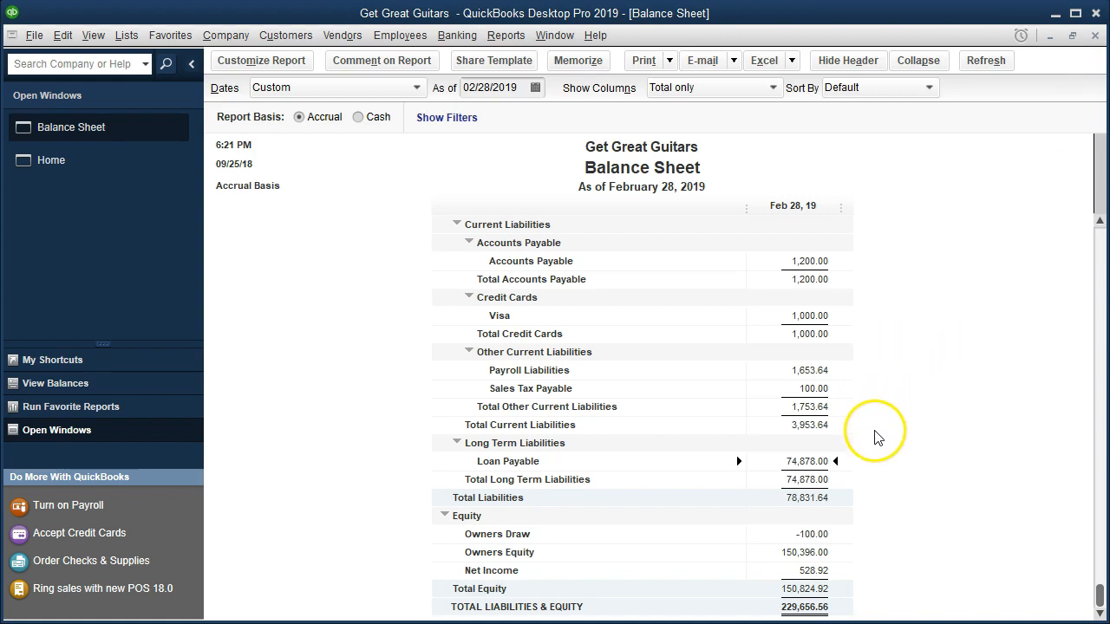
pyautogui.click(906, 402)
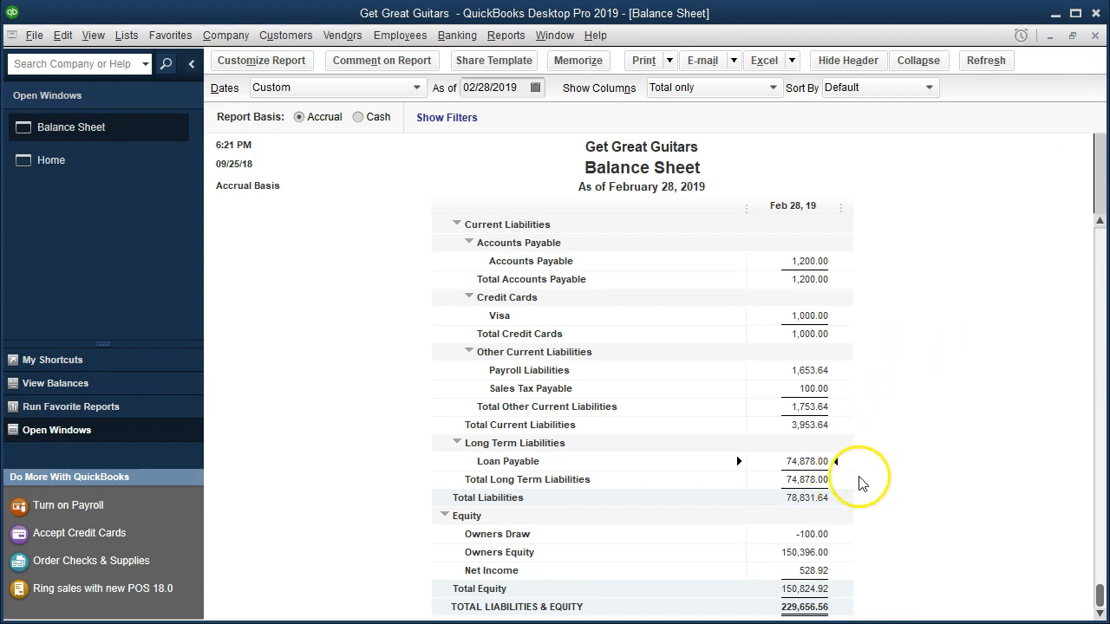
# Open the transaction detail behind Loan Payable on the Balance Sheet and extend the report's end date to 02/28/2021.
pyautogui.doubleClick(805, 461)
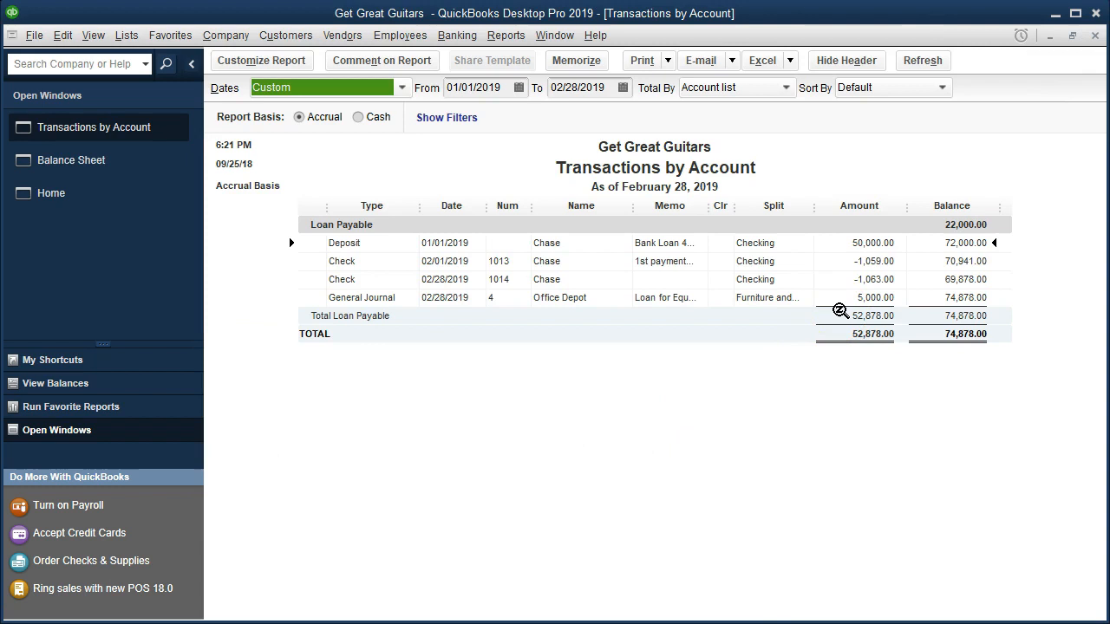
pyautogui.click(612, 88)
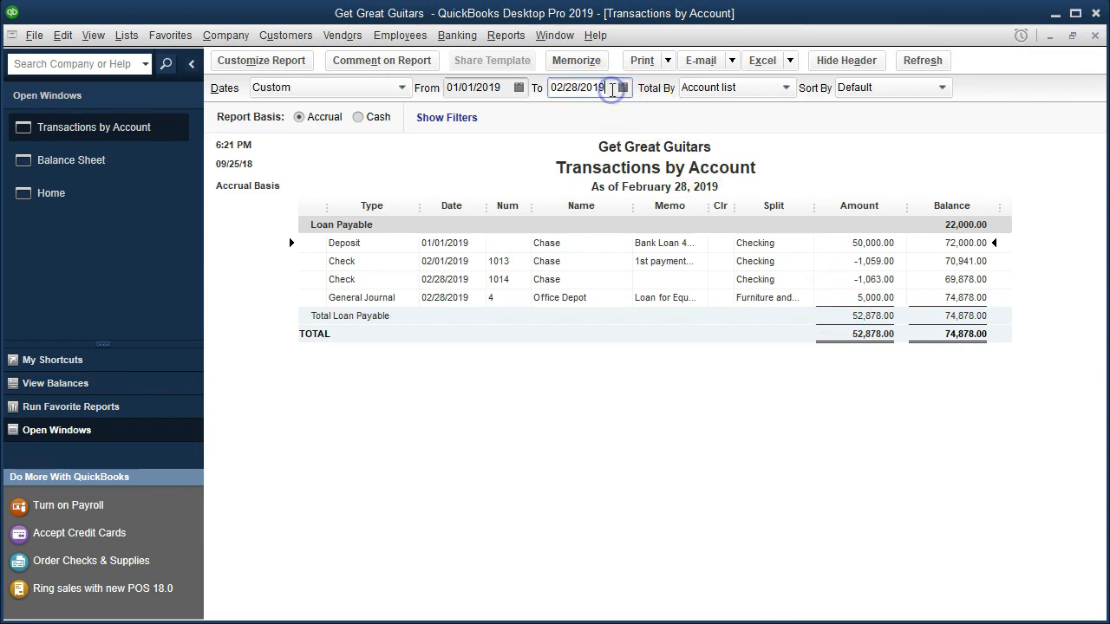
pyautogui.write('21')
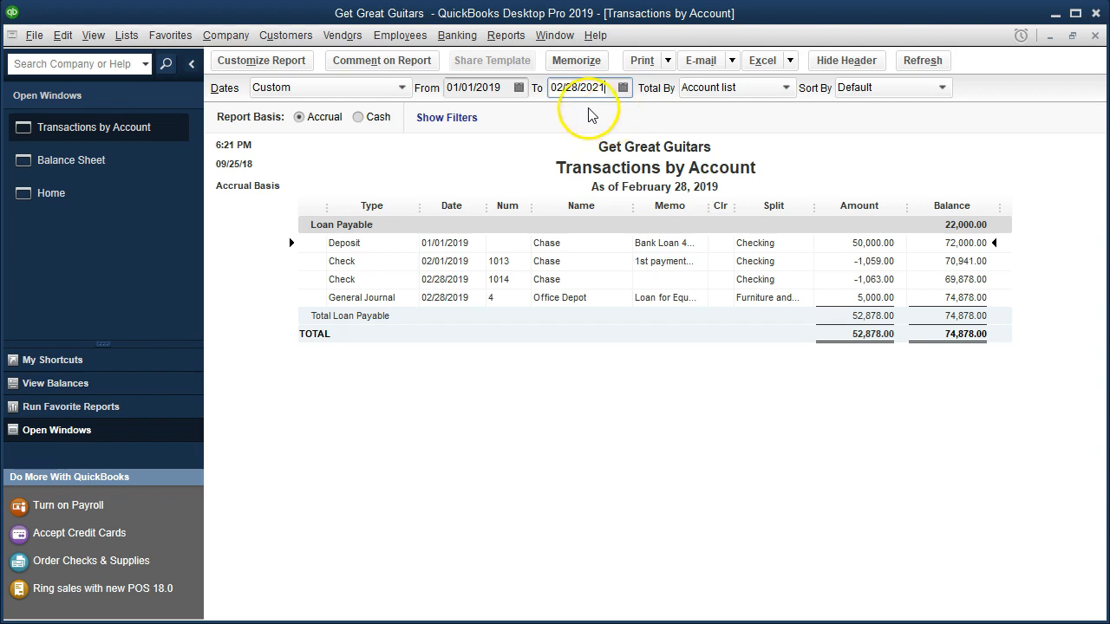
pyautogui.click(668, 455)
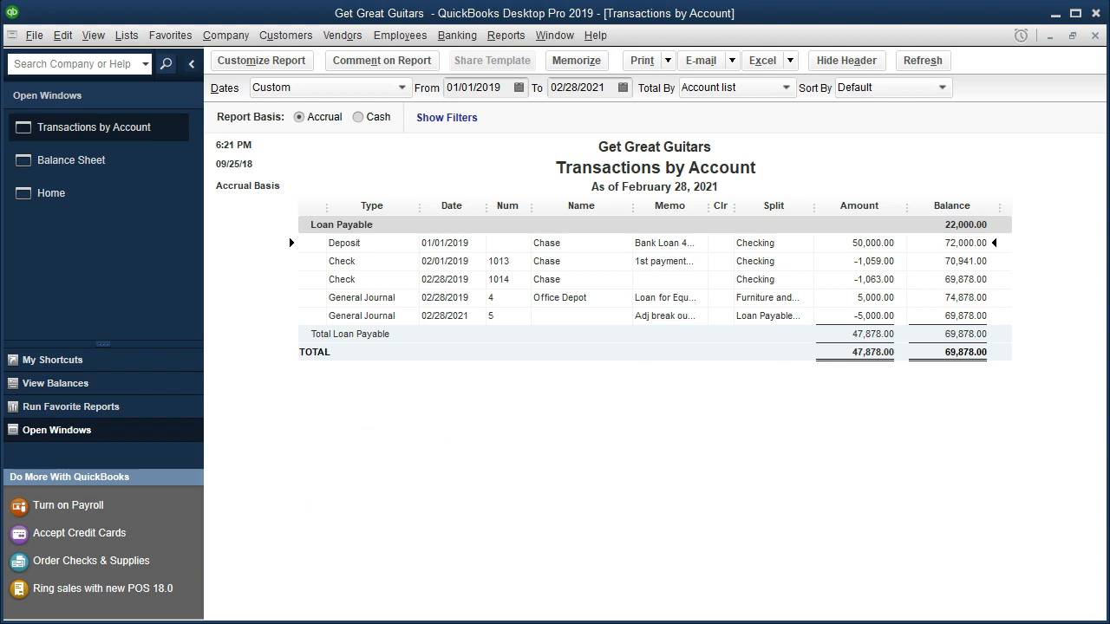
# Open the -5,000 adjusting entry from the report, change its date to 02/28/2019 and record the change.
pyautogui.doubleClick(871, 315)
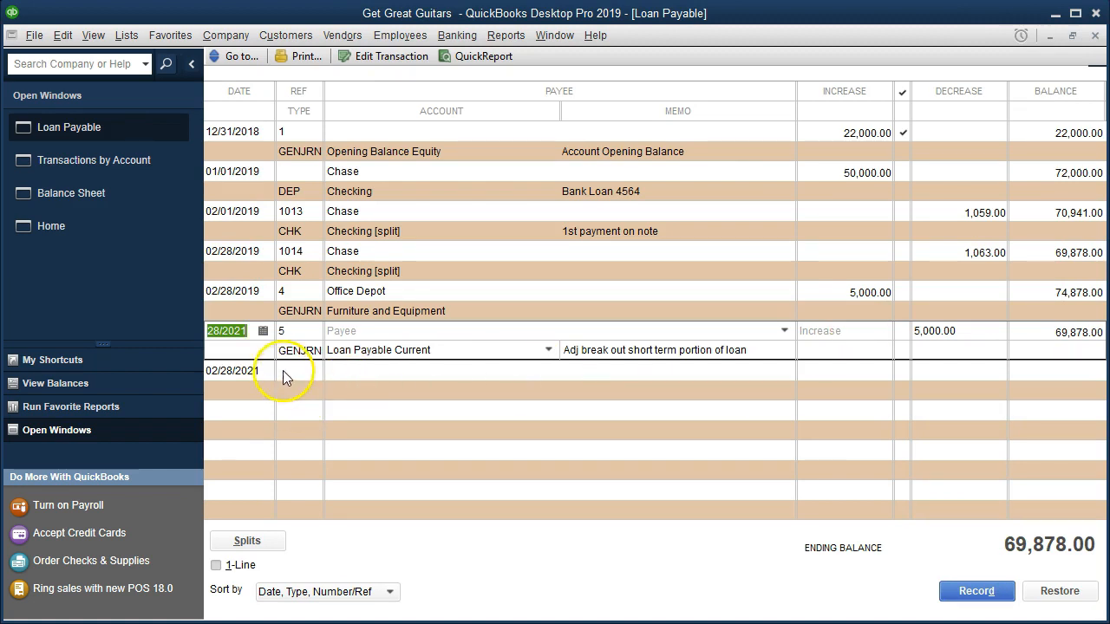
pyautogui.click(252, 331)
pyautogui.press('BackSpace')
pyautogui.press('BackSpace')
pyautogui.write('16')
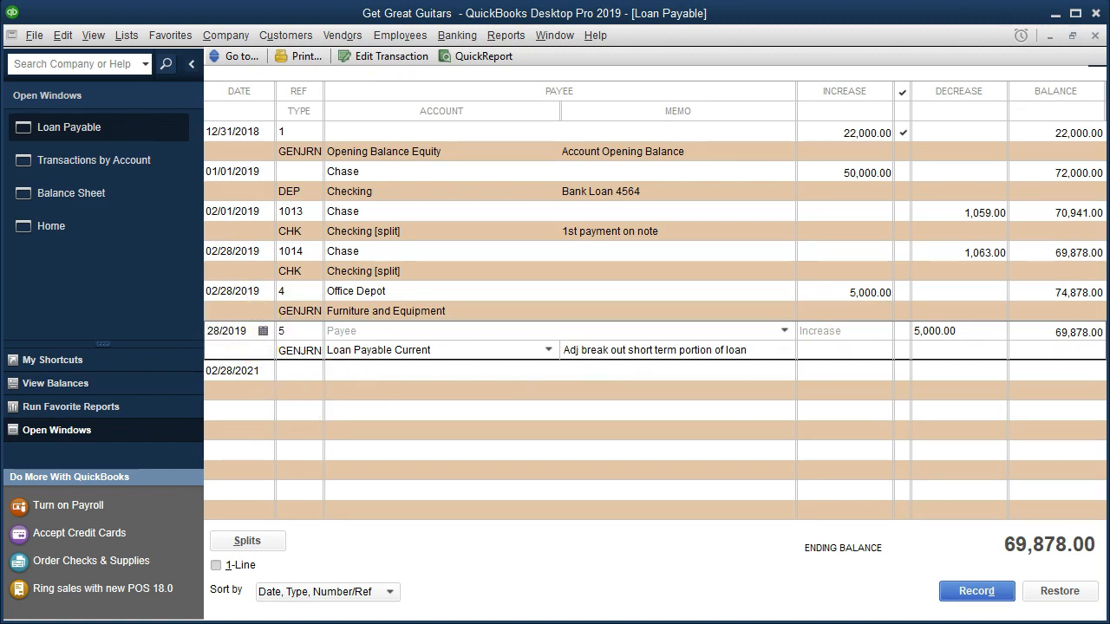
pyautogui.click(247, 297)
pyautogui.press('Return')
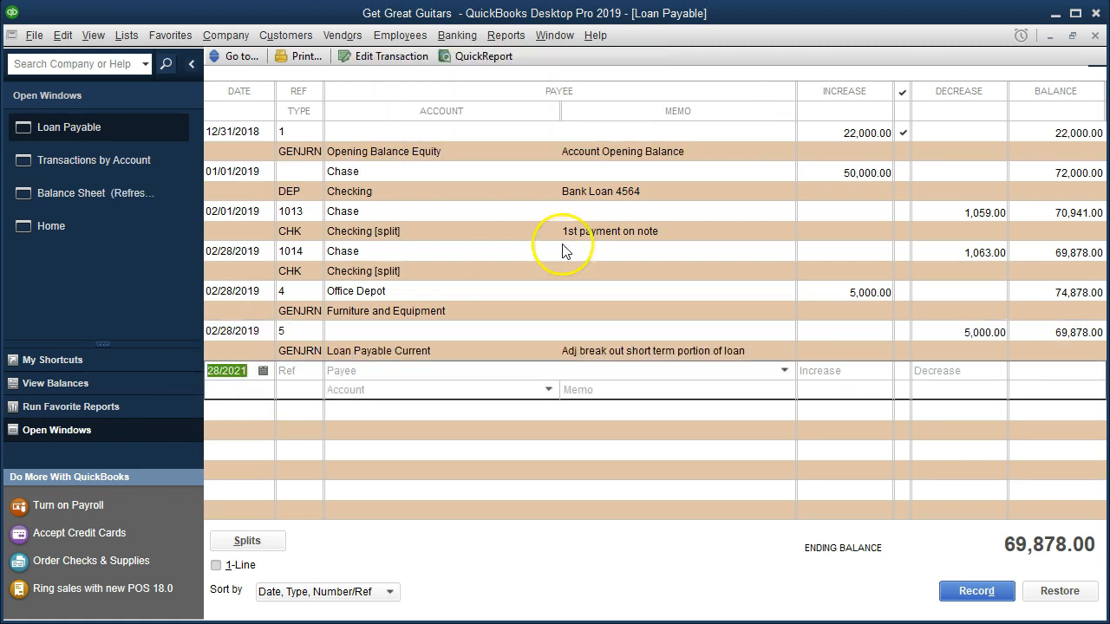
# Close the register and transaction report, and check the Loan Payable Current and Loan Payable lines on the Balance Sheet.
pyautogui.click(1095, 36)
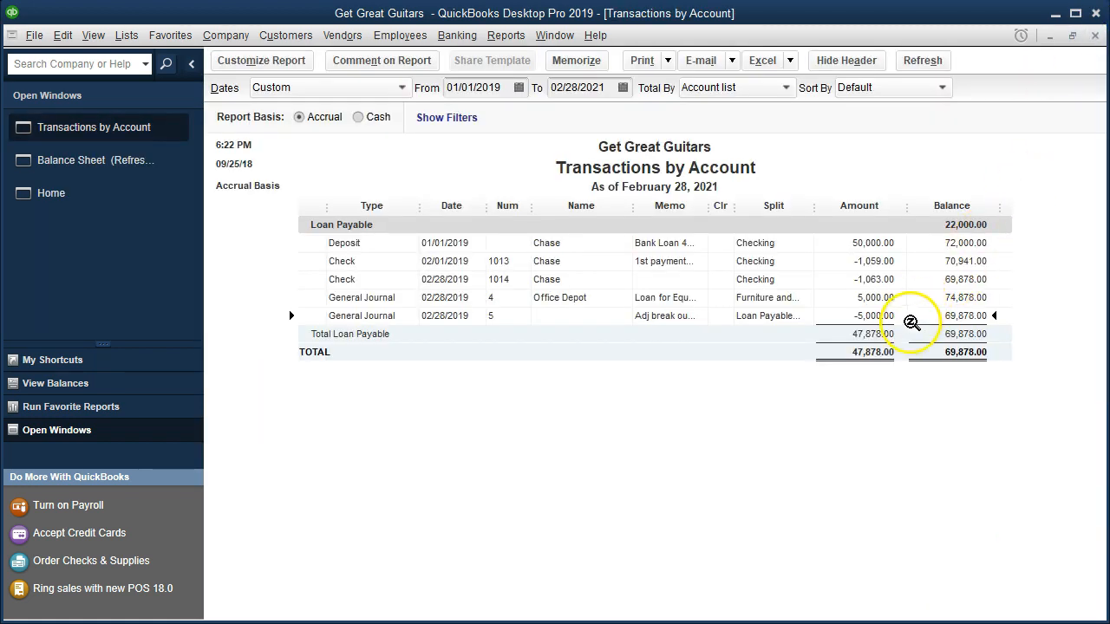
pyautogui.click(1095, 35)
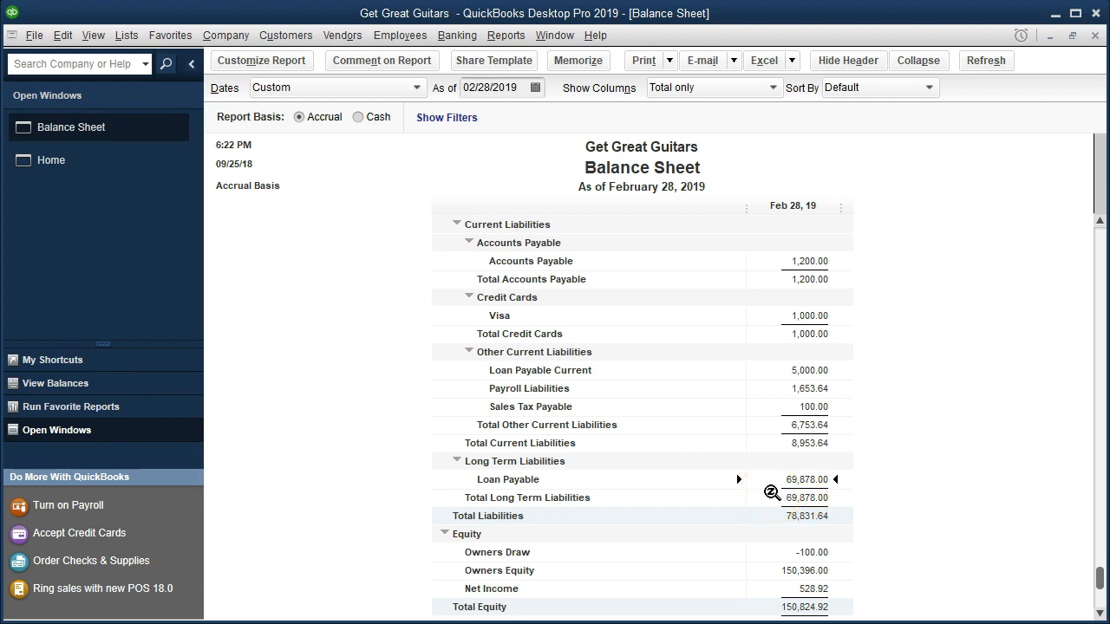
pyautogui.click(780, 371)
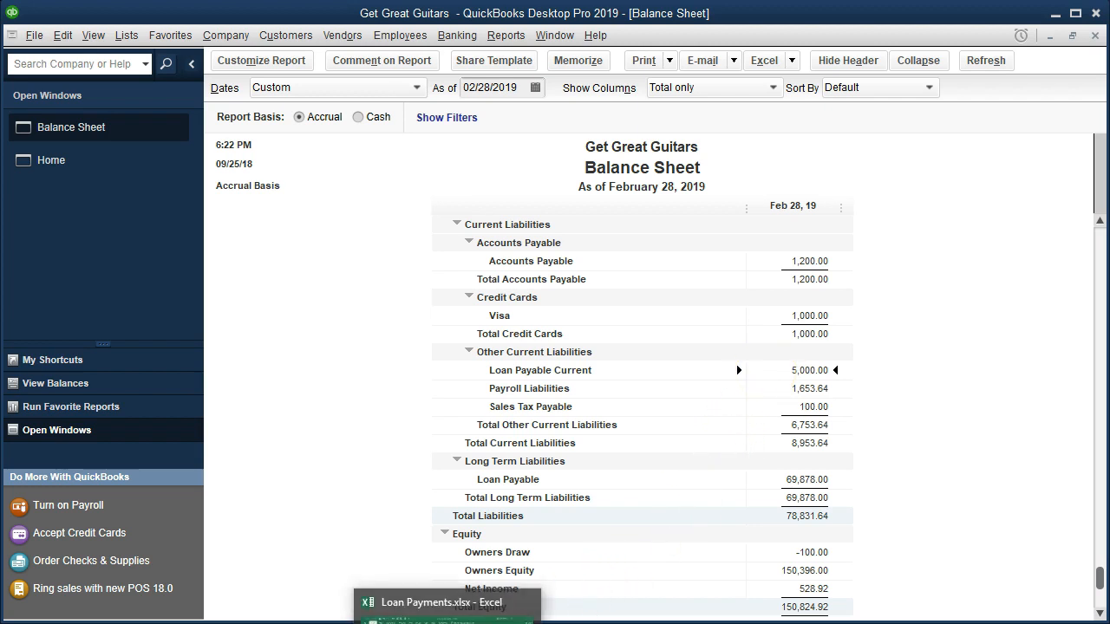
# Switch to the Loan Payments workbook in Excel and examine the short-term loan's principal, first-month interest and final principal-and-interest balance.
pyautogui.click(447, 606)
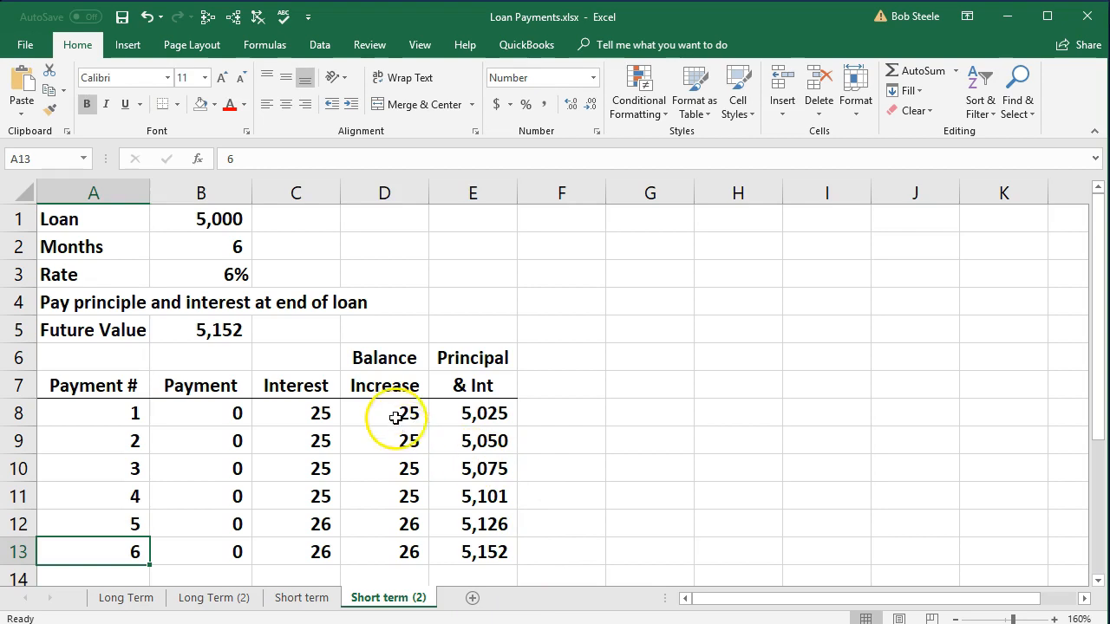
pyautogui.click(501, 552)
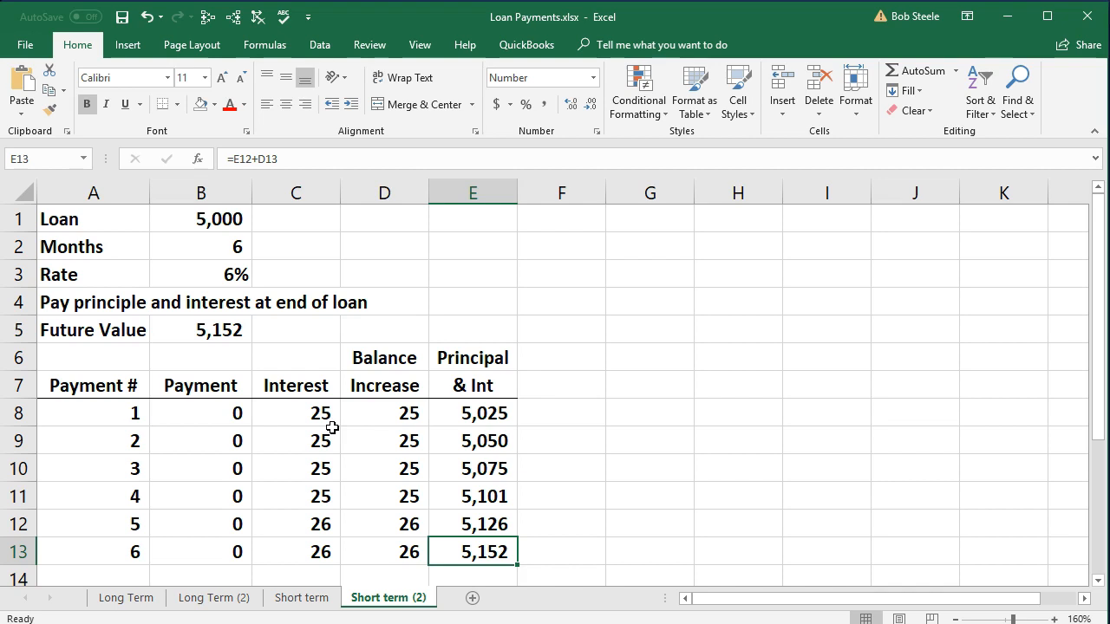
pyautogui.click(315, 413)
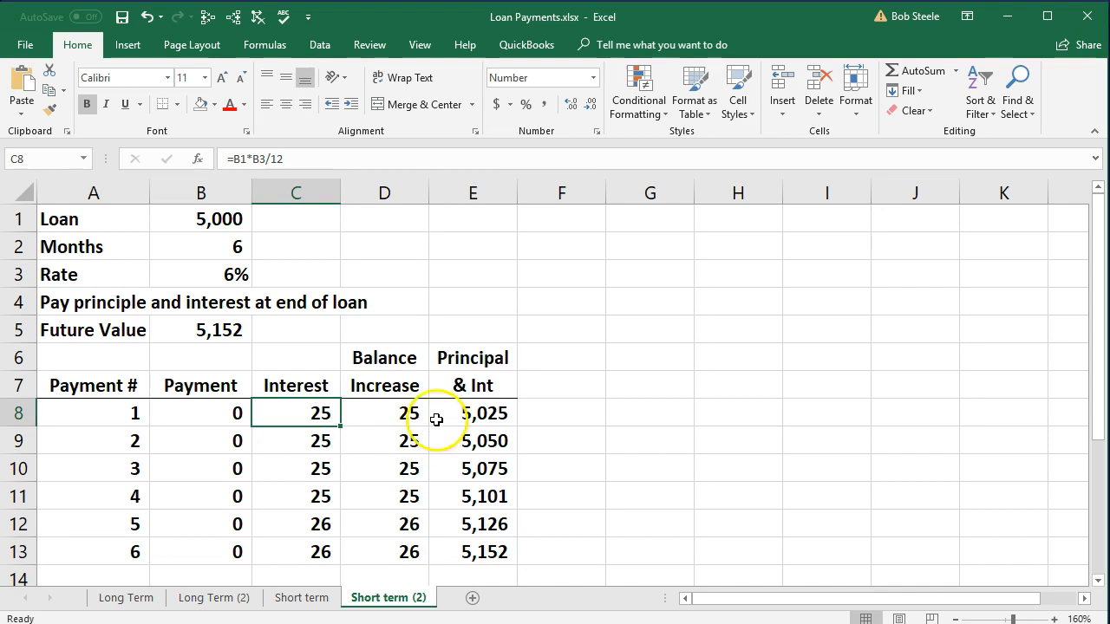
pyautogui.click(223, 219)
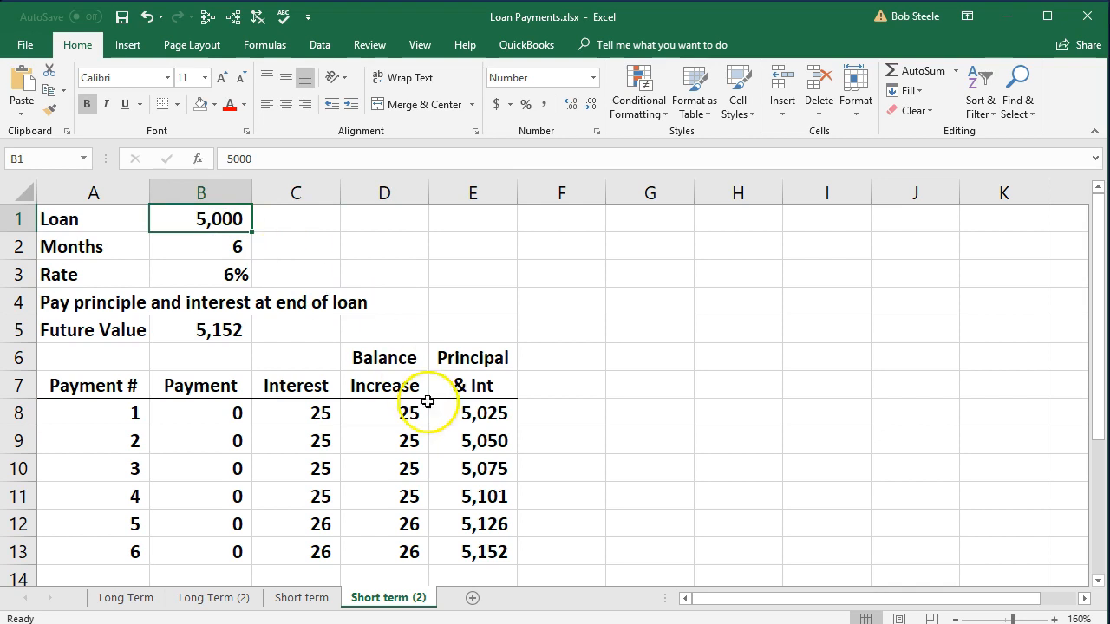
pyautogui.click(486, 552)
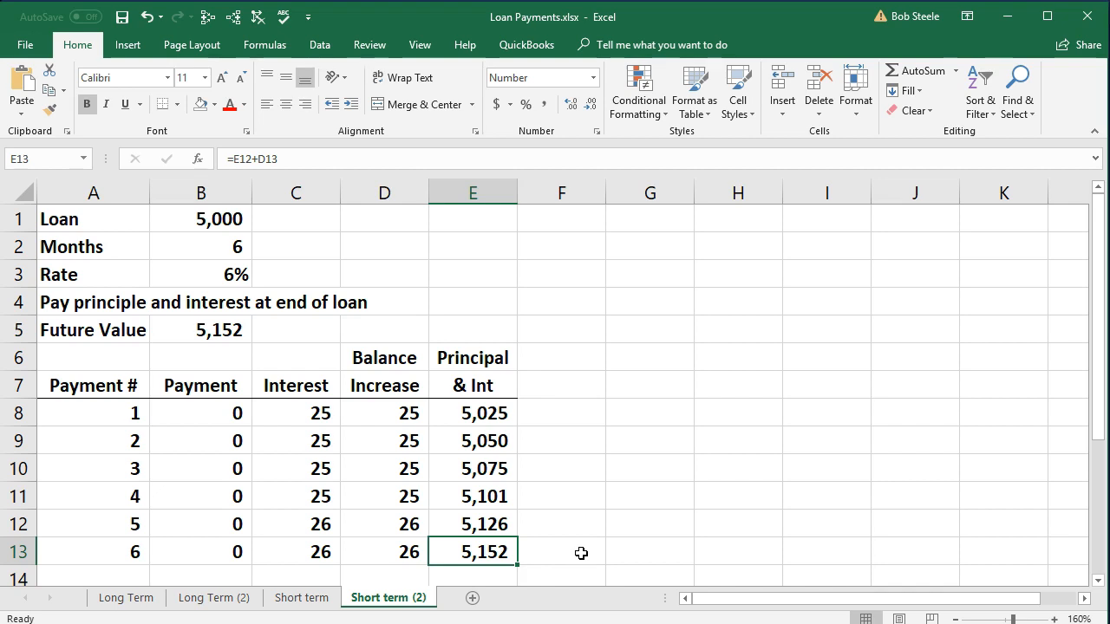
pyautogui.click(301, 413)
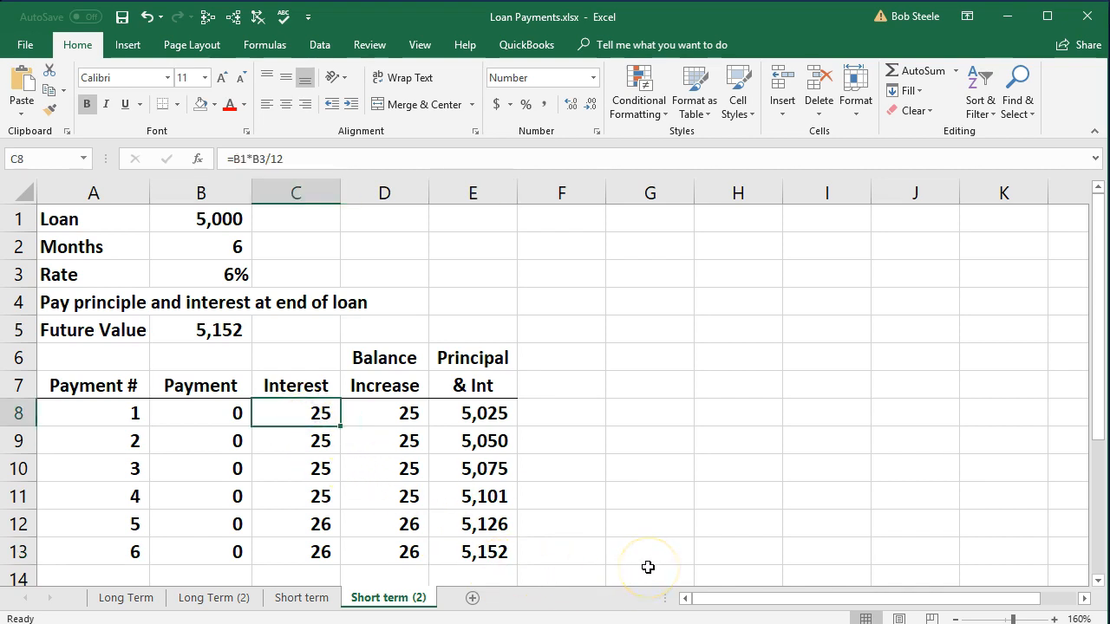